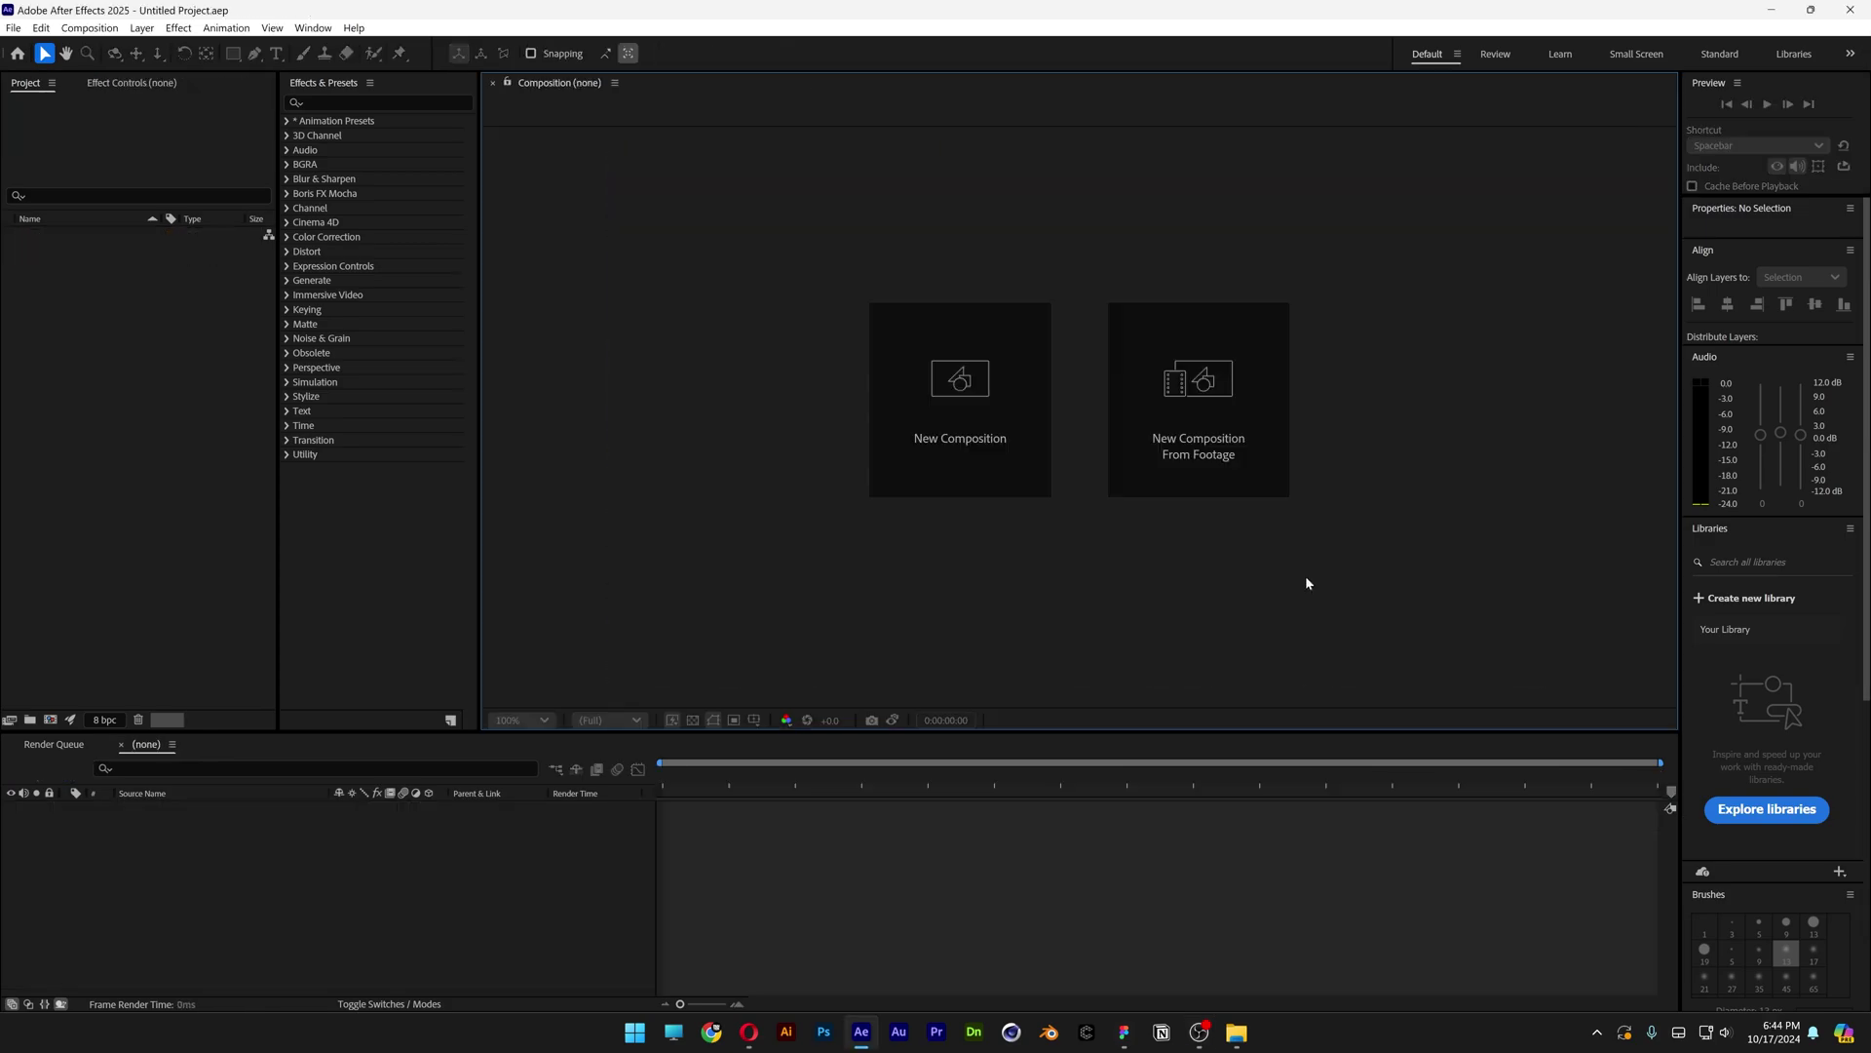
Make a composition named '3D' using the HD 1920x1080 29.97 fps preset, 0;00;08;00 long.
click(978, 414)
text(3D)
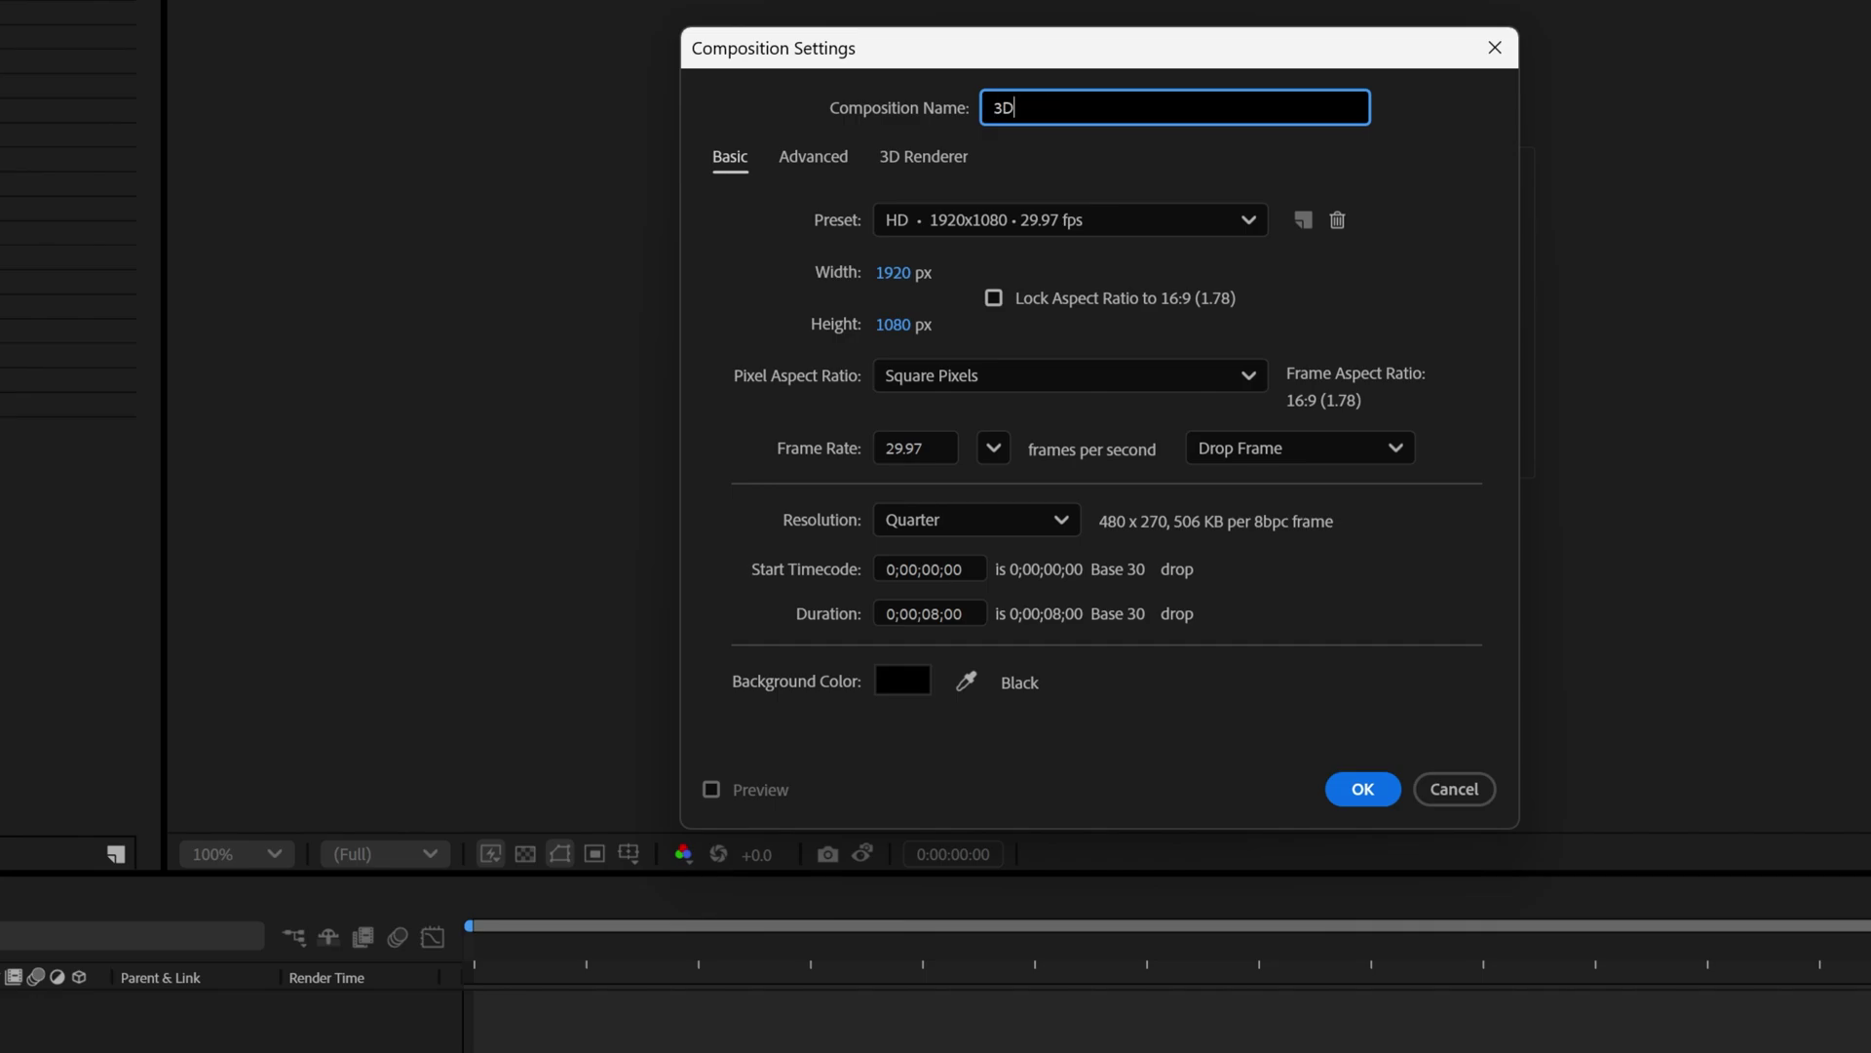
click(1121, 219)
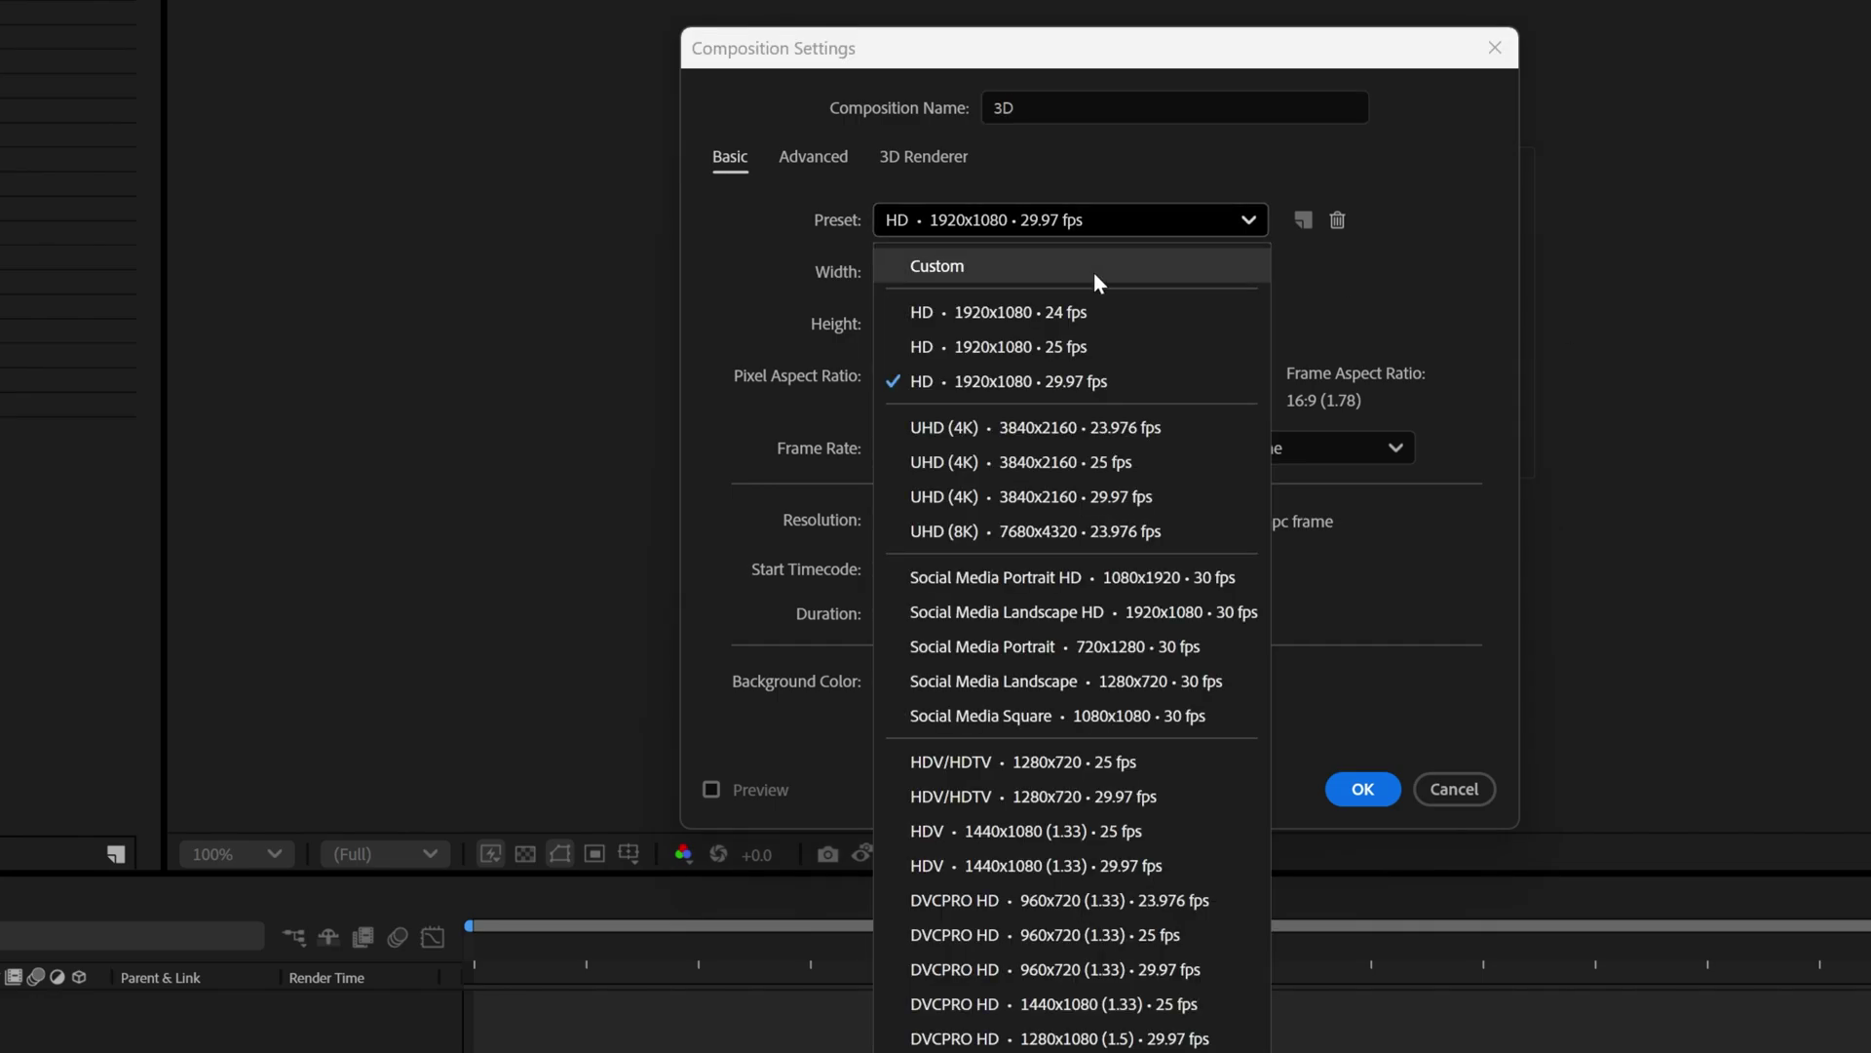
click(1094, 377)
click(961, 613)
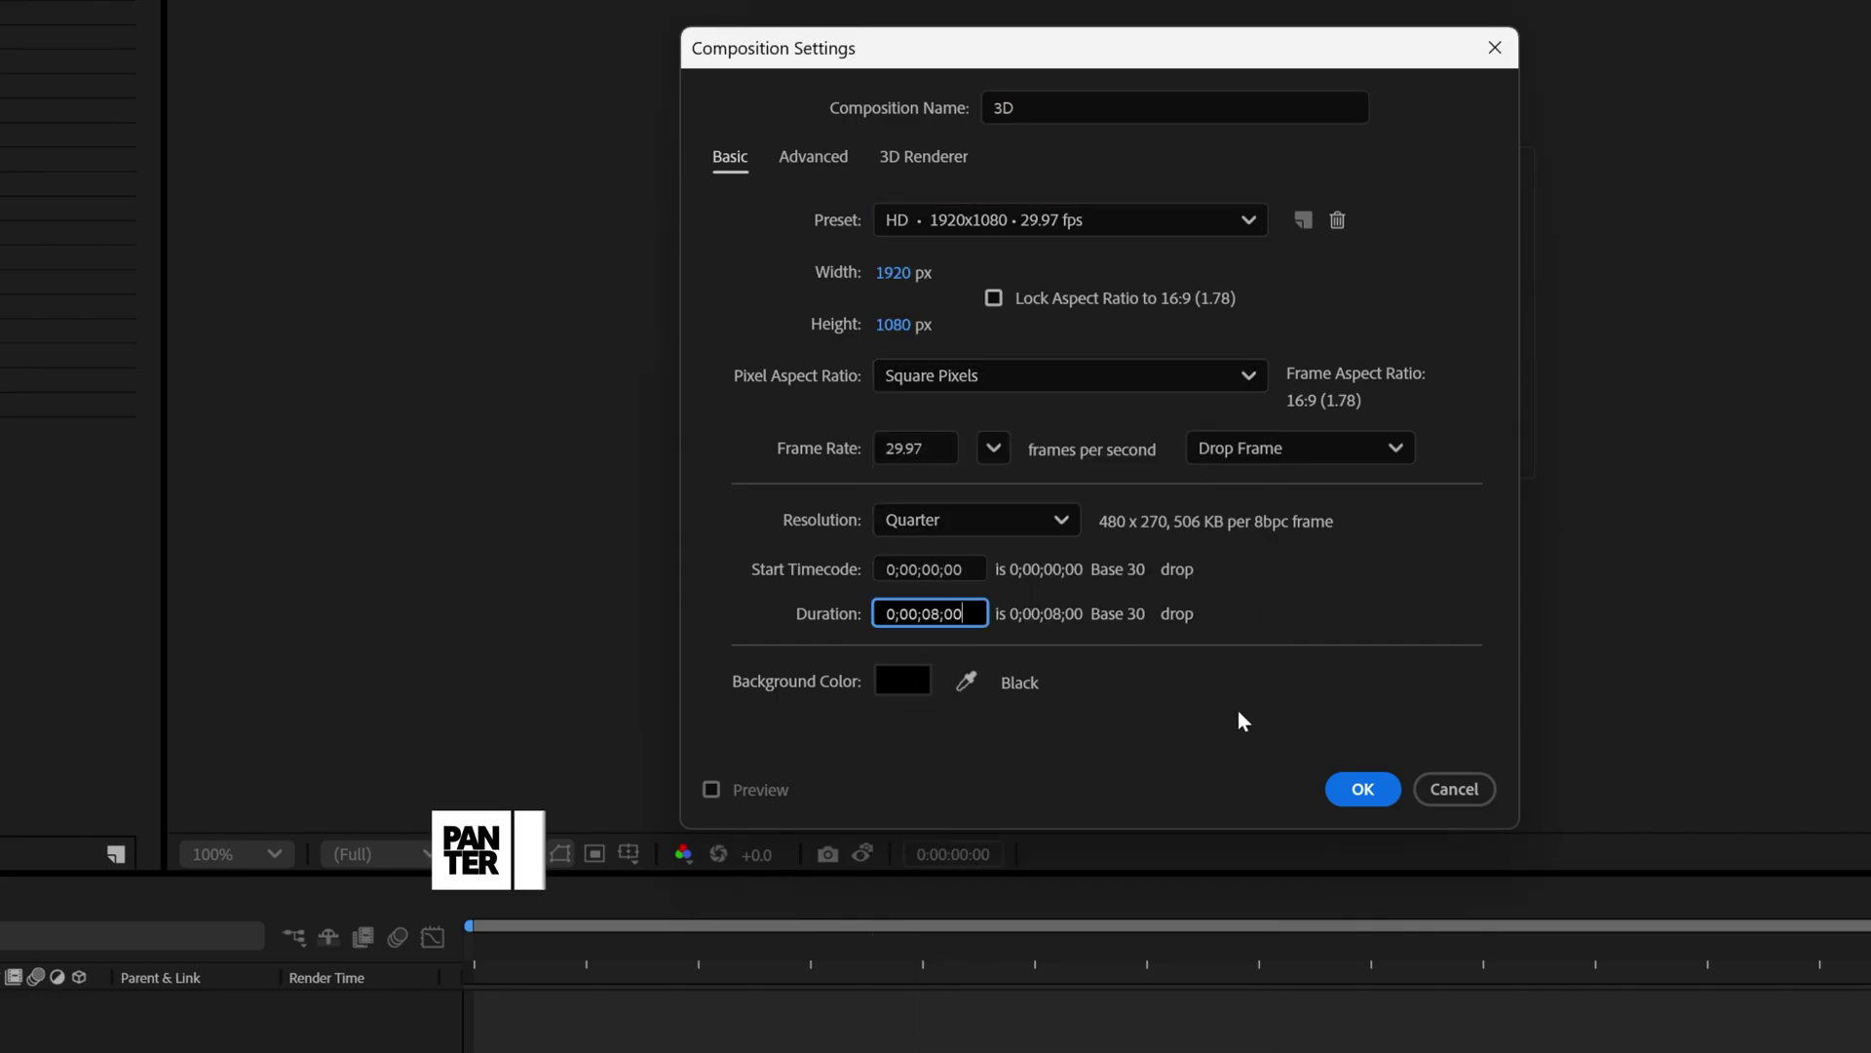
click(1359, 788)
Create a 'PANTER VISION' text layer and move it toward the upper left.
key(ctrl+t)
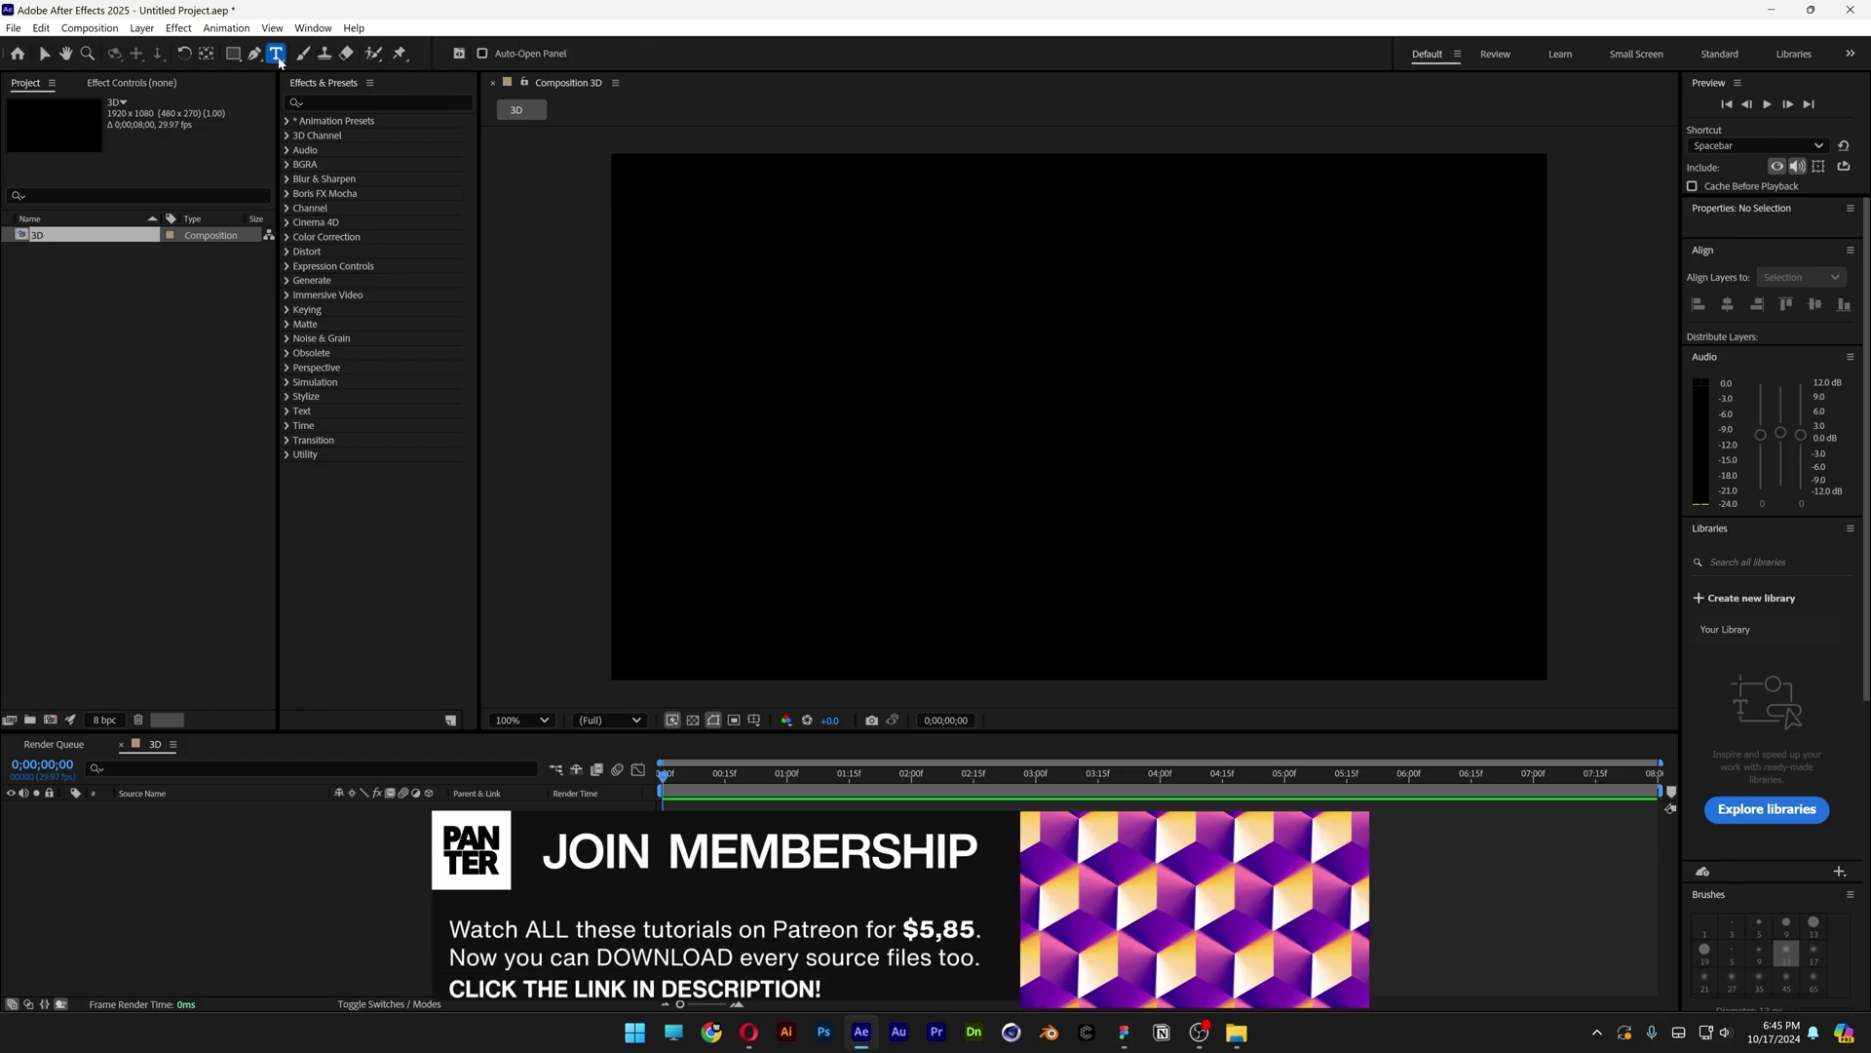
click(911, 409)
text(PANTER VISION)
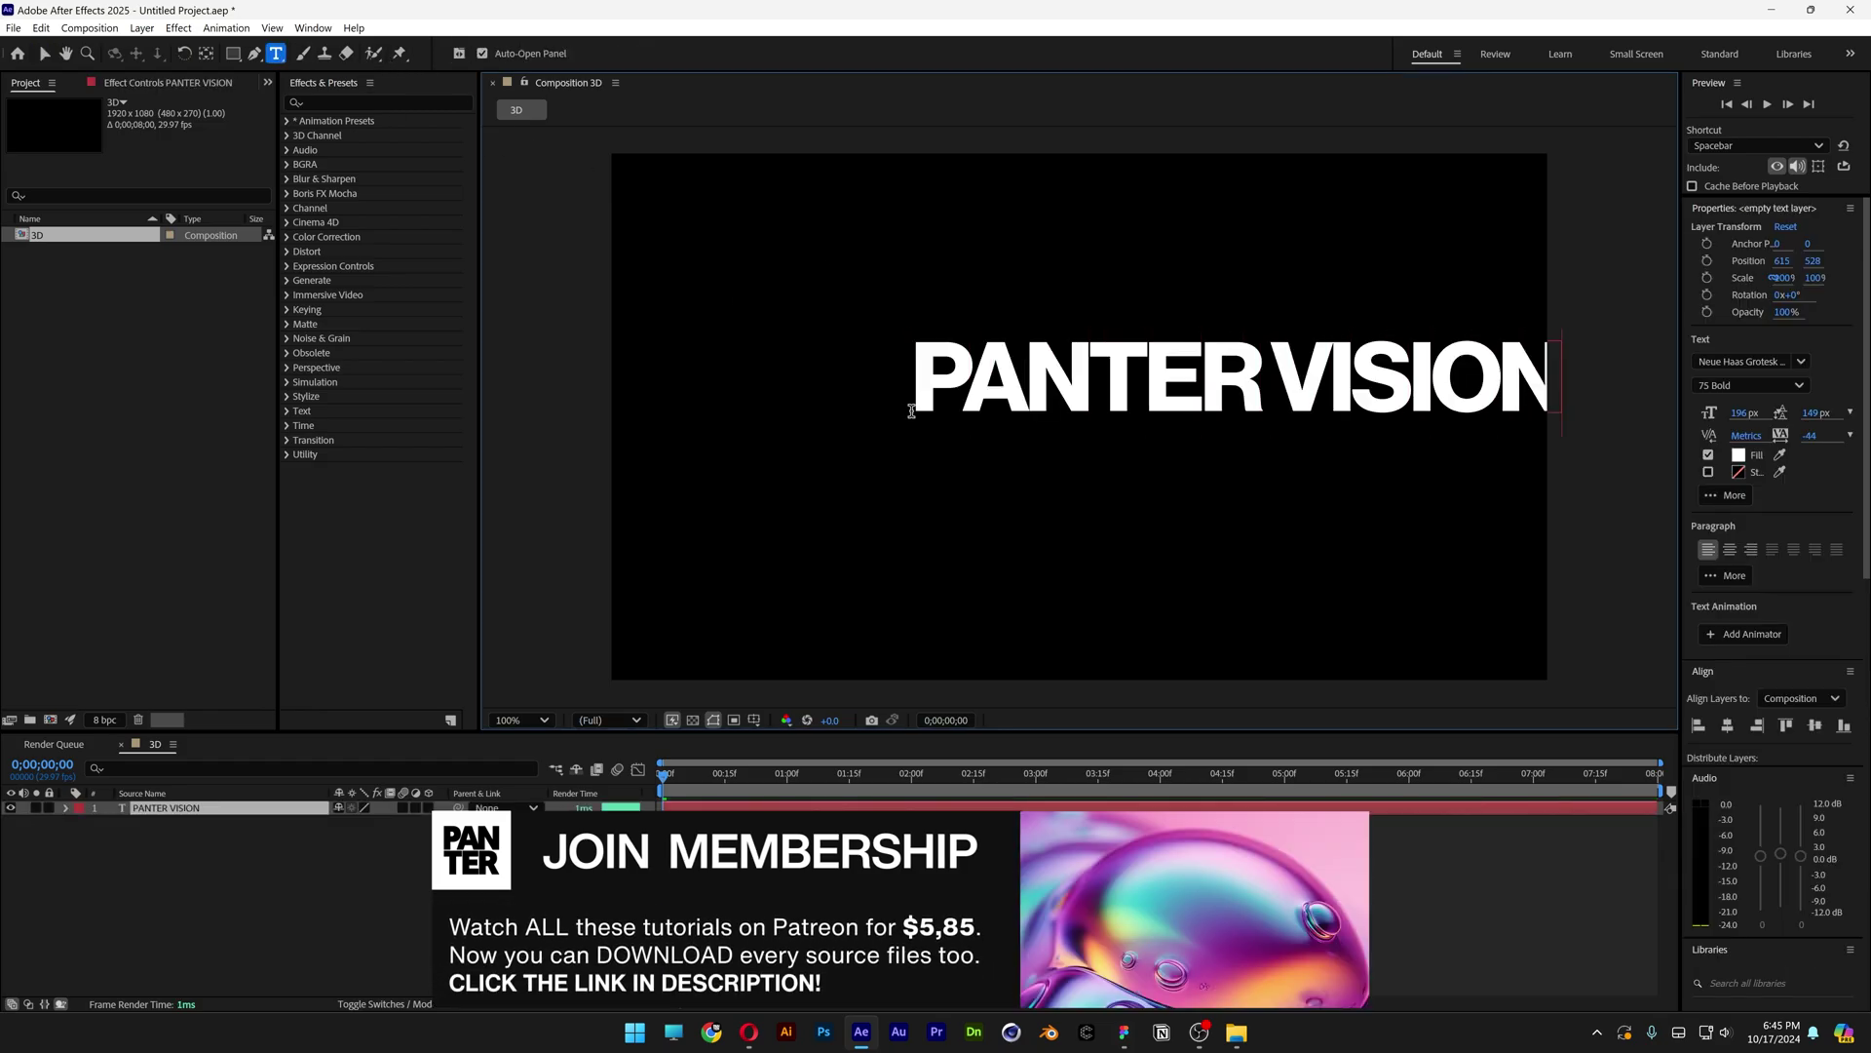
key(ctrl+Return)
key(v)
drag(1545, 410, 1269, 338)
Repeat PANTER VISION along the line and add a second, offset line below it.
double_click(1269, 338)
key(ctrl+c)
click(1280, 306)
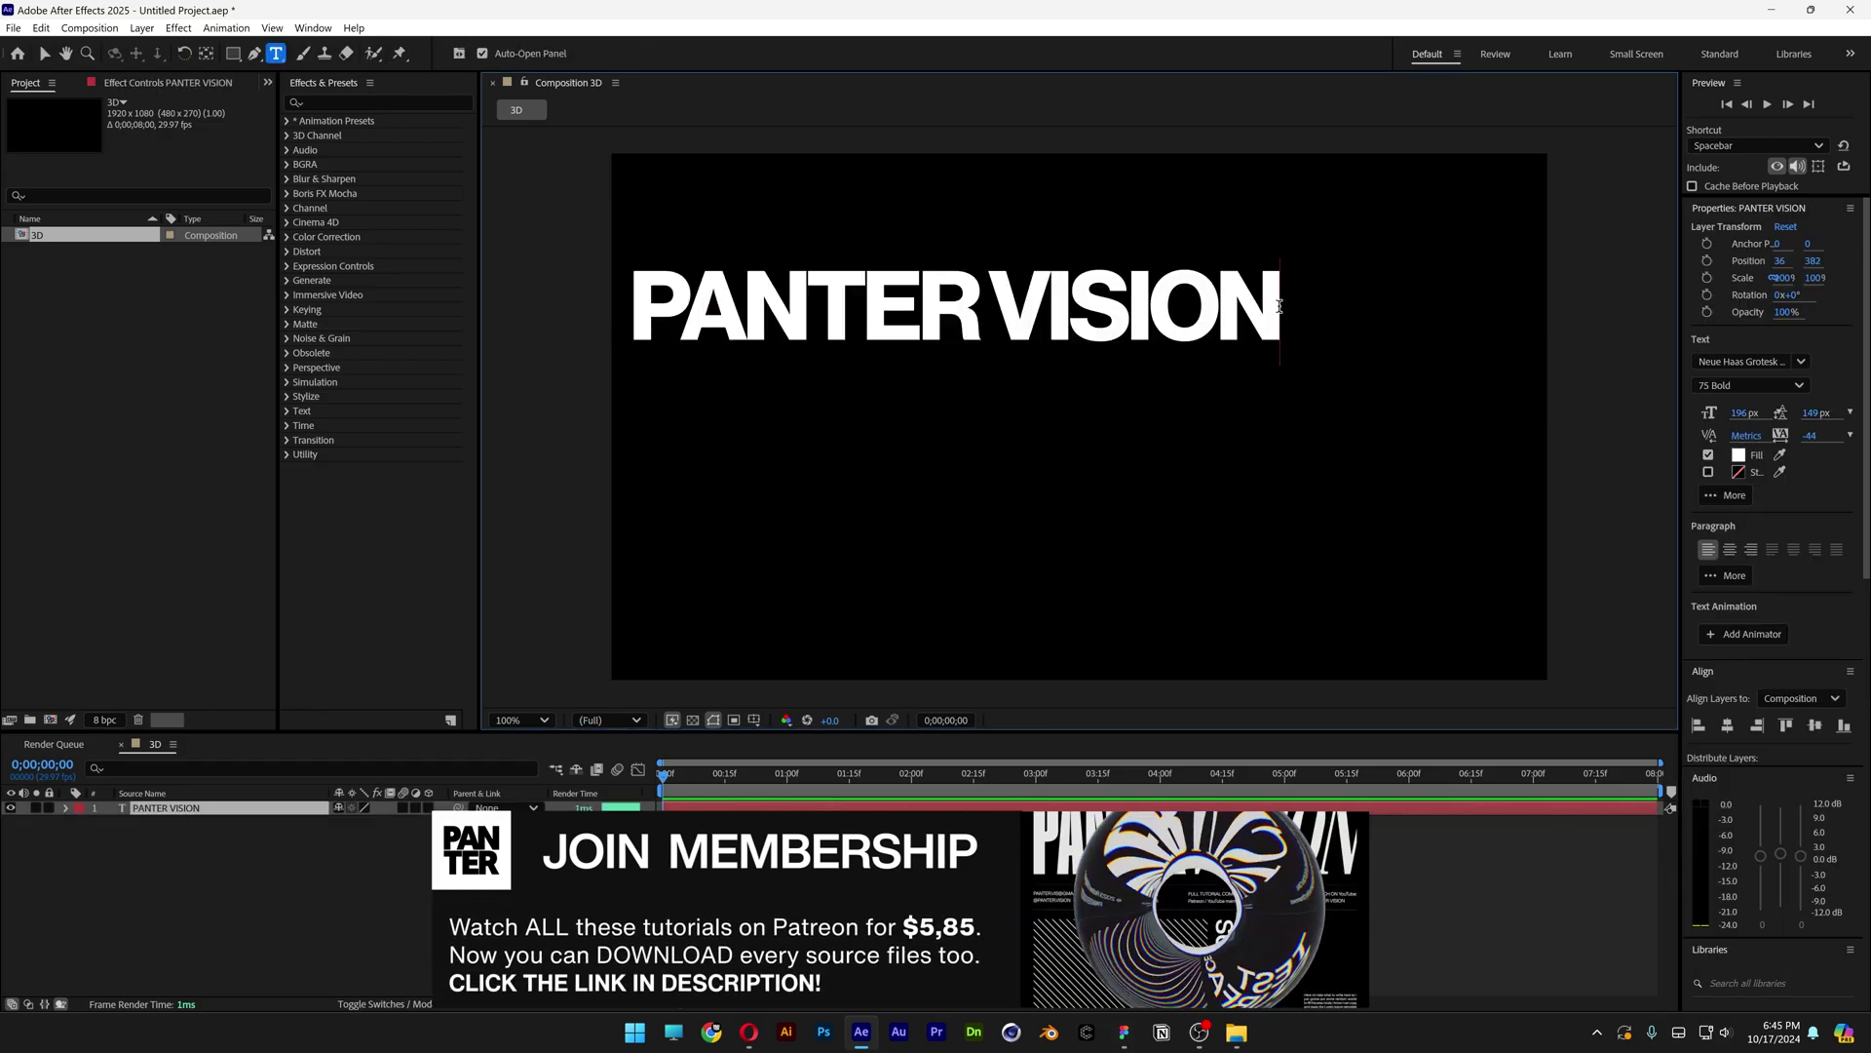
key(ctrl+v)
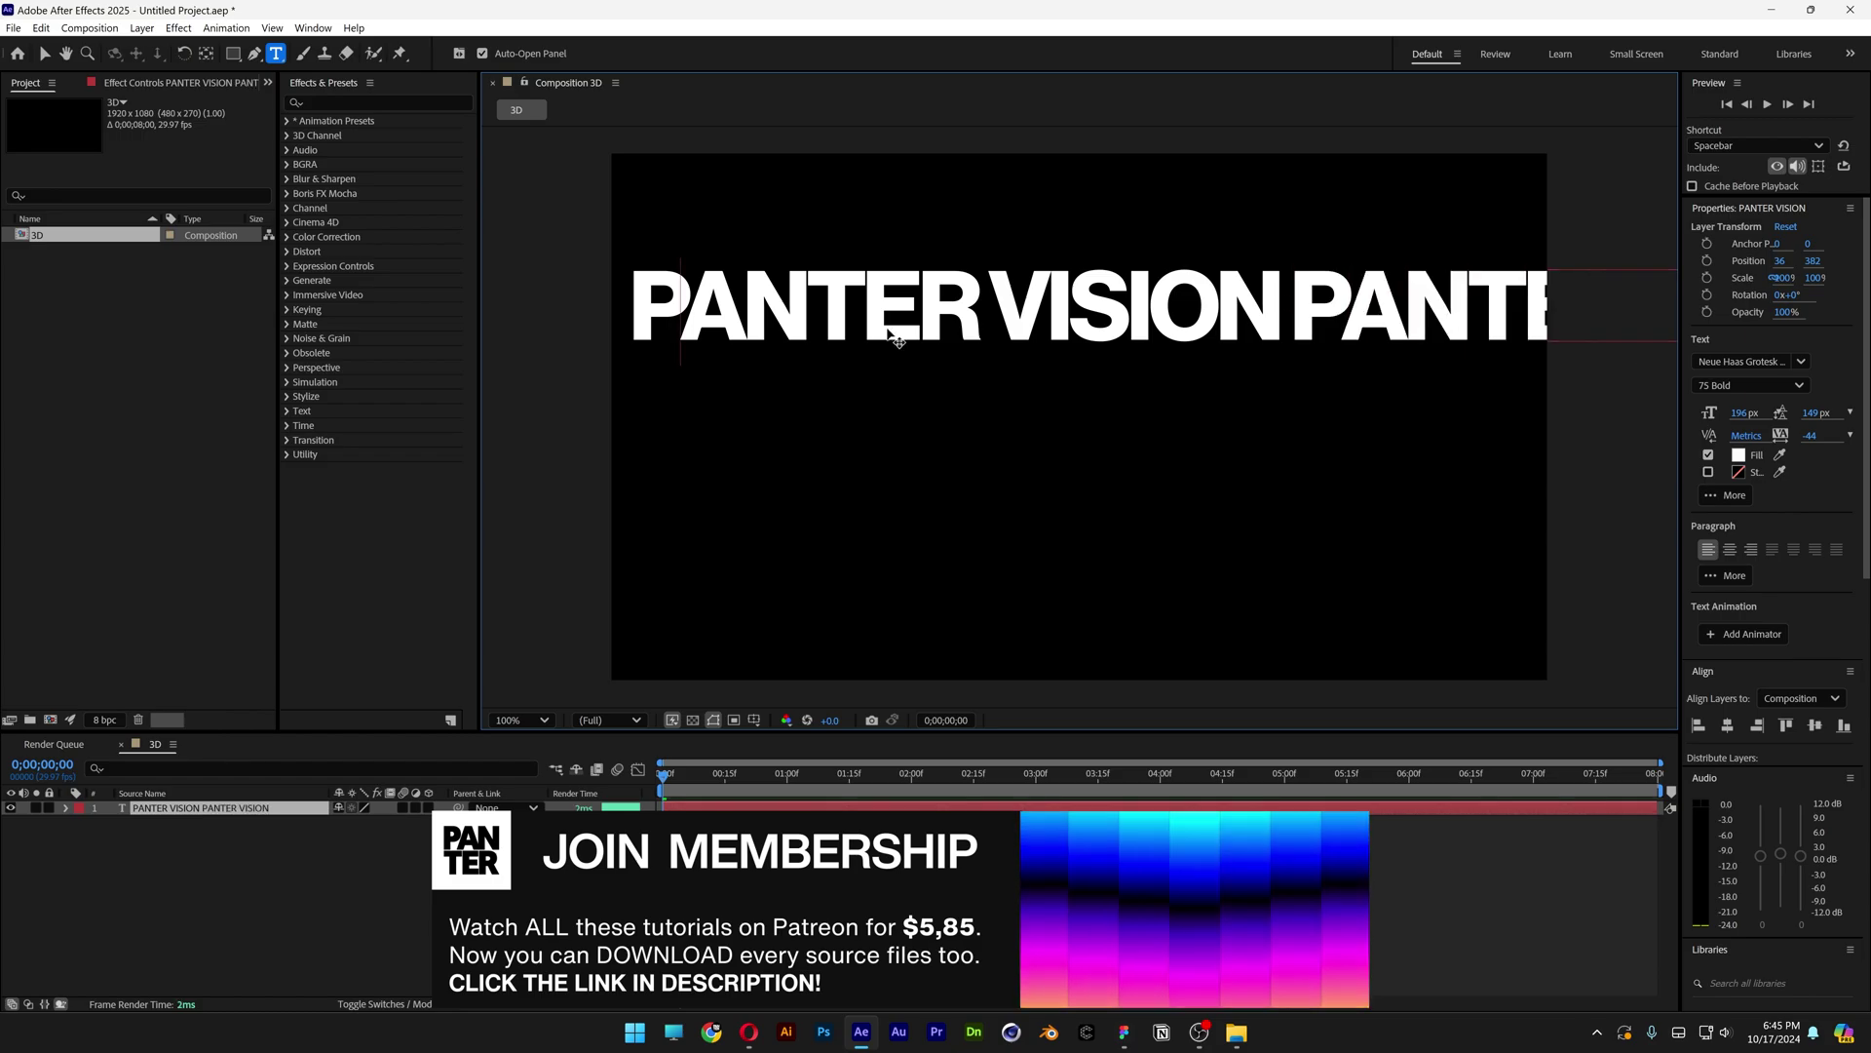
key(ctrl+a)
key(ctrl+c)
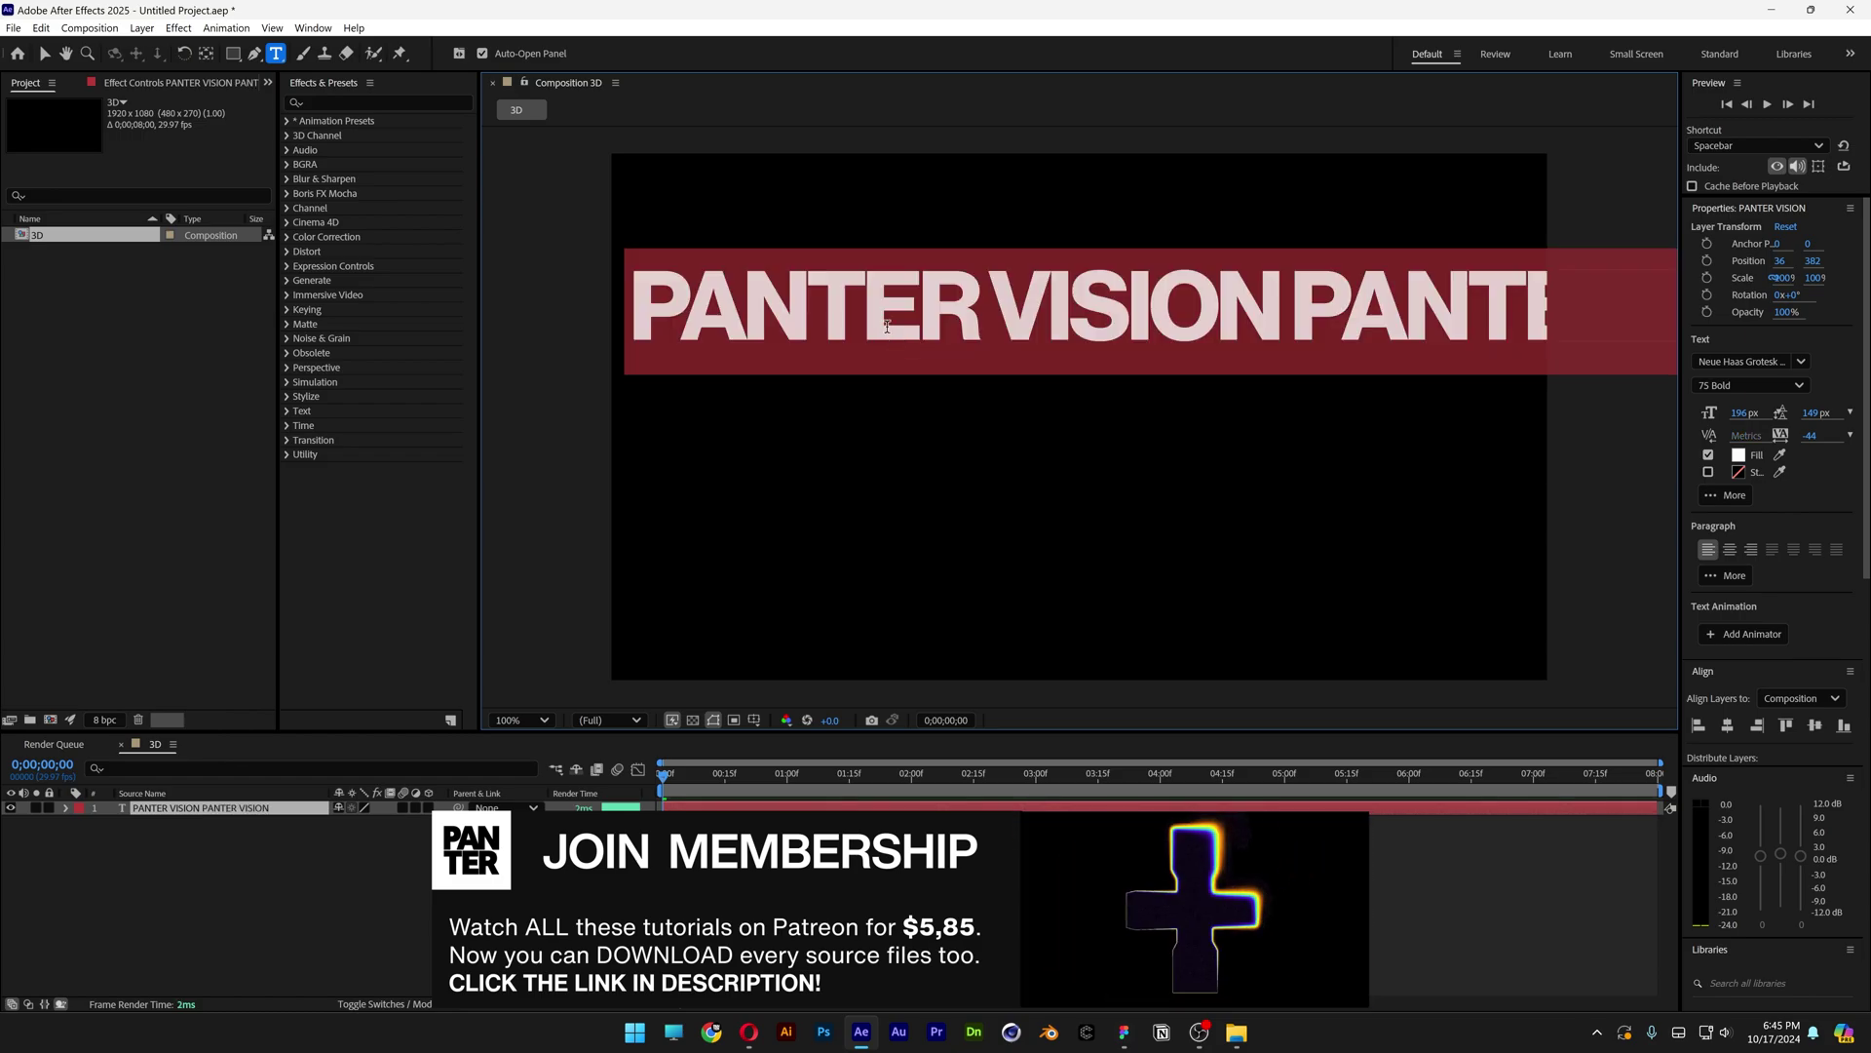
key(End)
key(Return)
key(ctrl+v)
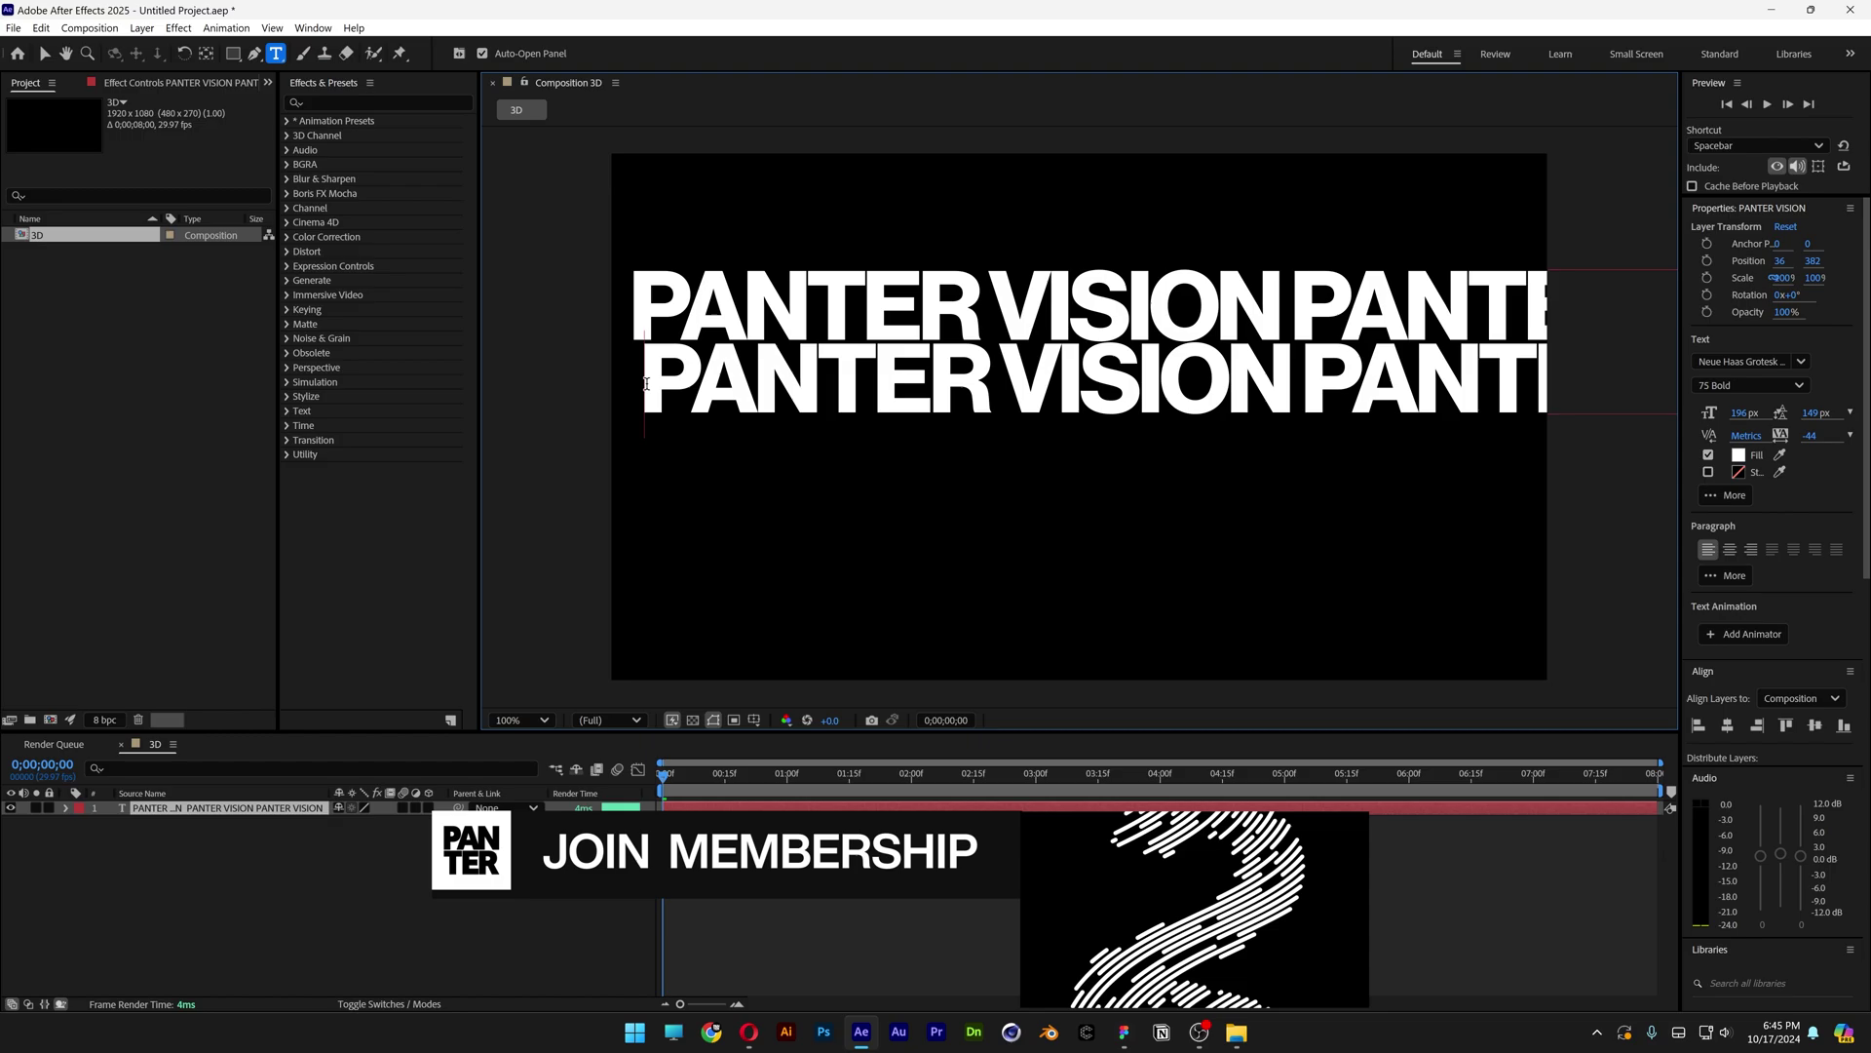
click(646, 383)
key(BackSpace)
key(alt+Left)
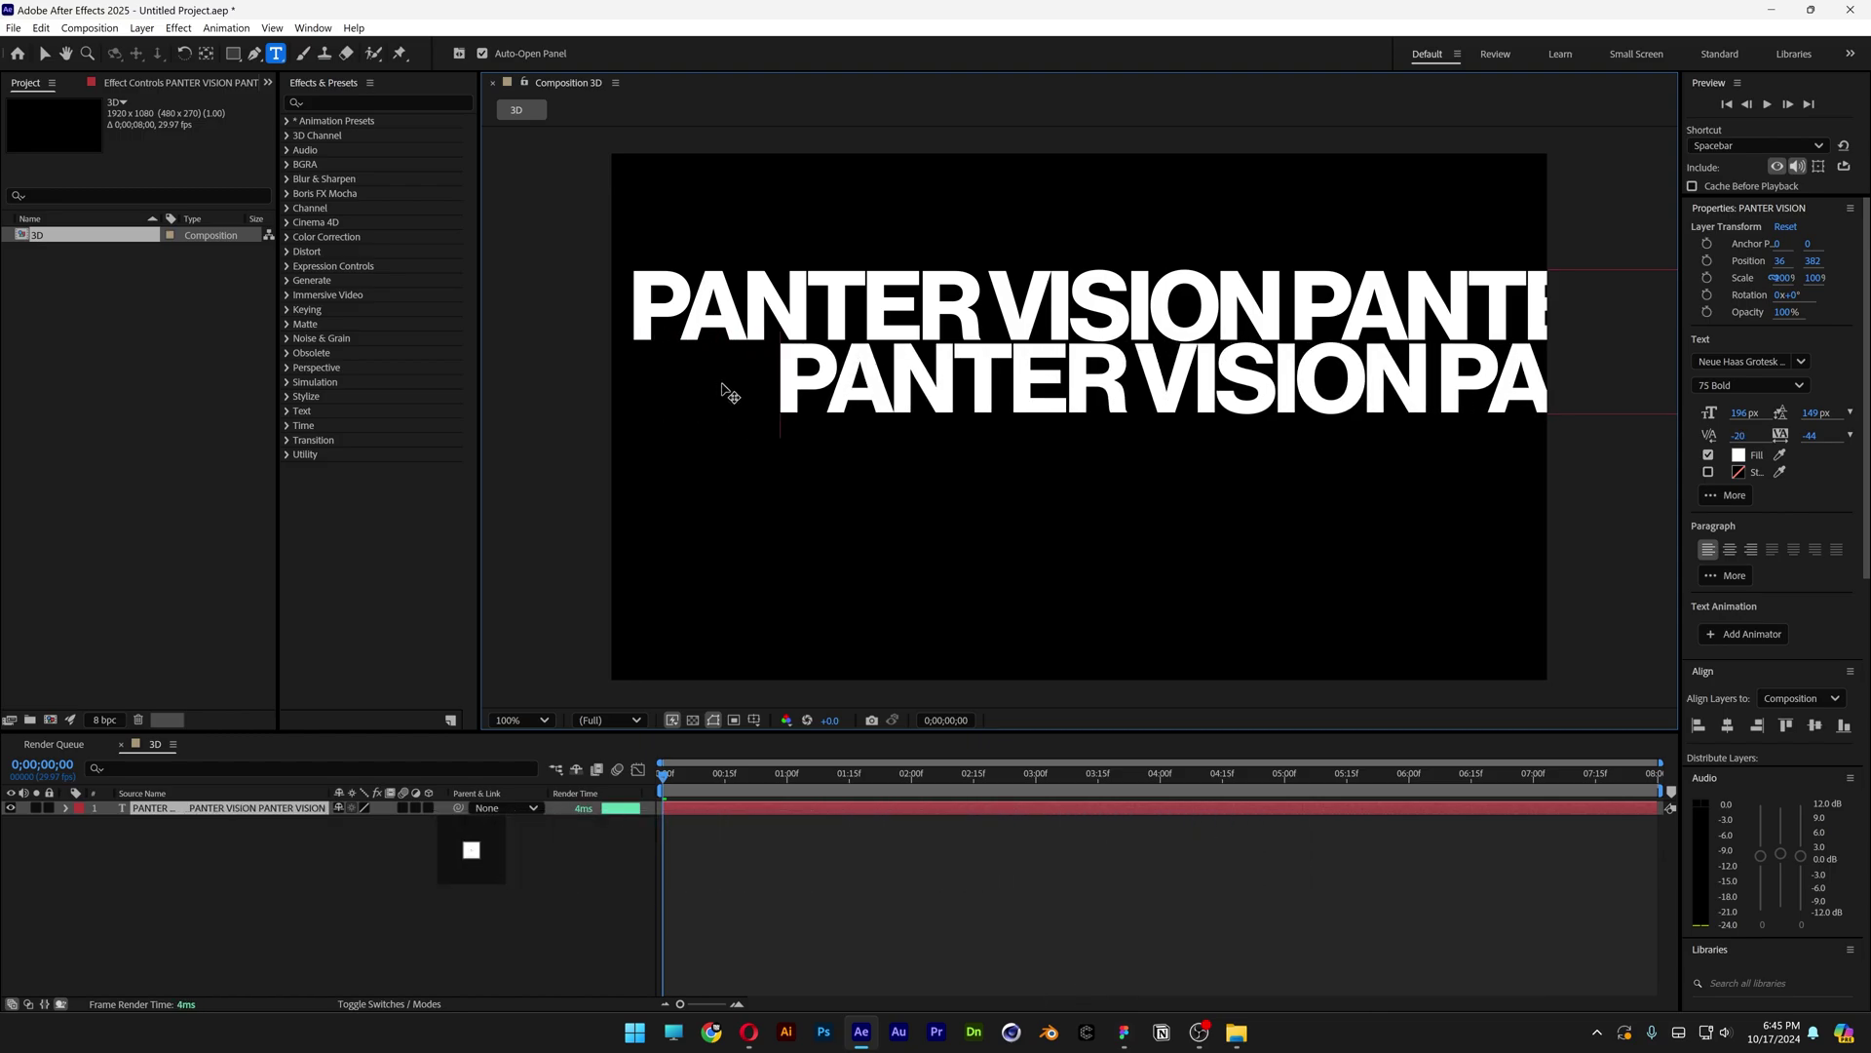
Reset kerning of both lines to Metrics, then paste them again to make four rows.
key(ctrl+a)
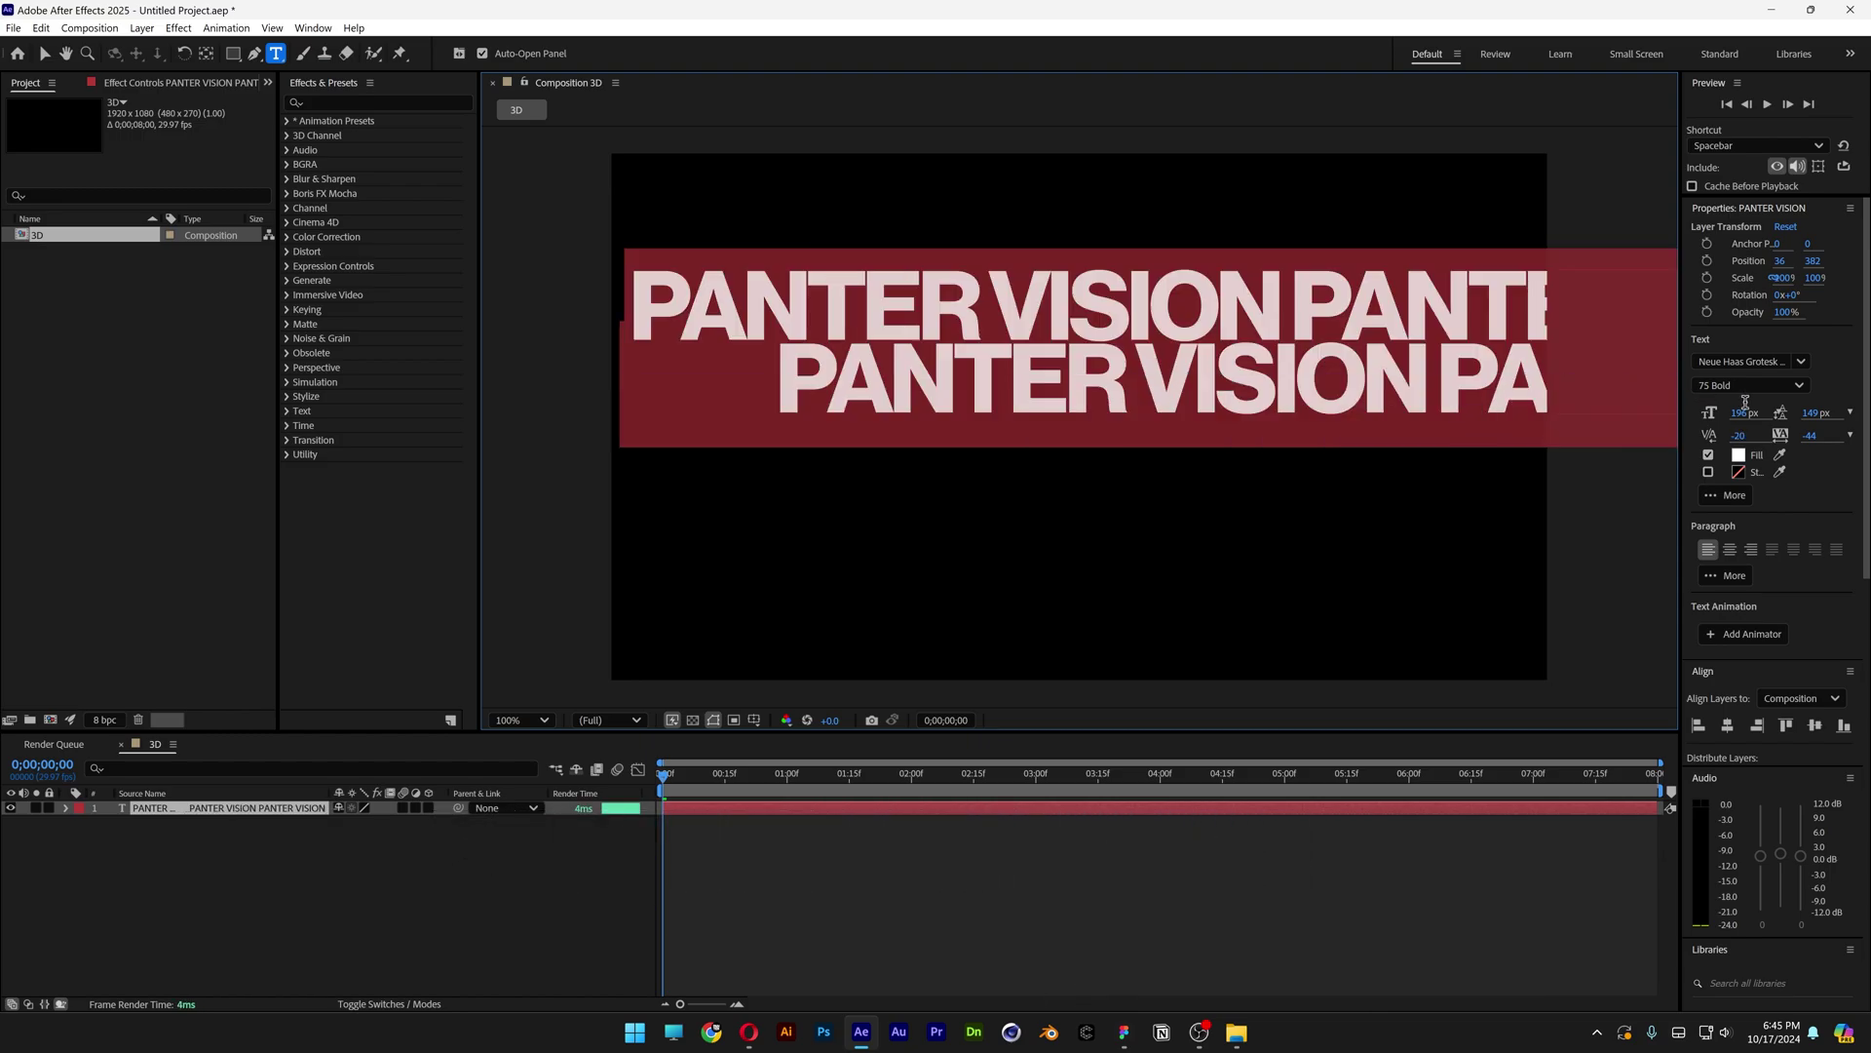
click(1058, 390)
key(ctrl+a)
click(1053, 380)
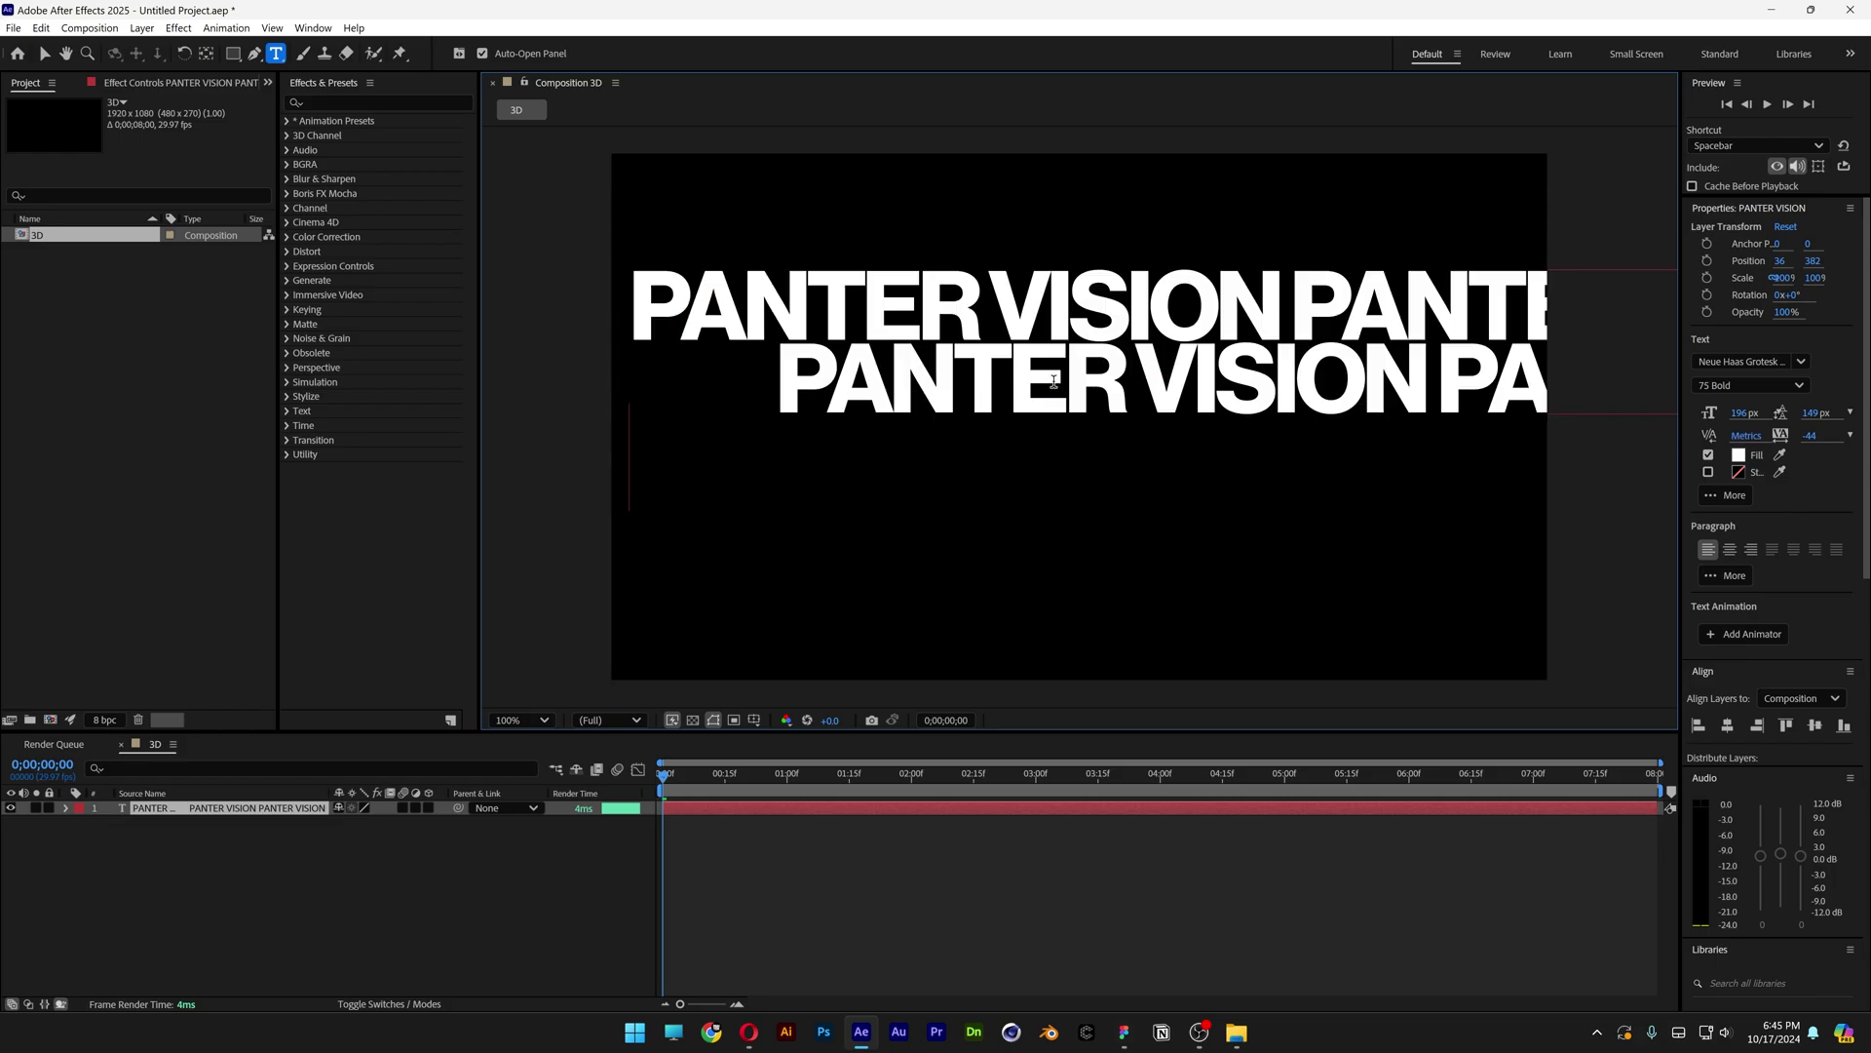
key(ctrl+v)
key(ctrl+v)
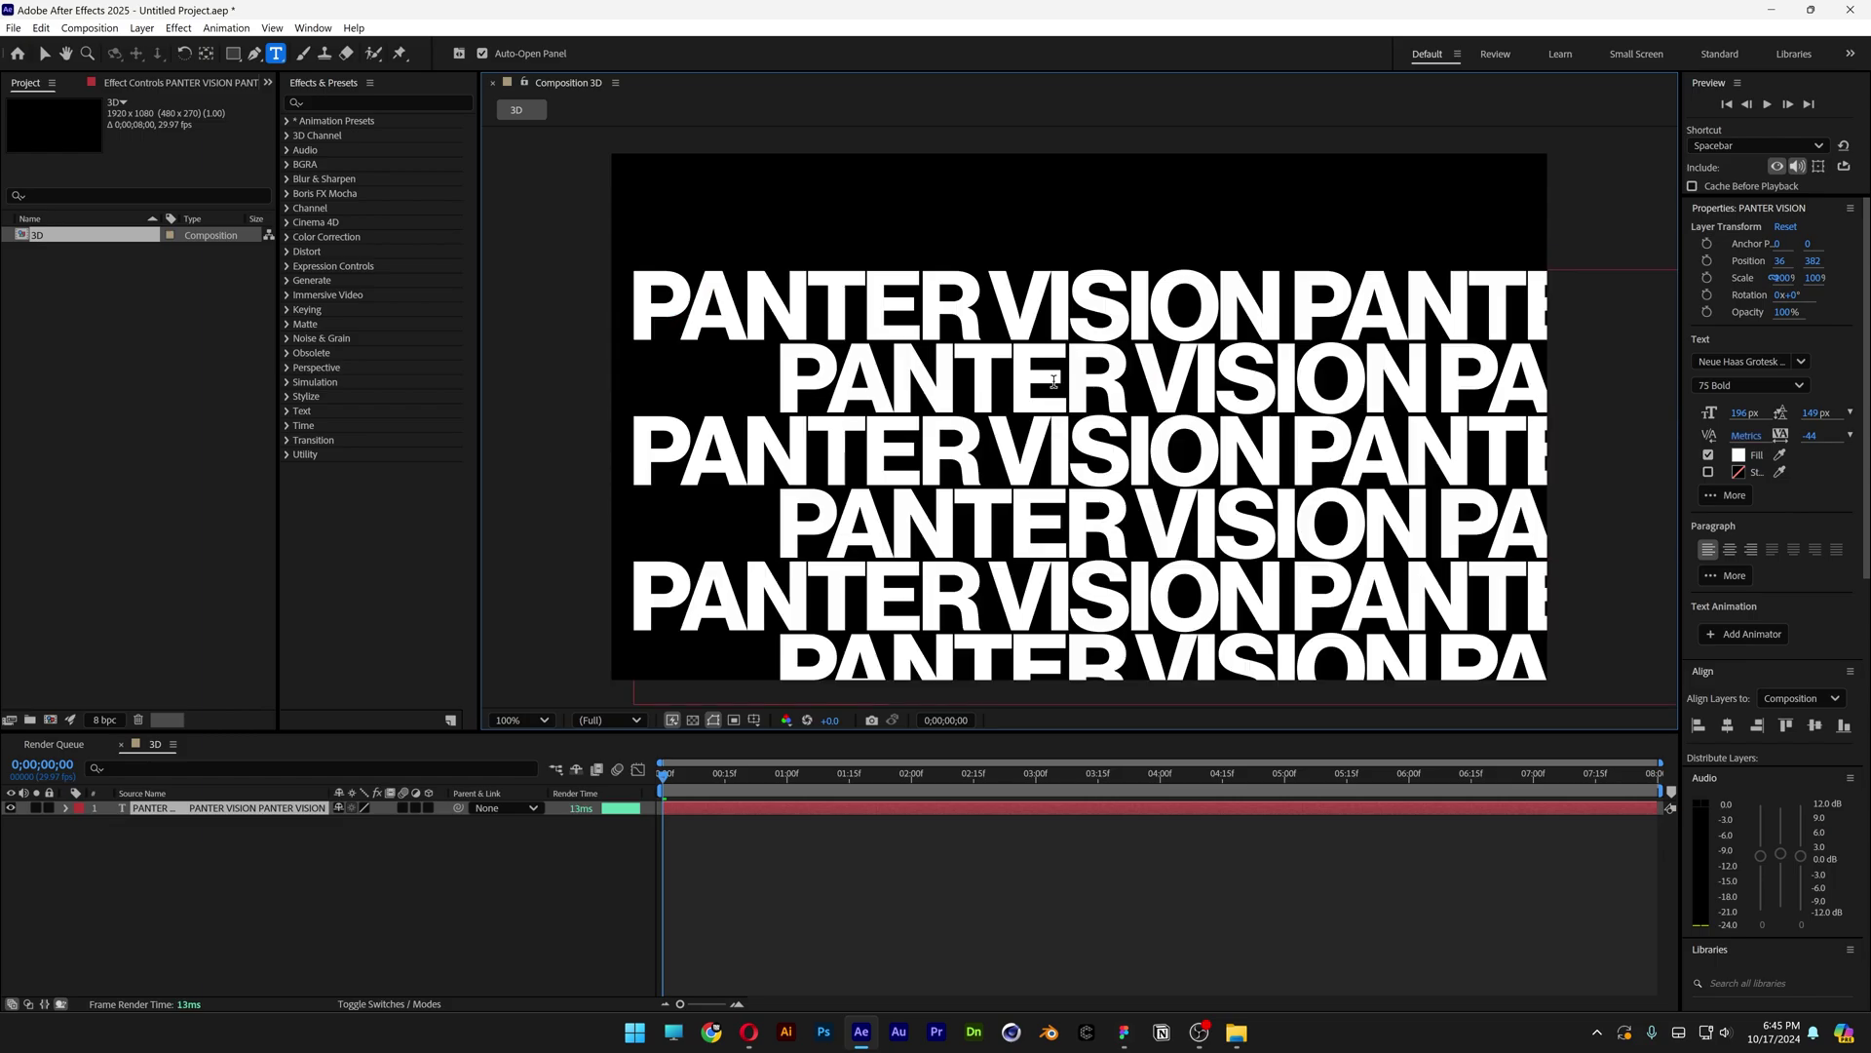
key(Escape)
Move the text block up-left over the frame and scale the layer up to 157%.
key(v)
drag(1449, 591, 855, 455)
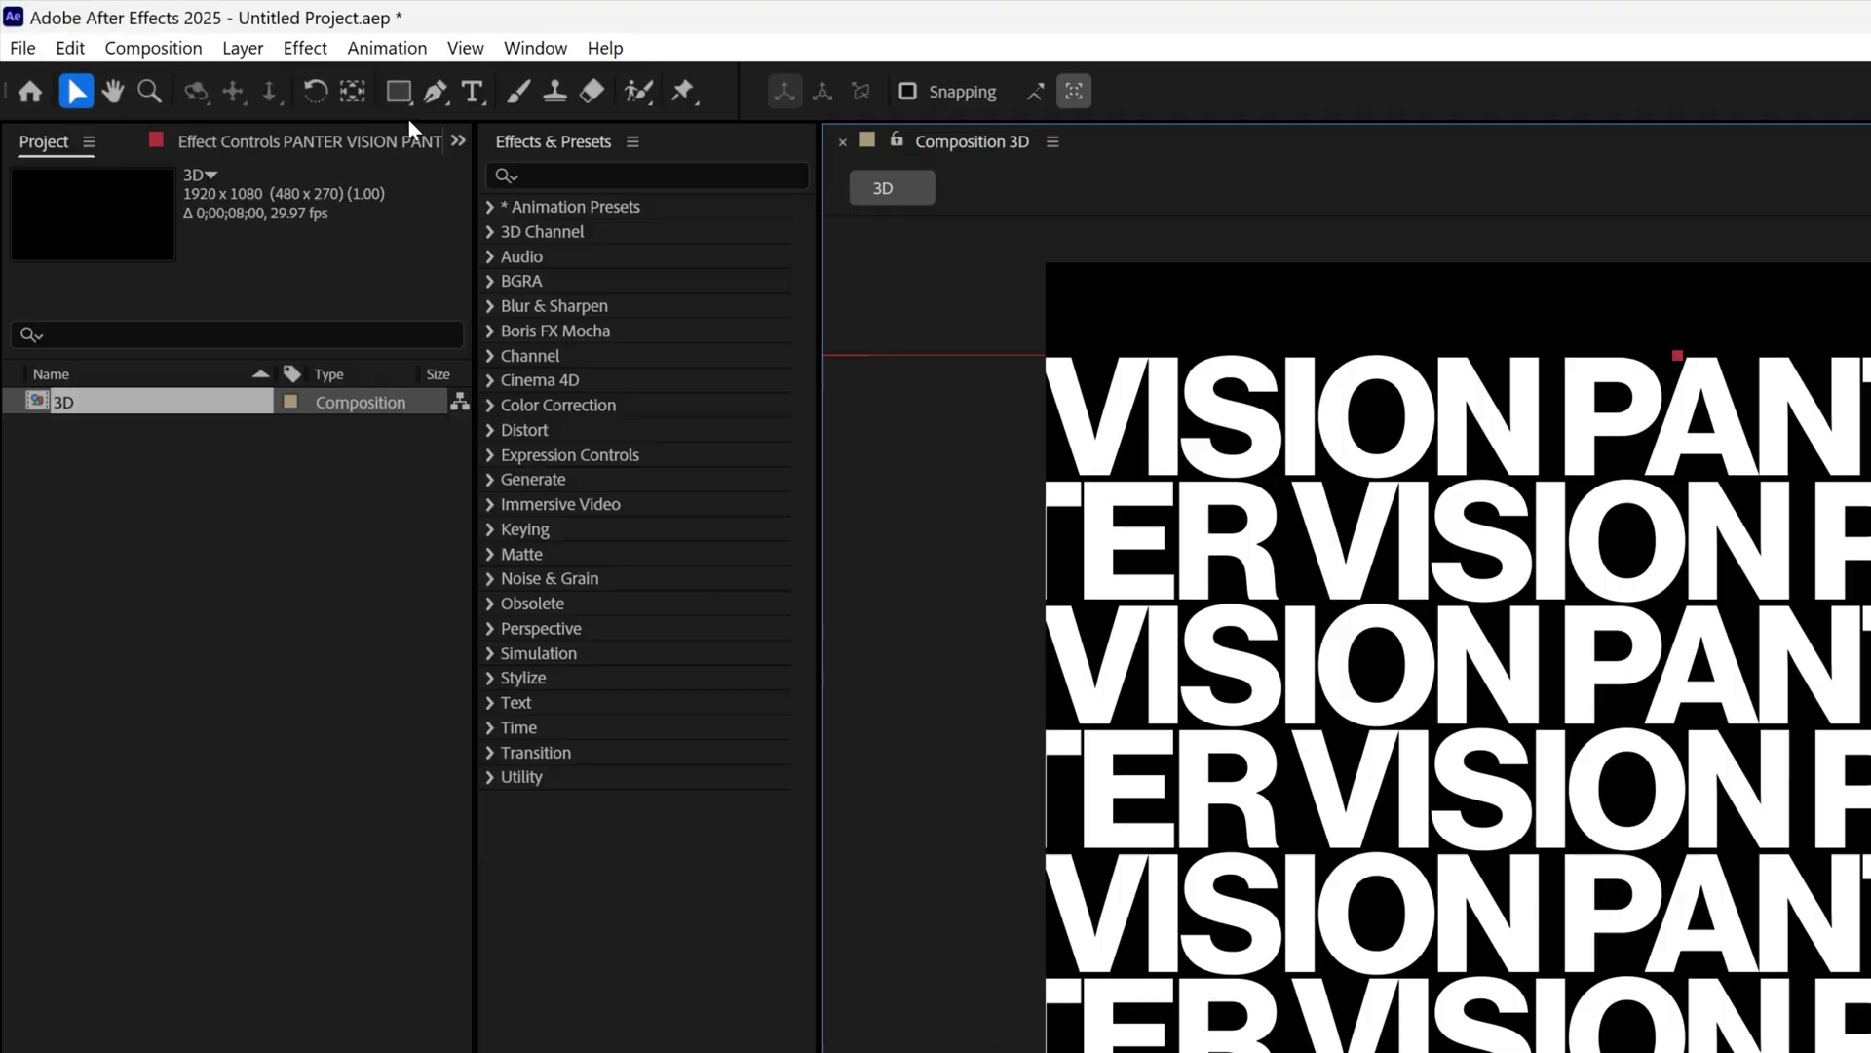
click(353, 94)
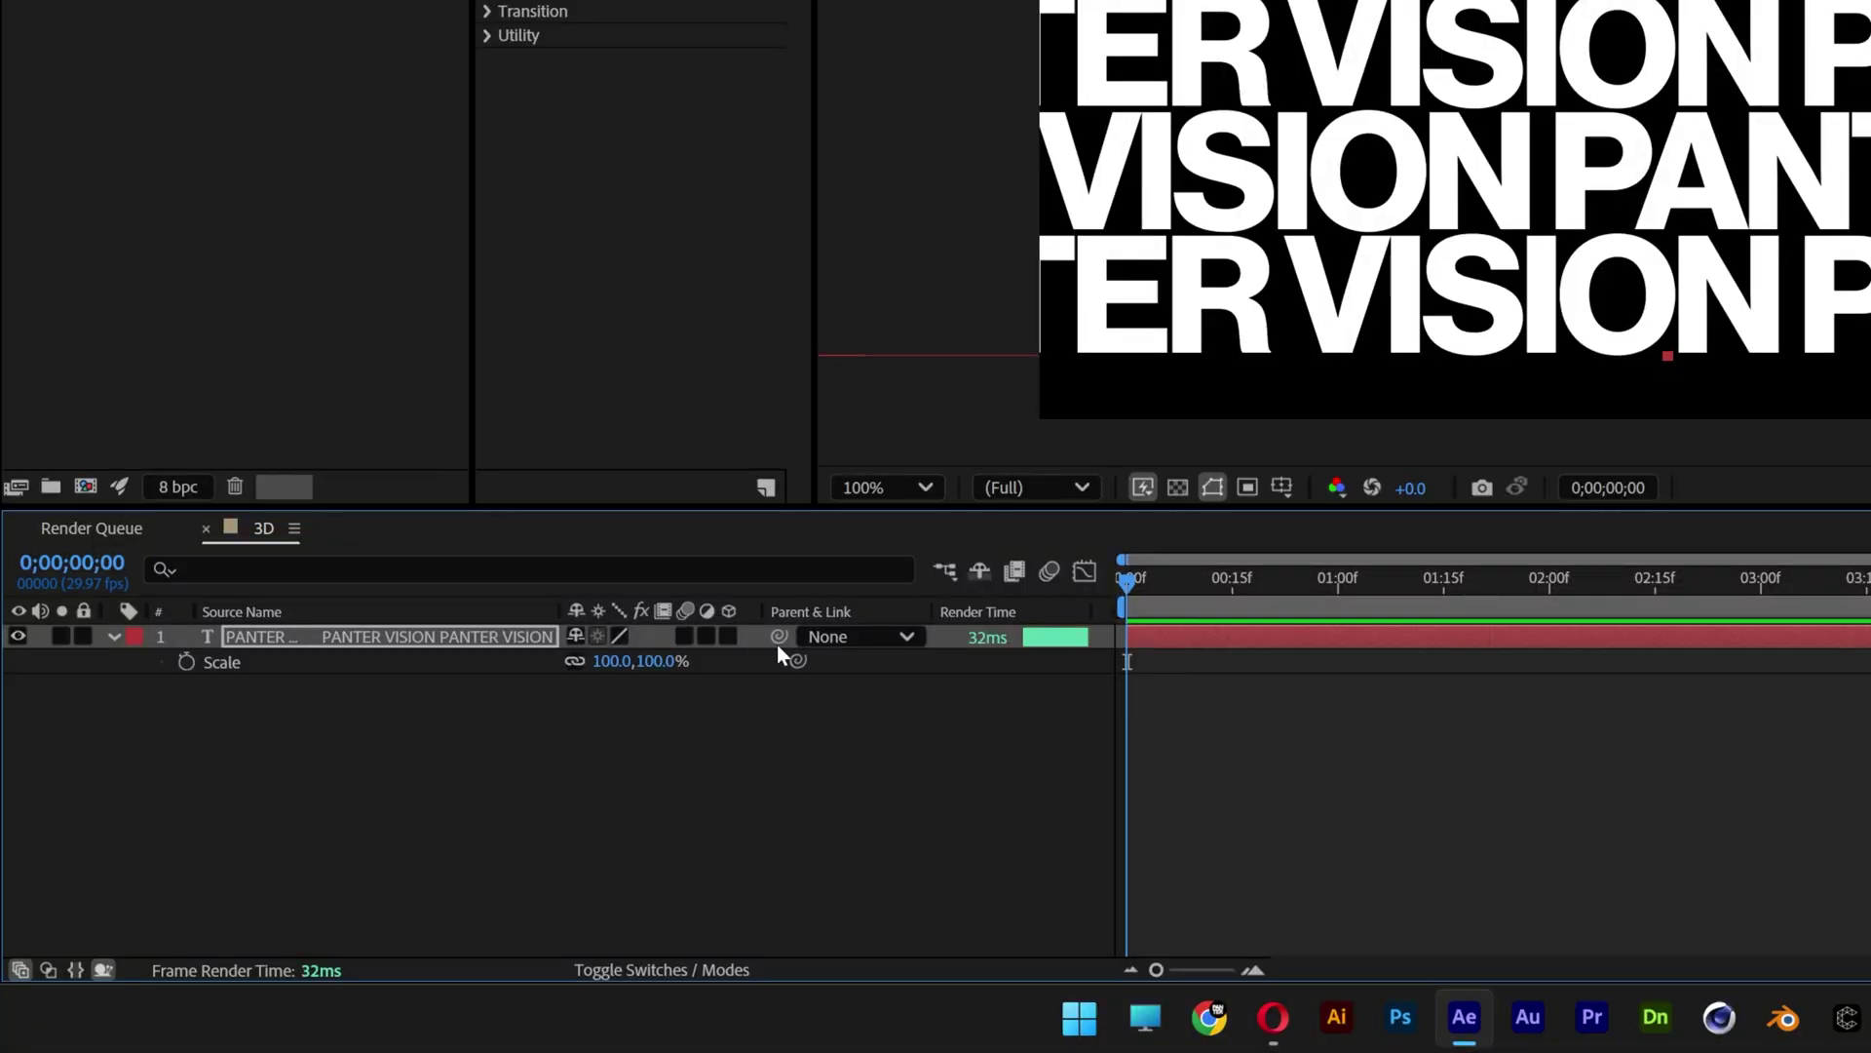
drag(624, 660, 682, 660)
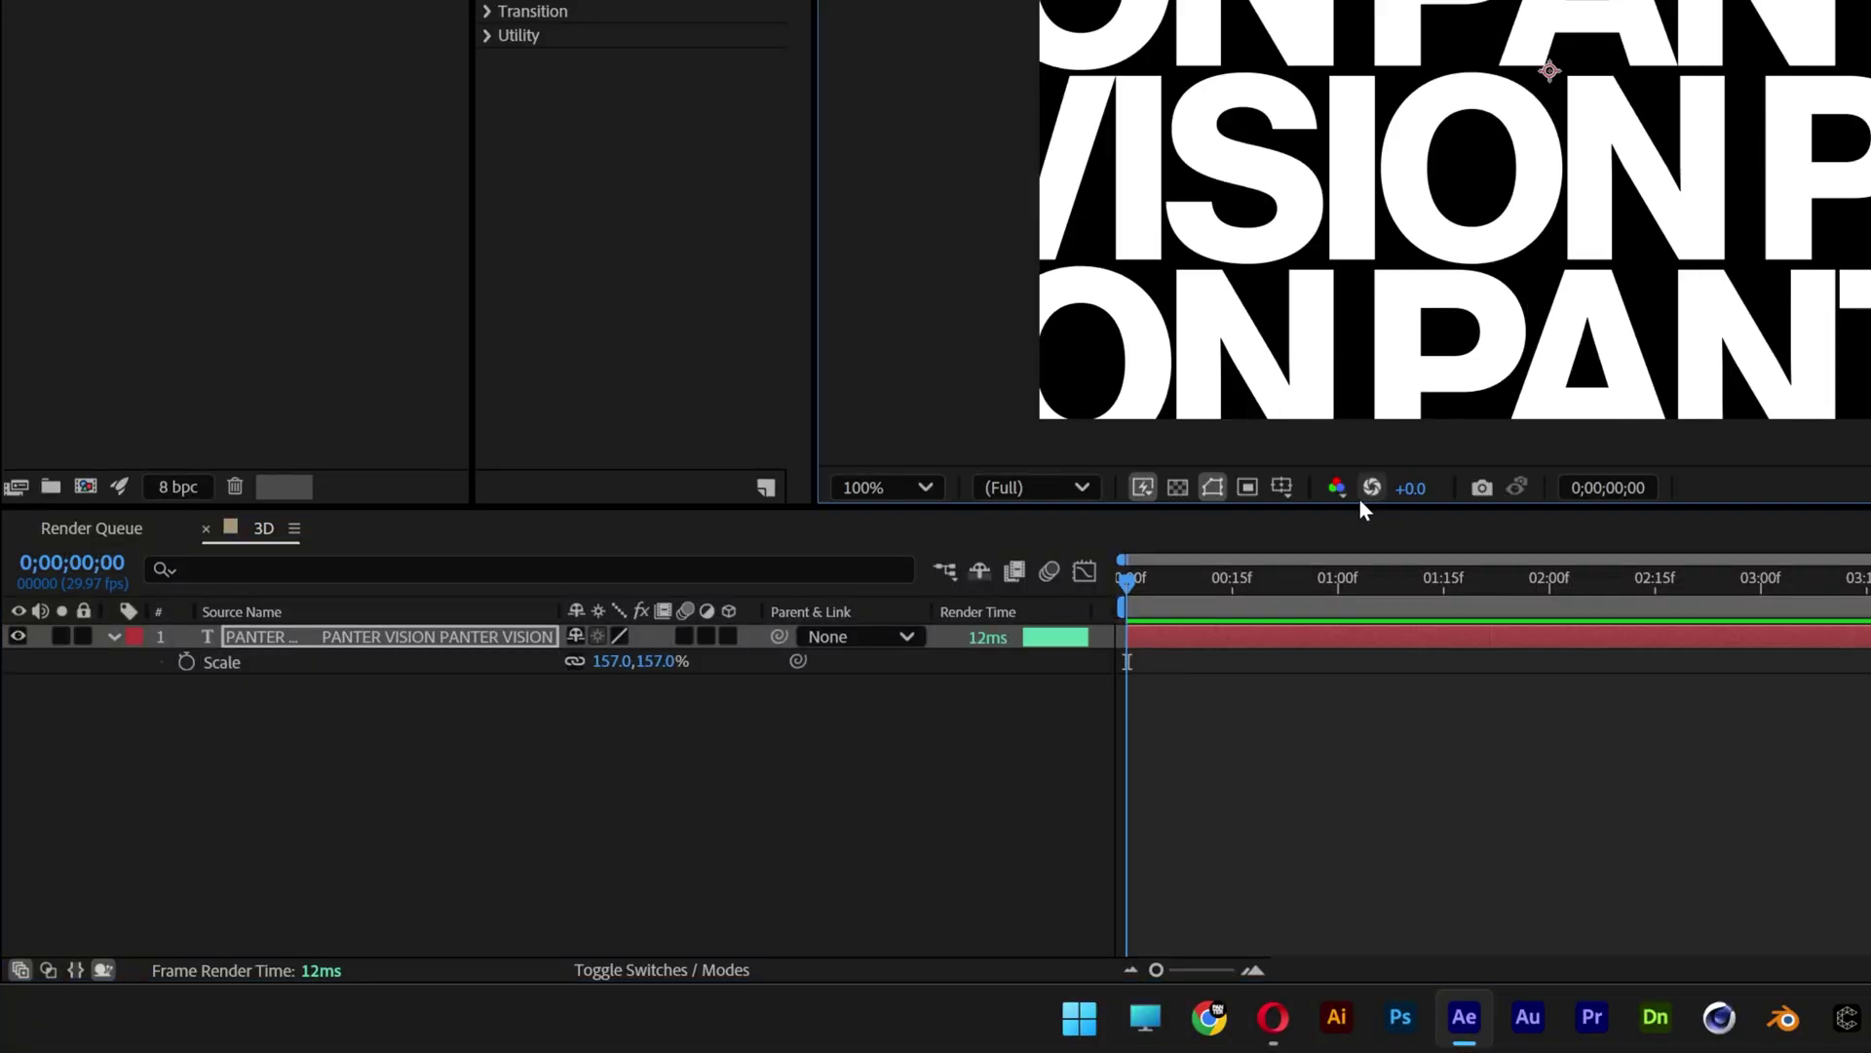
Switch the text layer to 3D with Angular bevel, Bevel Depth 1.5 and Extrusion Depth 1000.
click(727, 636)
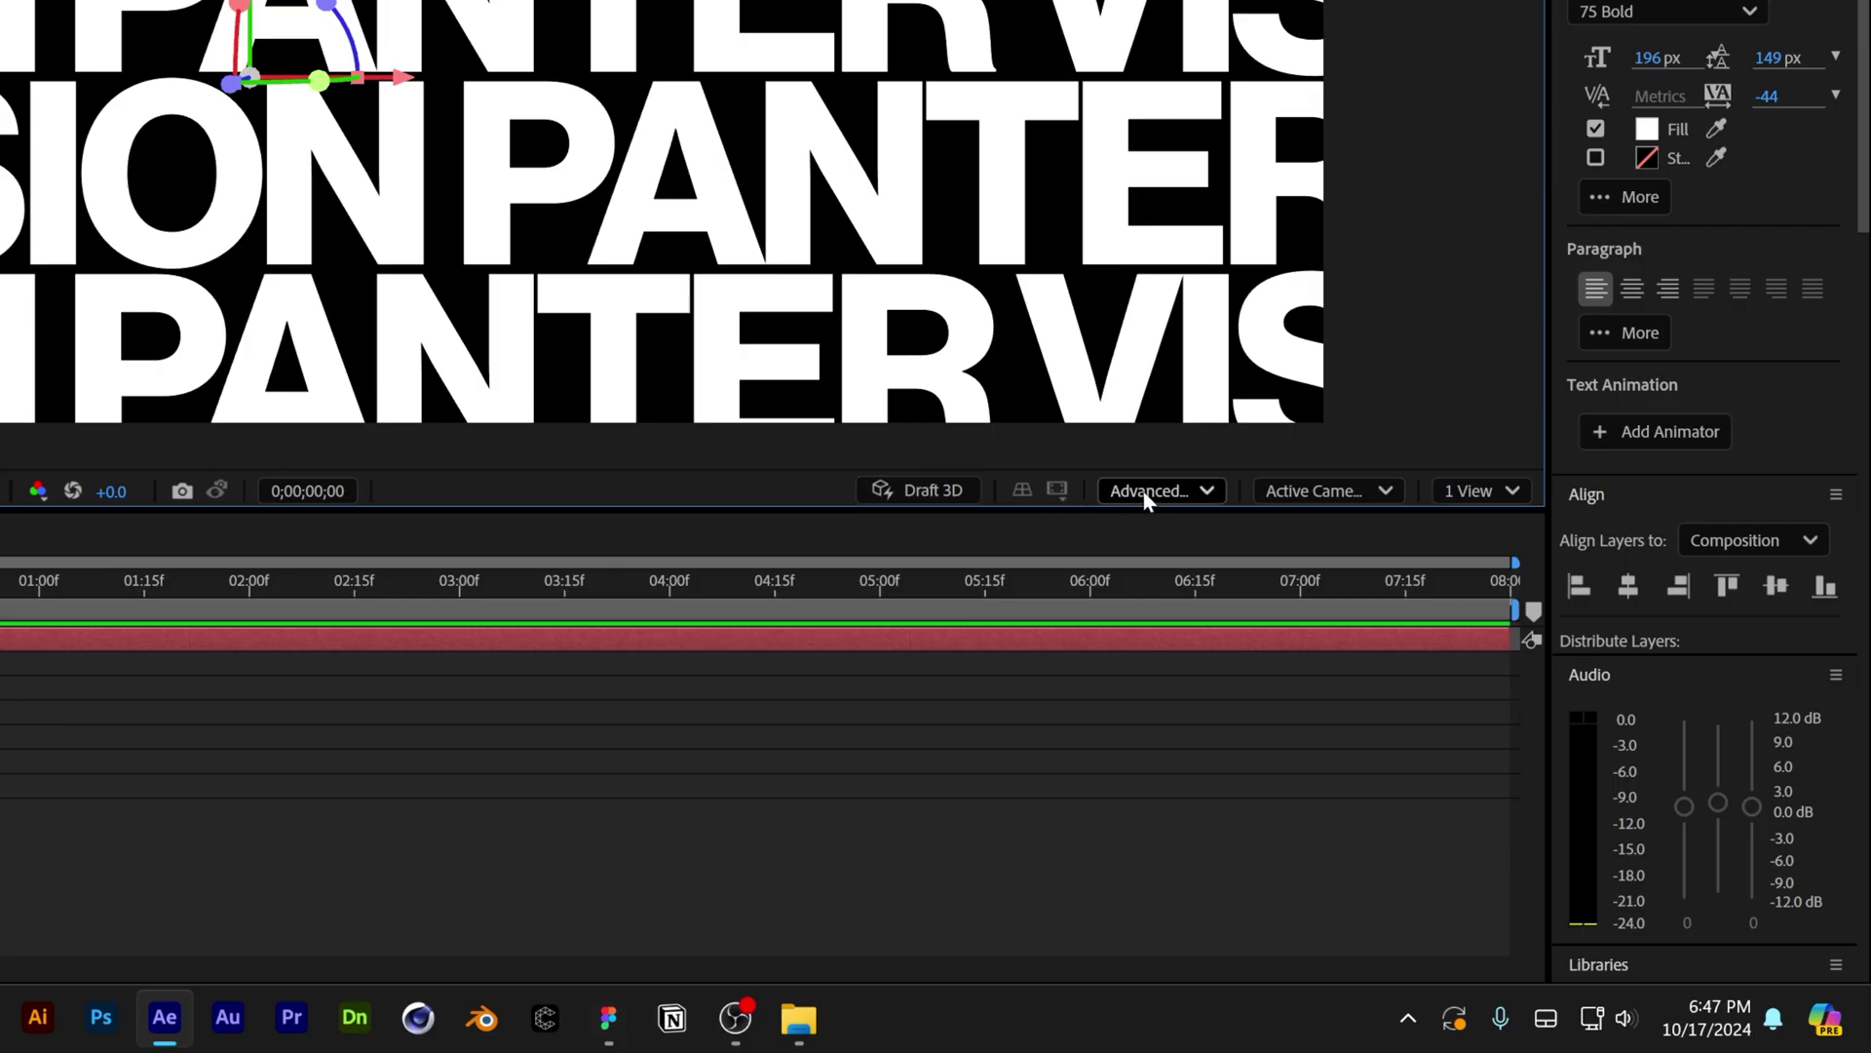
click(1870, 487)
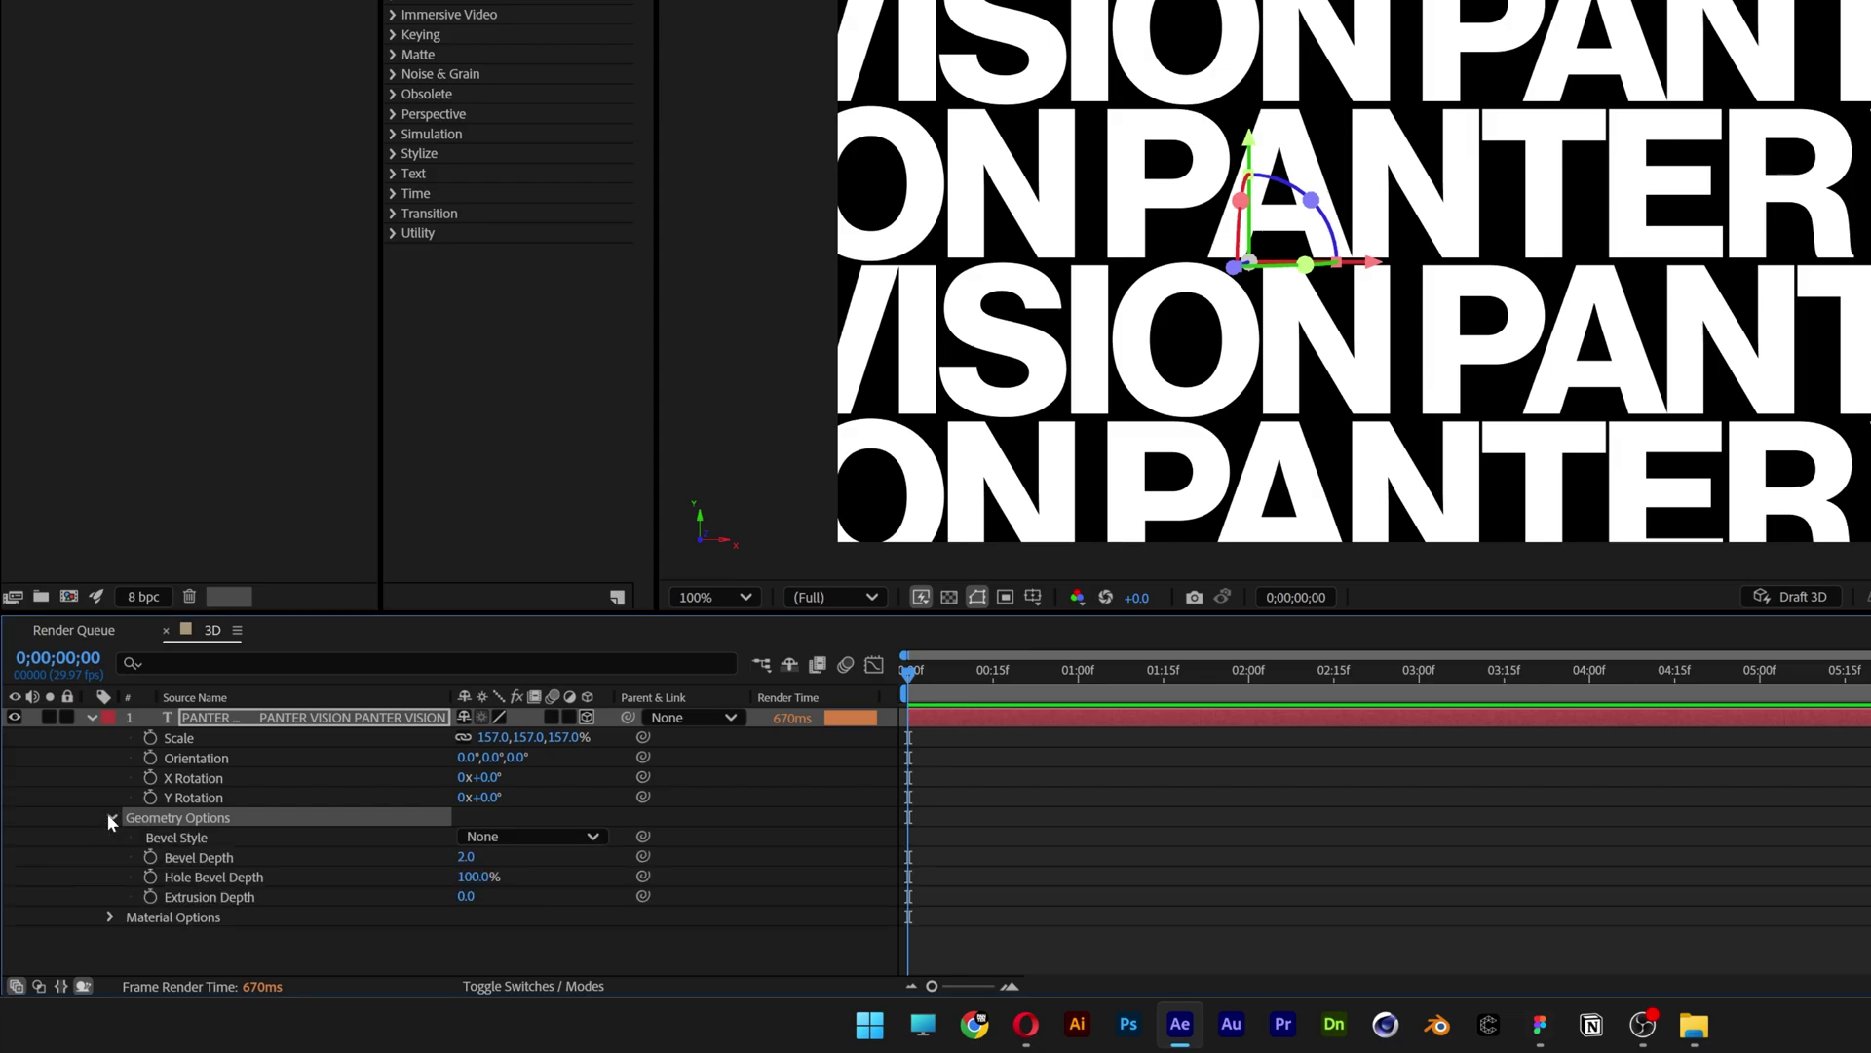
click(526, 836)
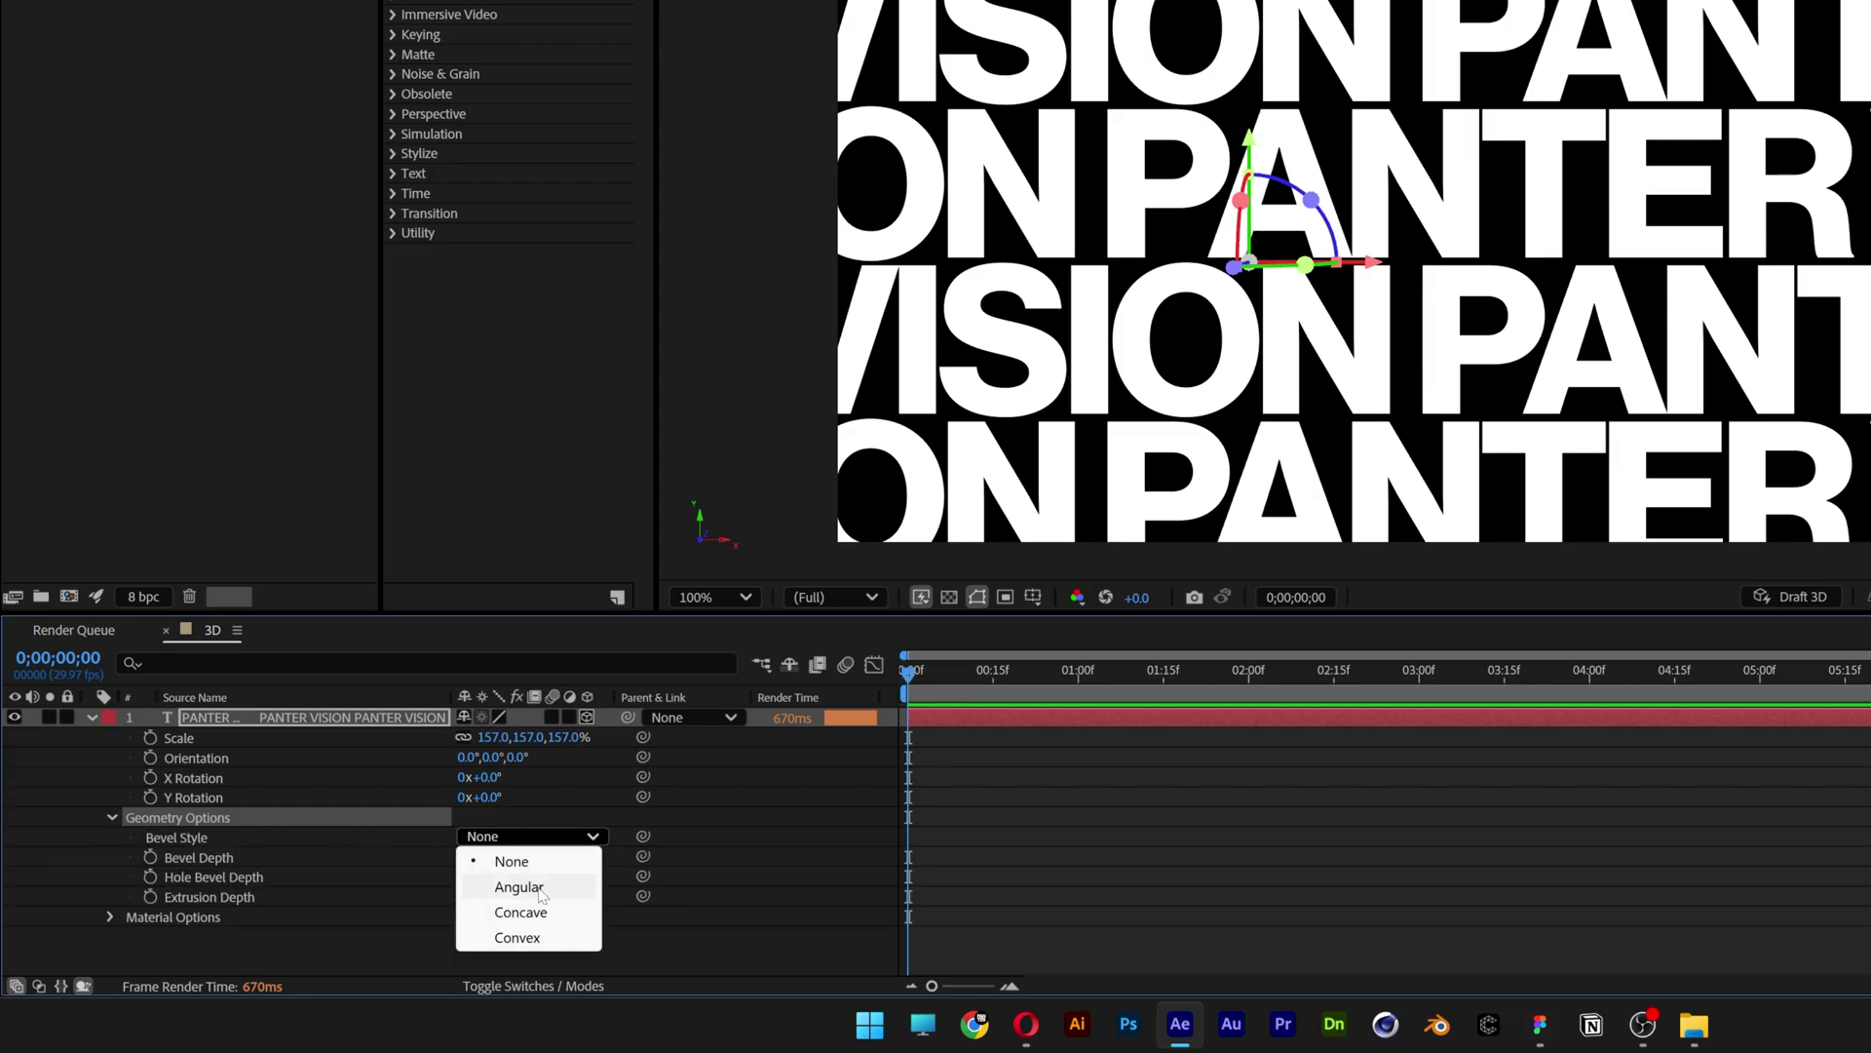
click(548, 890)
click(468, 856)
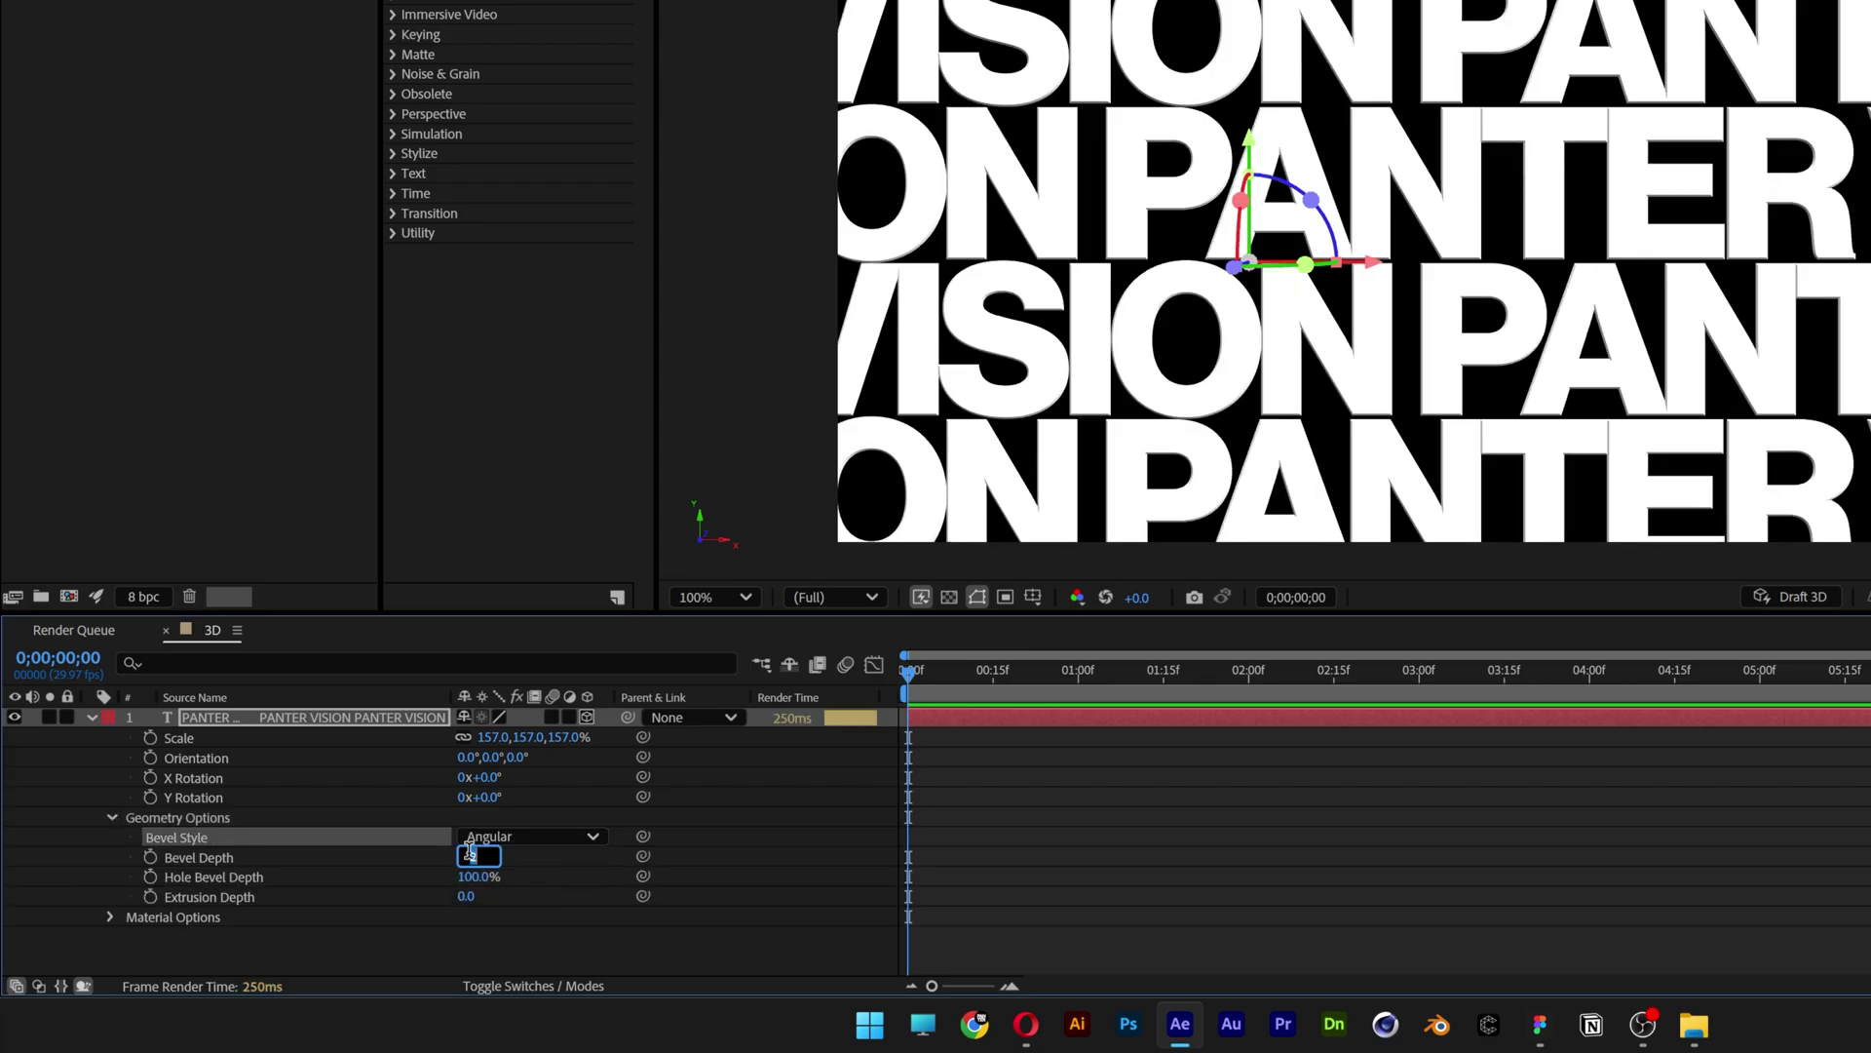
text(1.5)
key(Return)
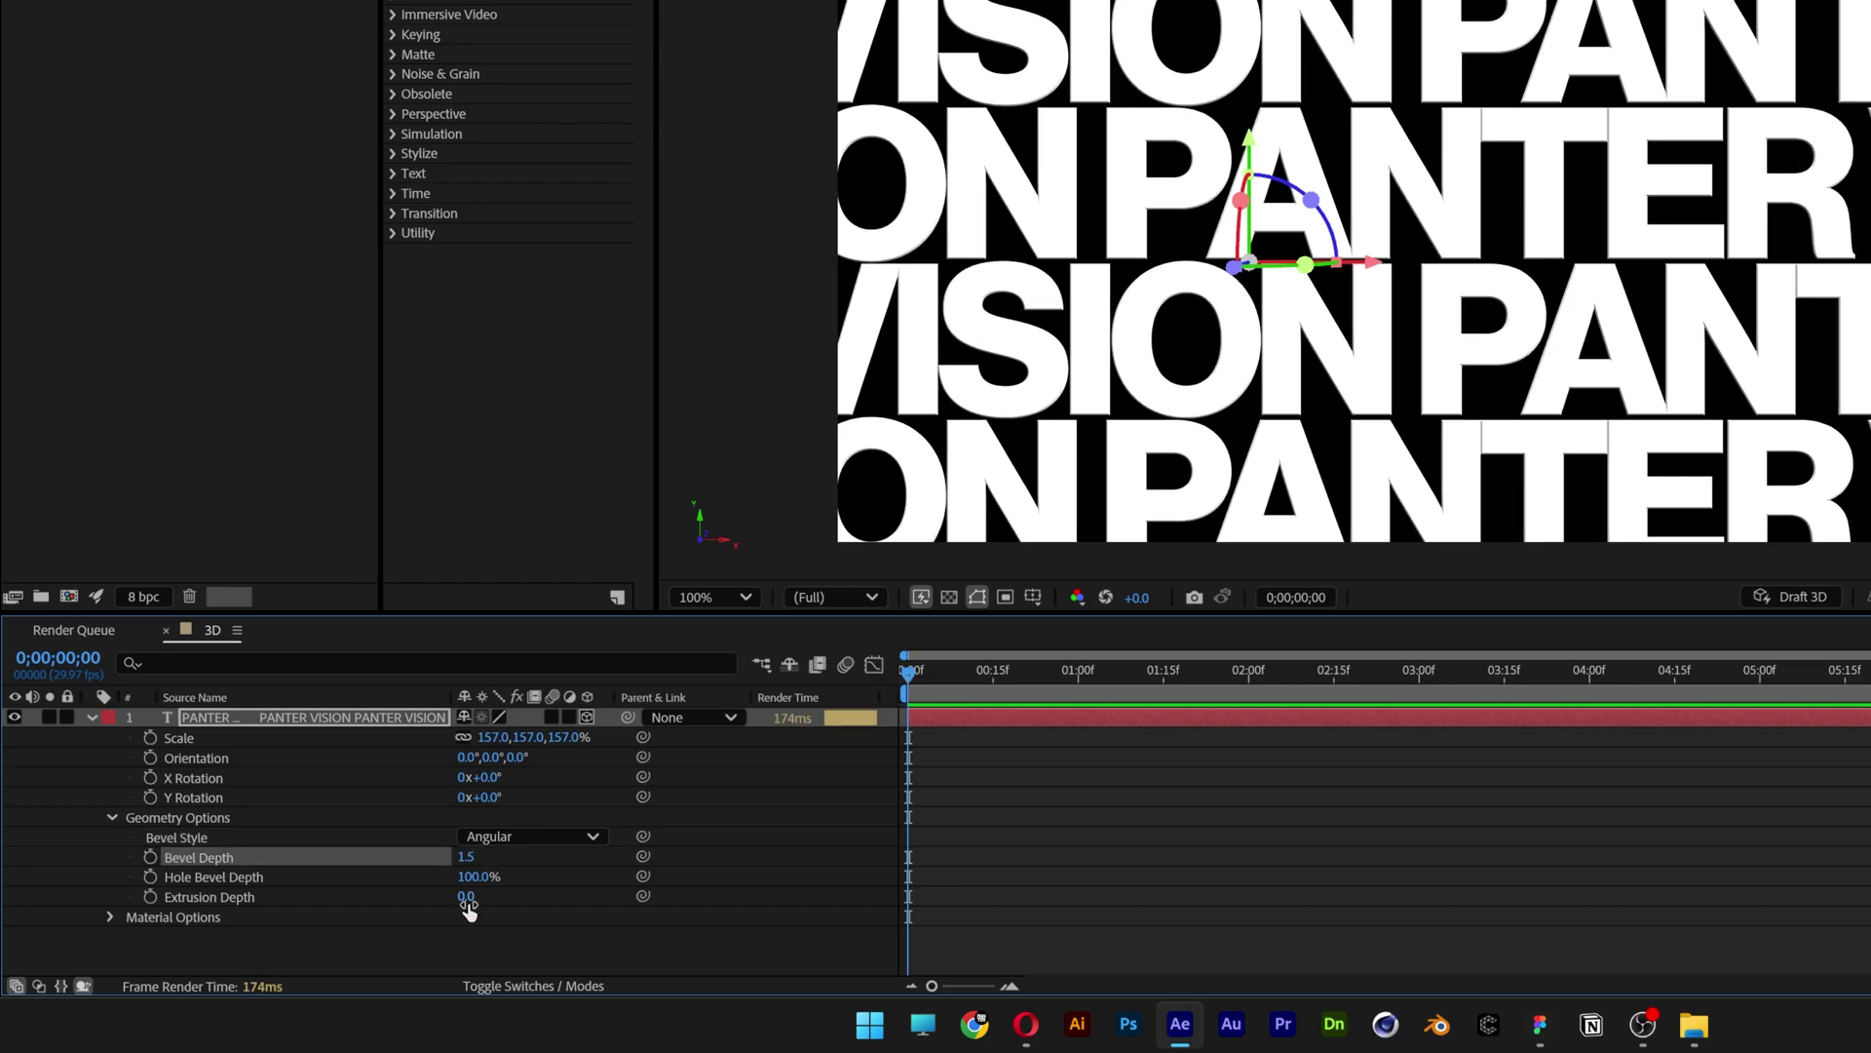
click(468, 897)
text(1)
key(Return)
In Material Options, raise Specular Shininess from 5% to 100% and turn Casts Shadows On.
click(184, 920)
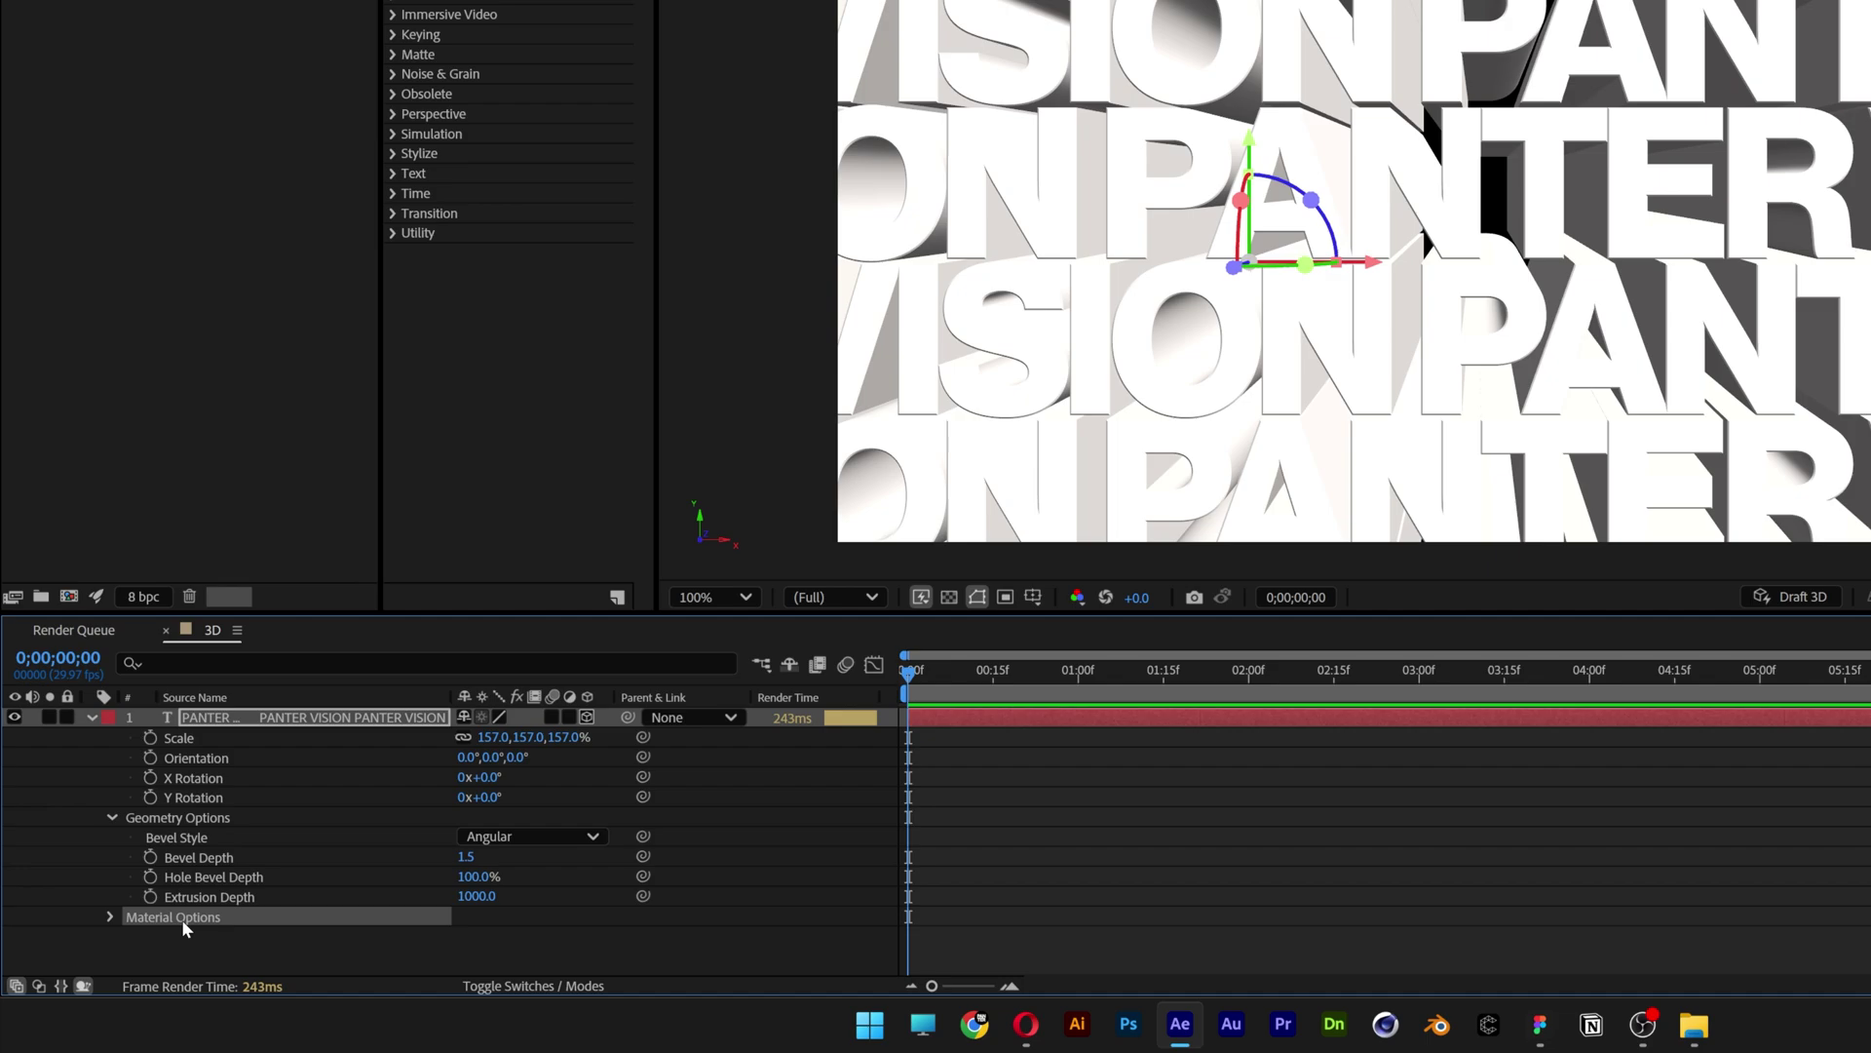
click(108, 916)
scroll(295, 918, down, 2)
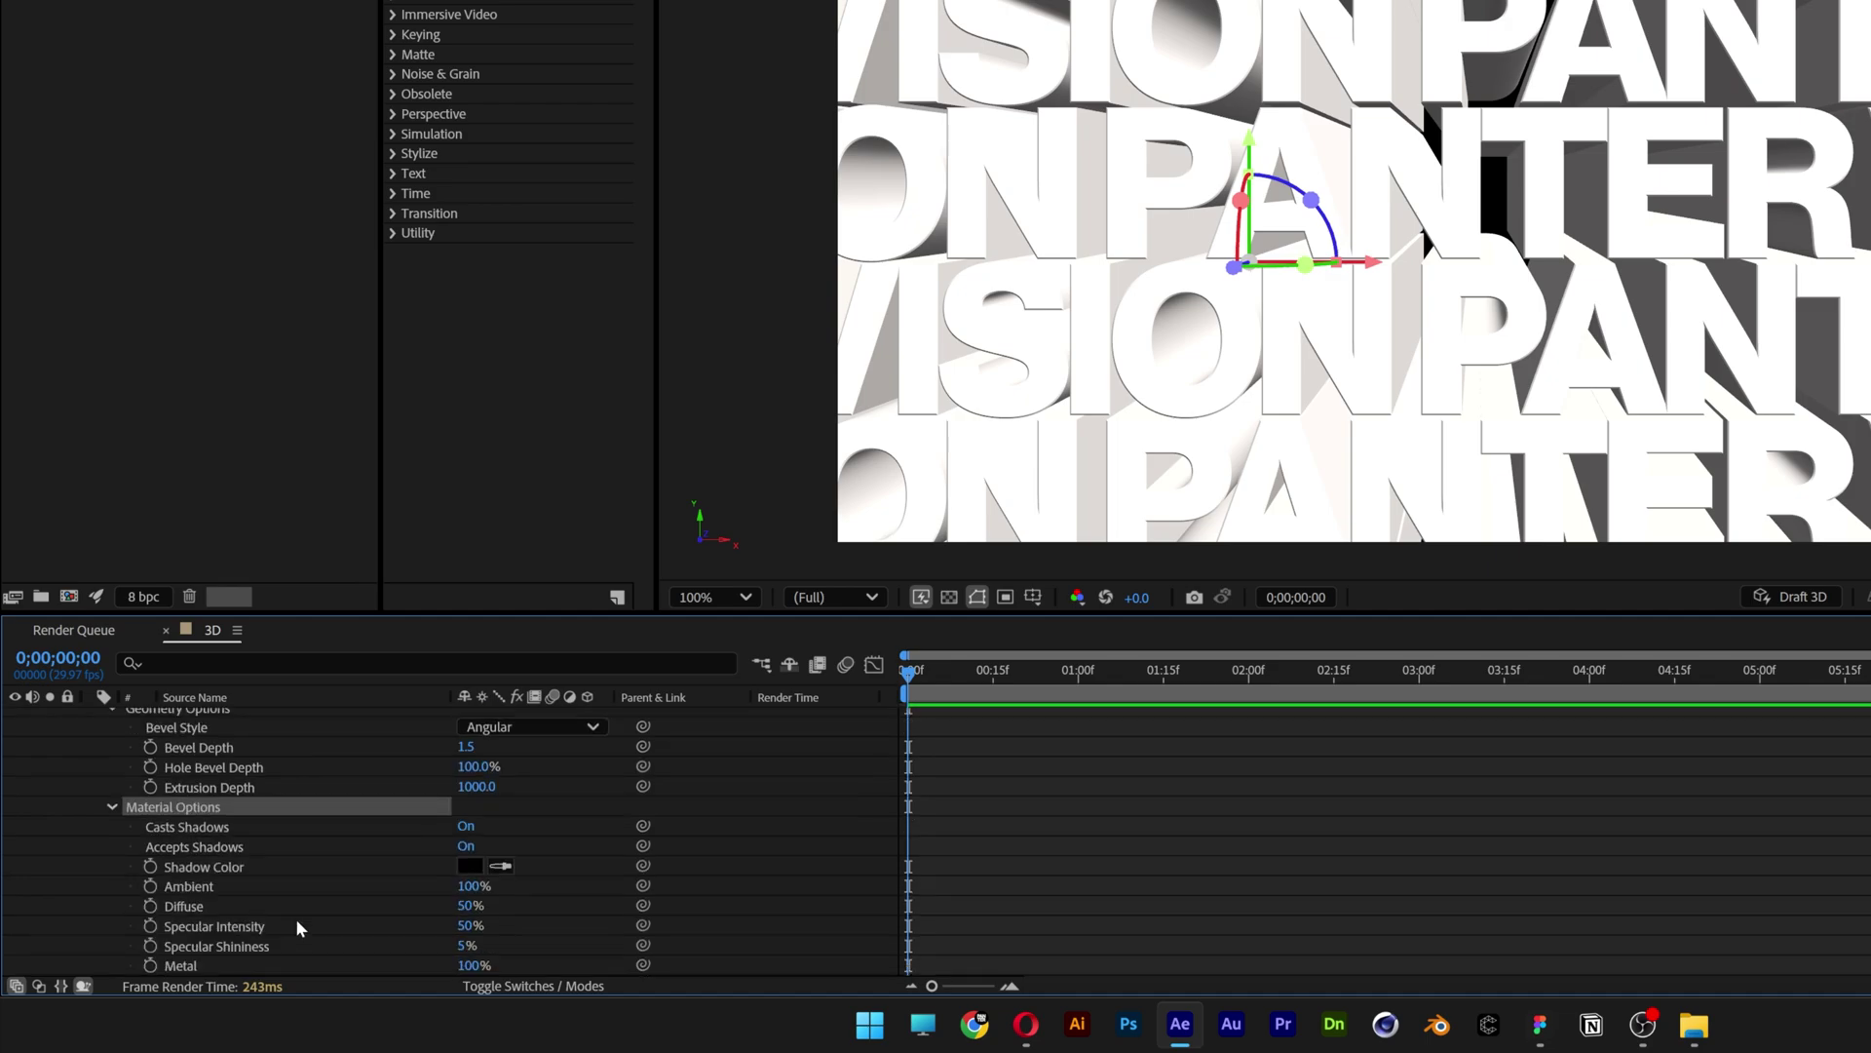
click(358, 965)
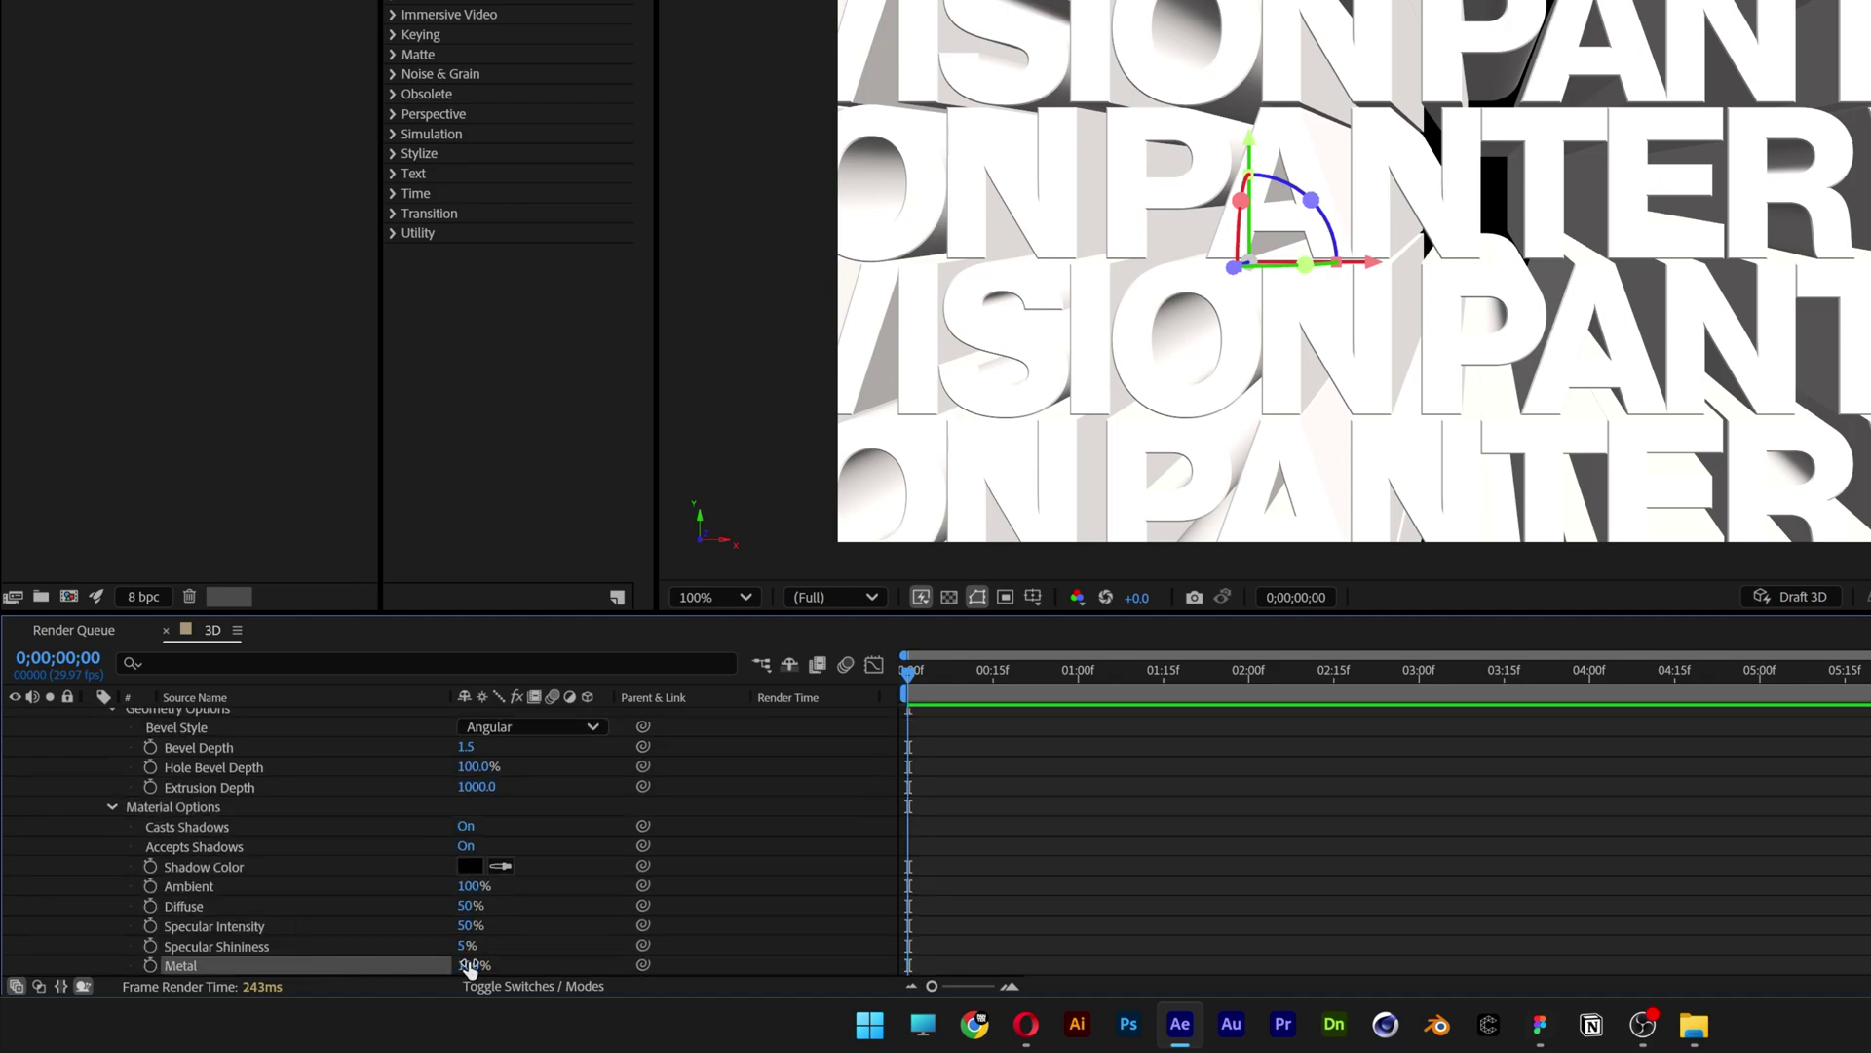
click(296, 949)
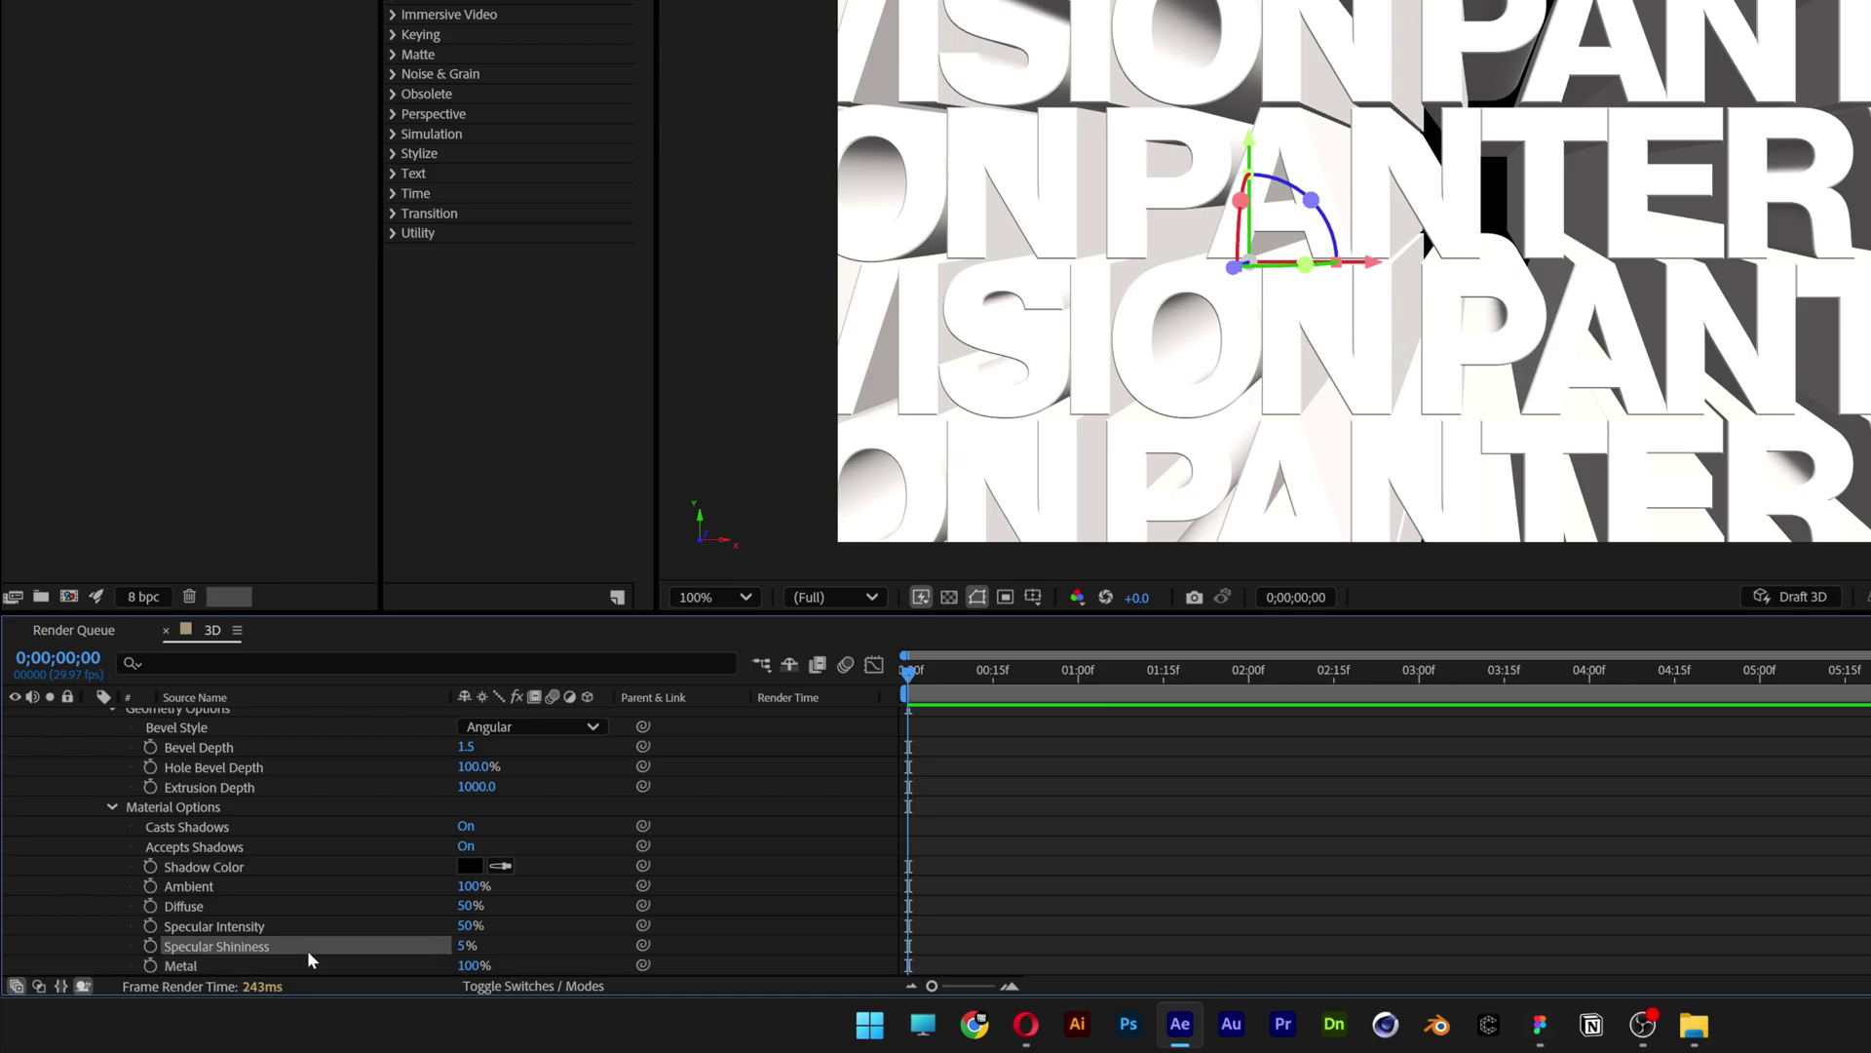
drag(458, 946, 694, 937)
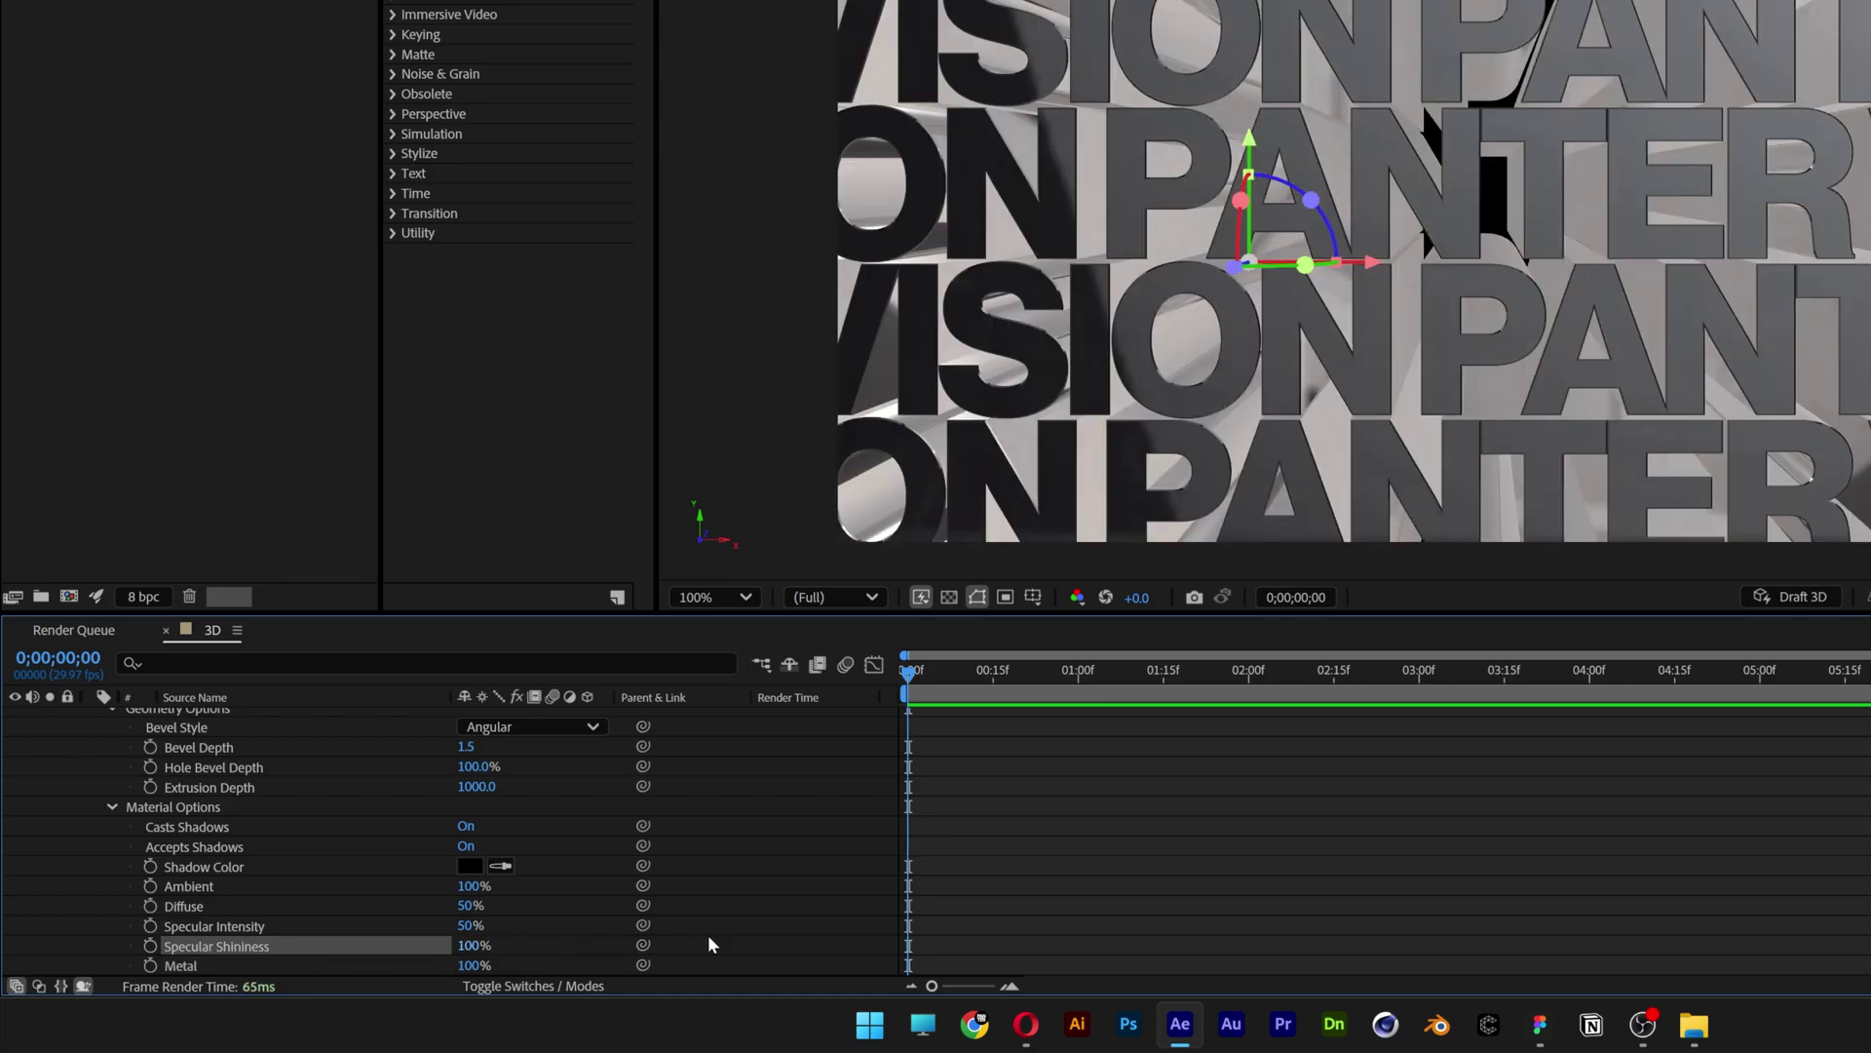
click(189, 826)
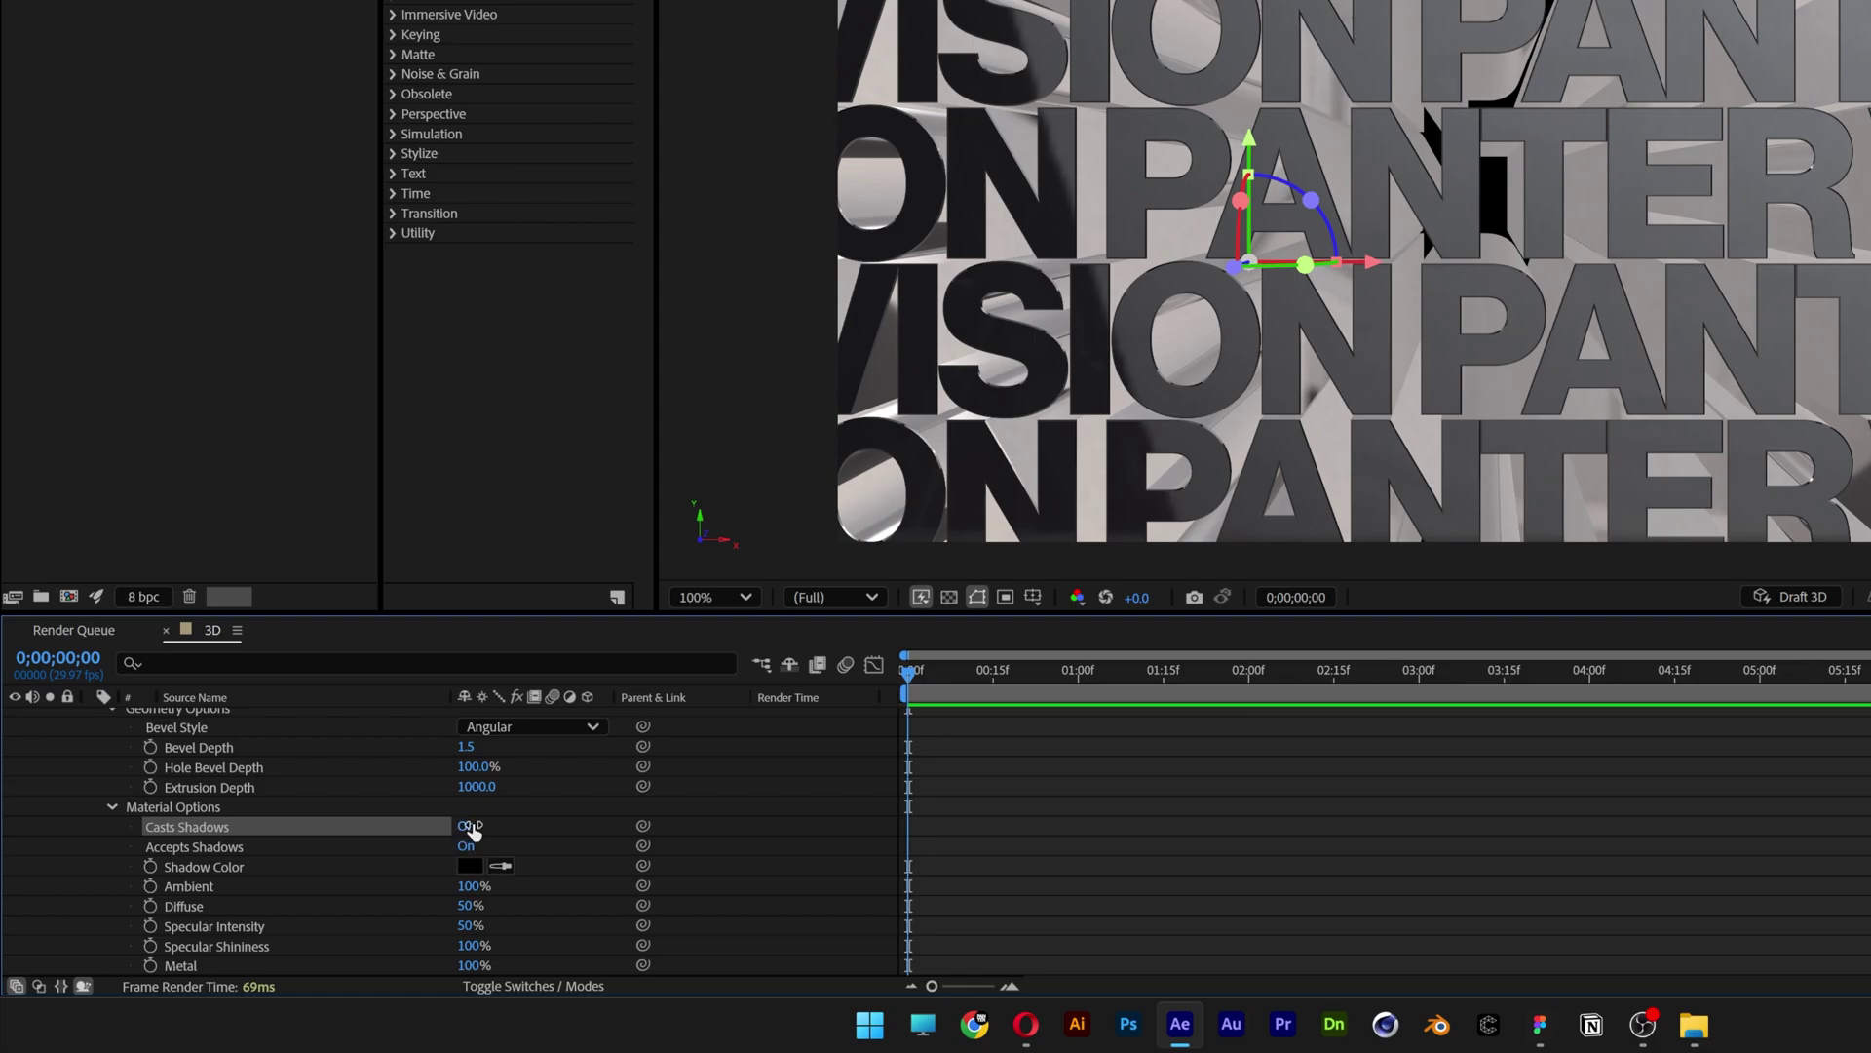
click(469, 826)
scroll(411, 867, up, 3)
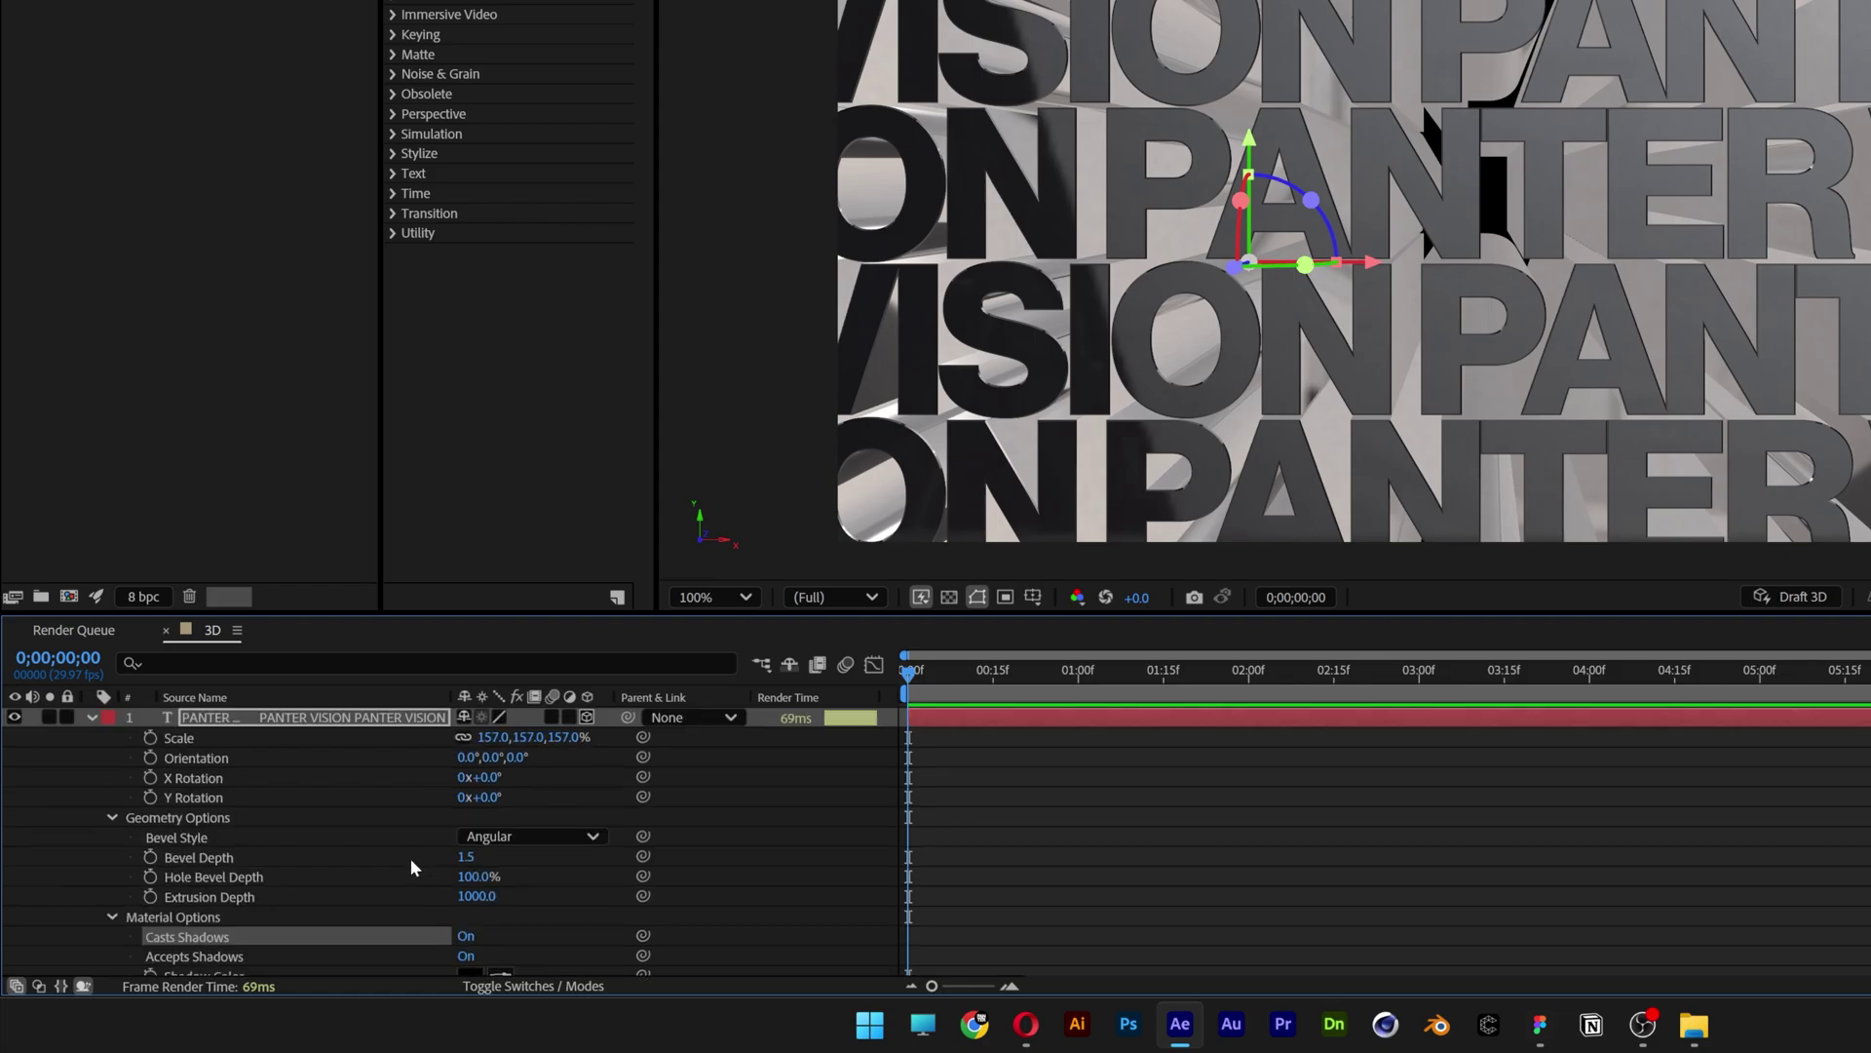
Enable per-character 3D on the PANTER VISION text layer.
click(92, 717)
click(91, 717)
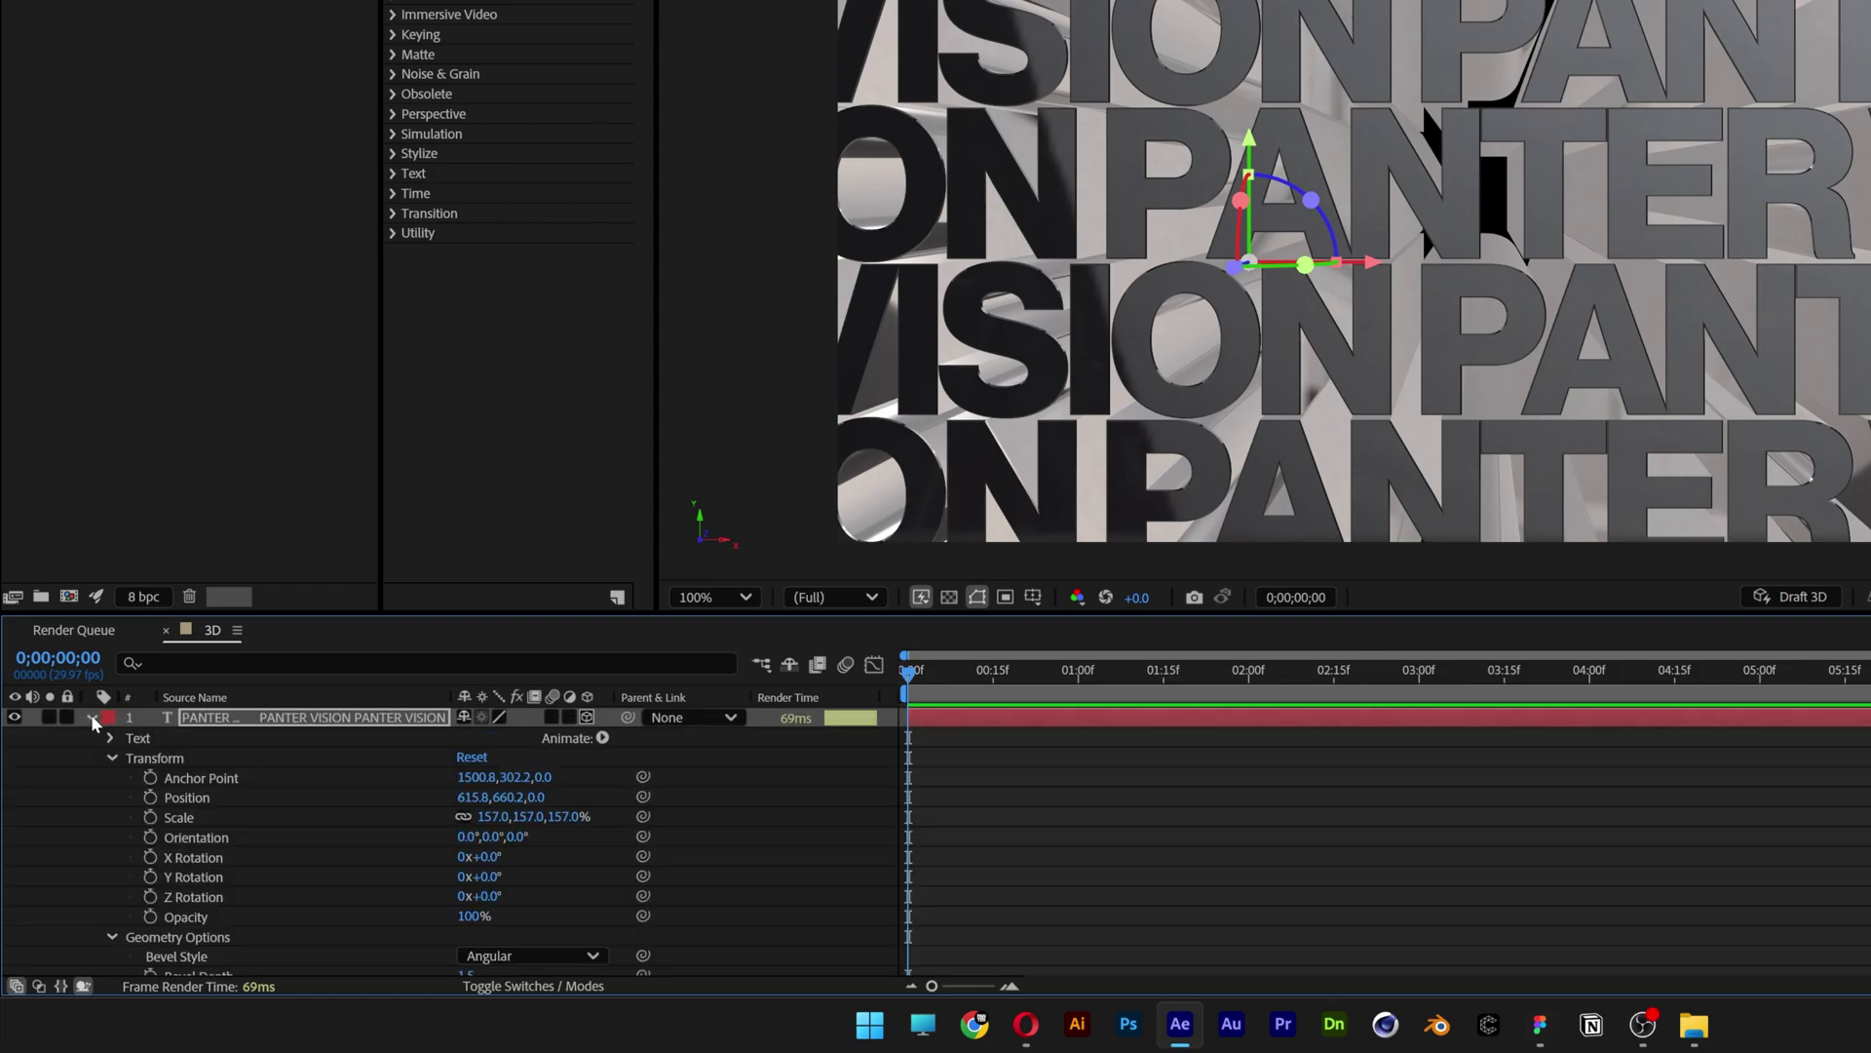
click(602, 738)
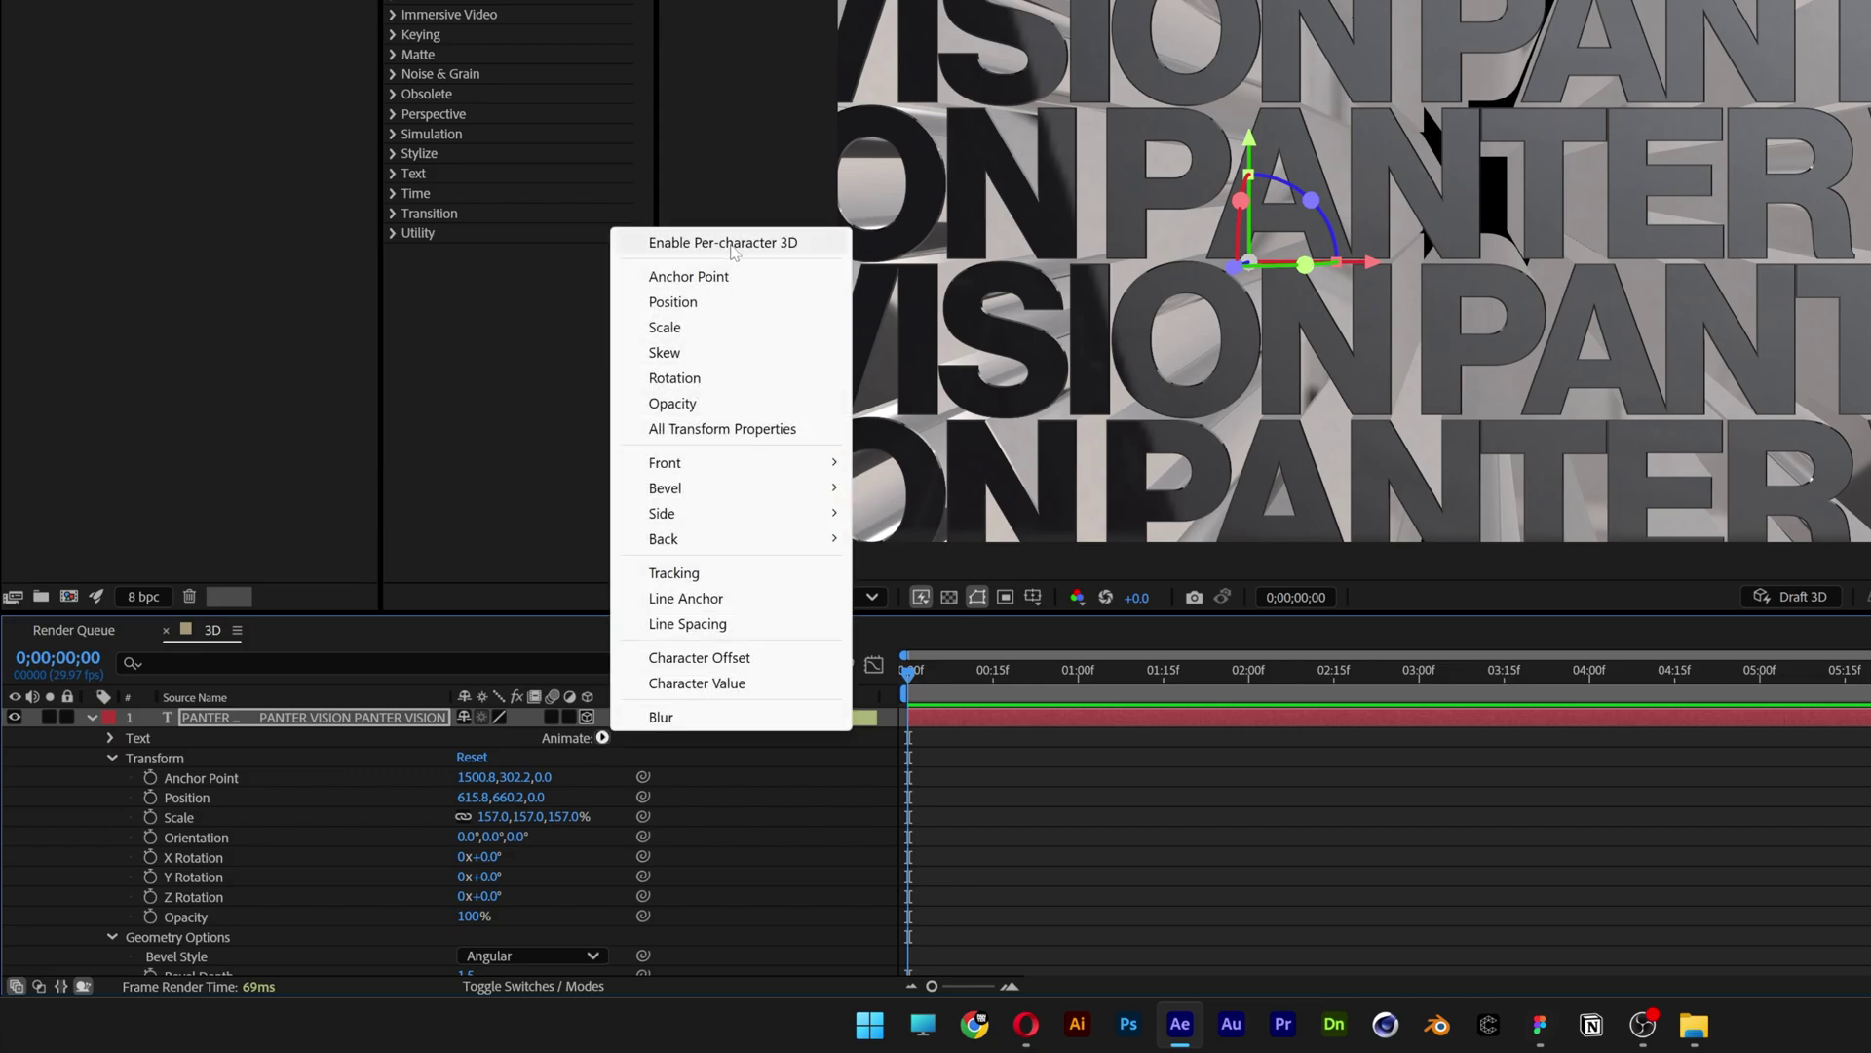
click(803, 251)
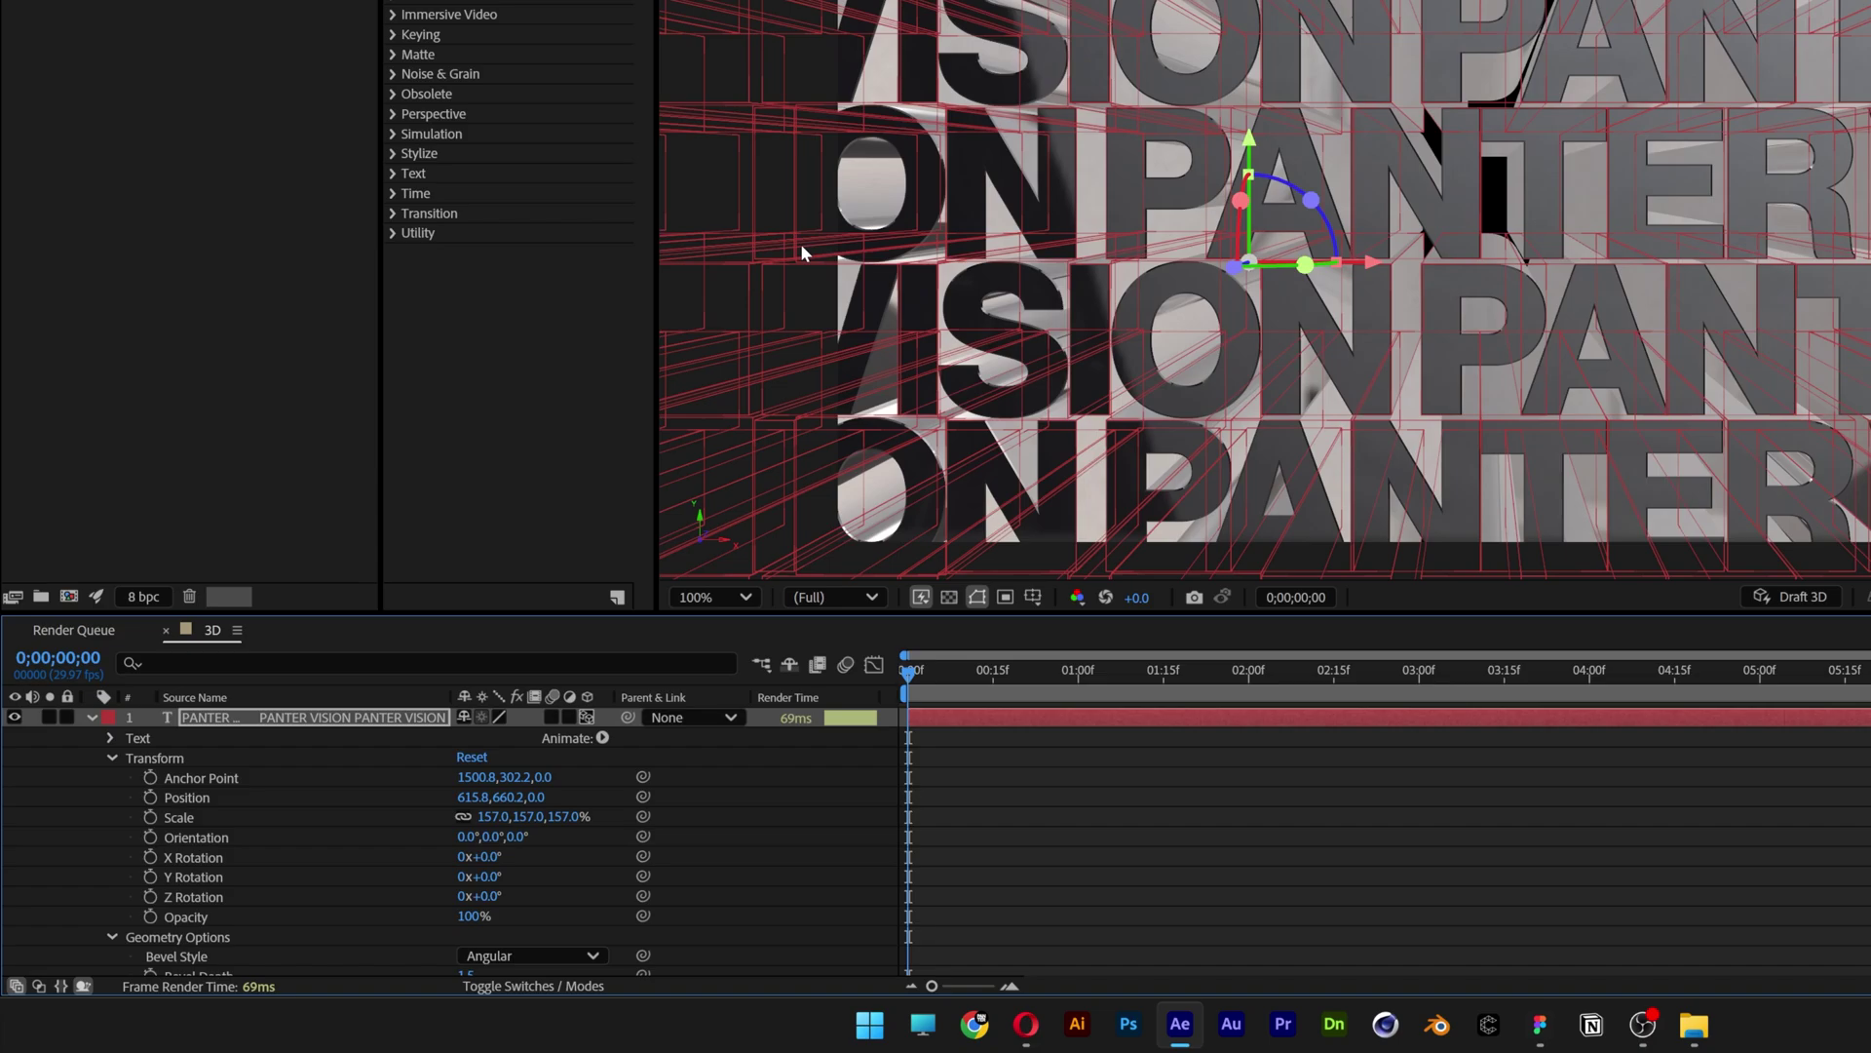
Add an All Transform Properties animator and set Range Selector 1 Start to 50%.
click(609, 738)
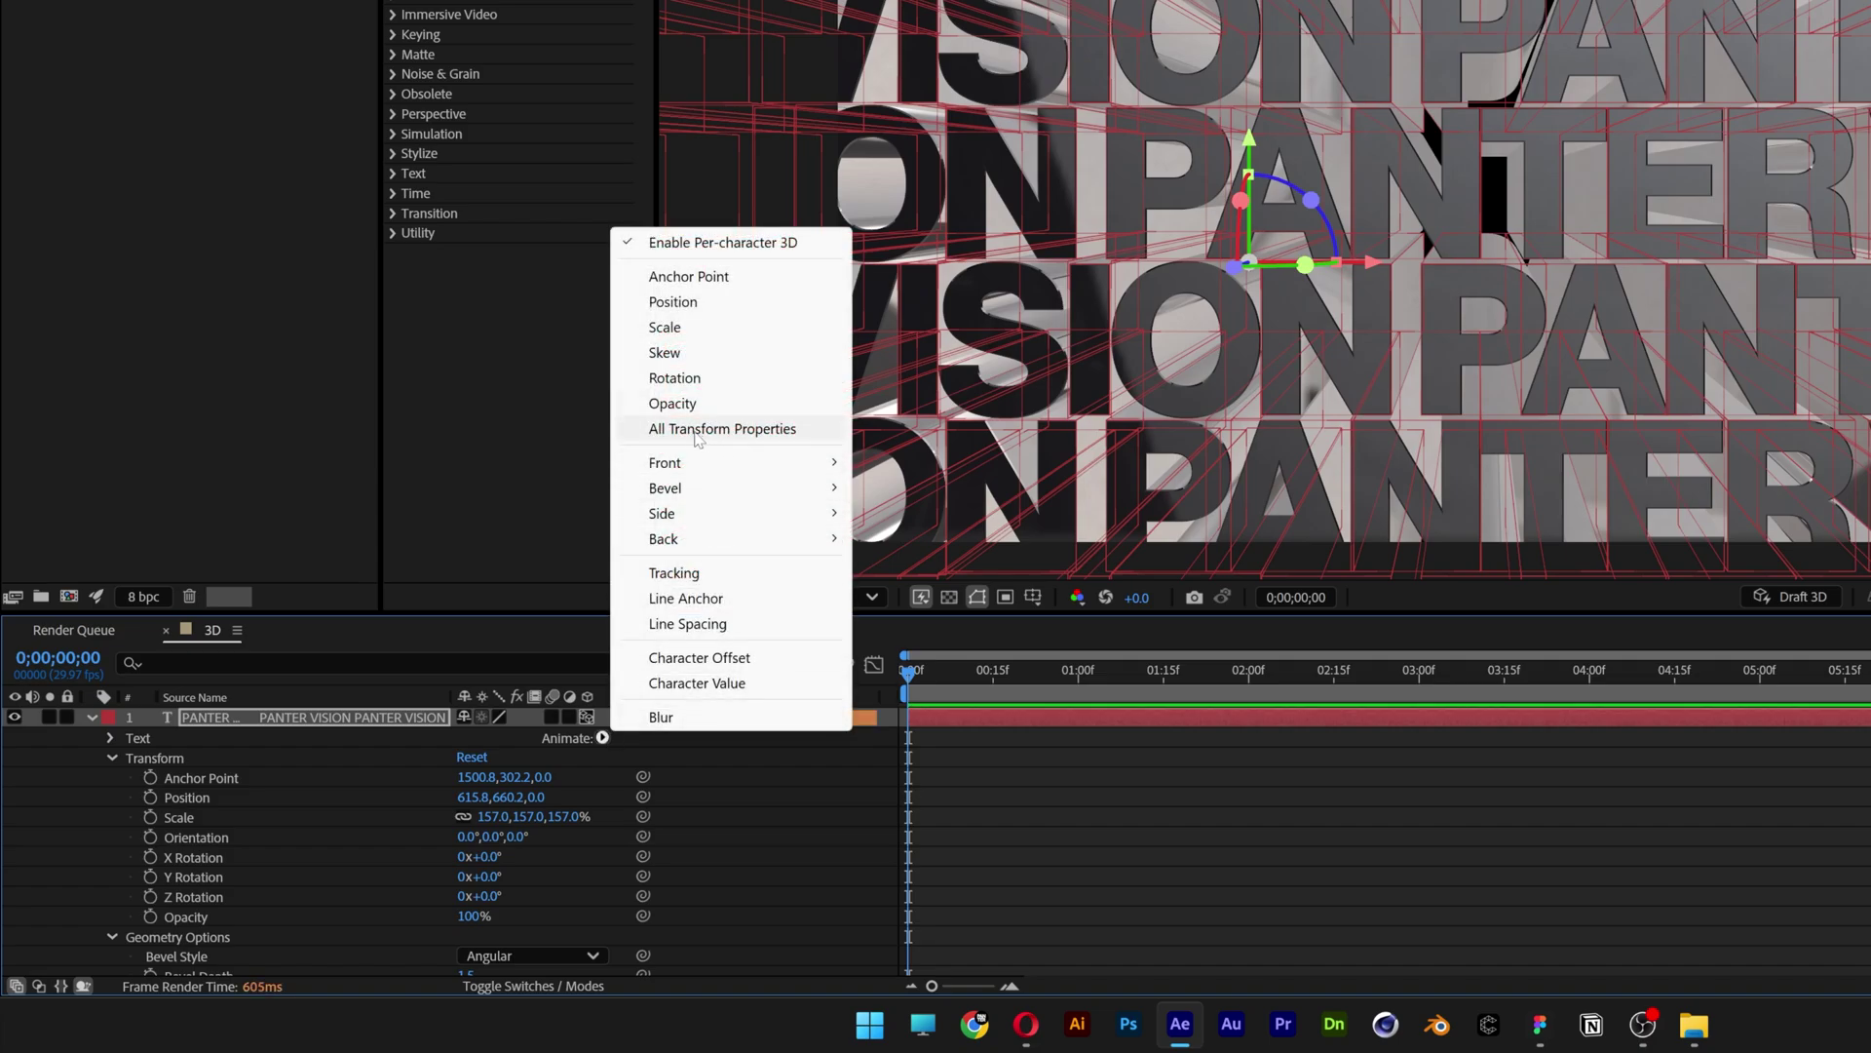
click(793, 434)
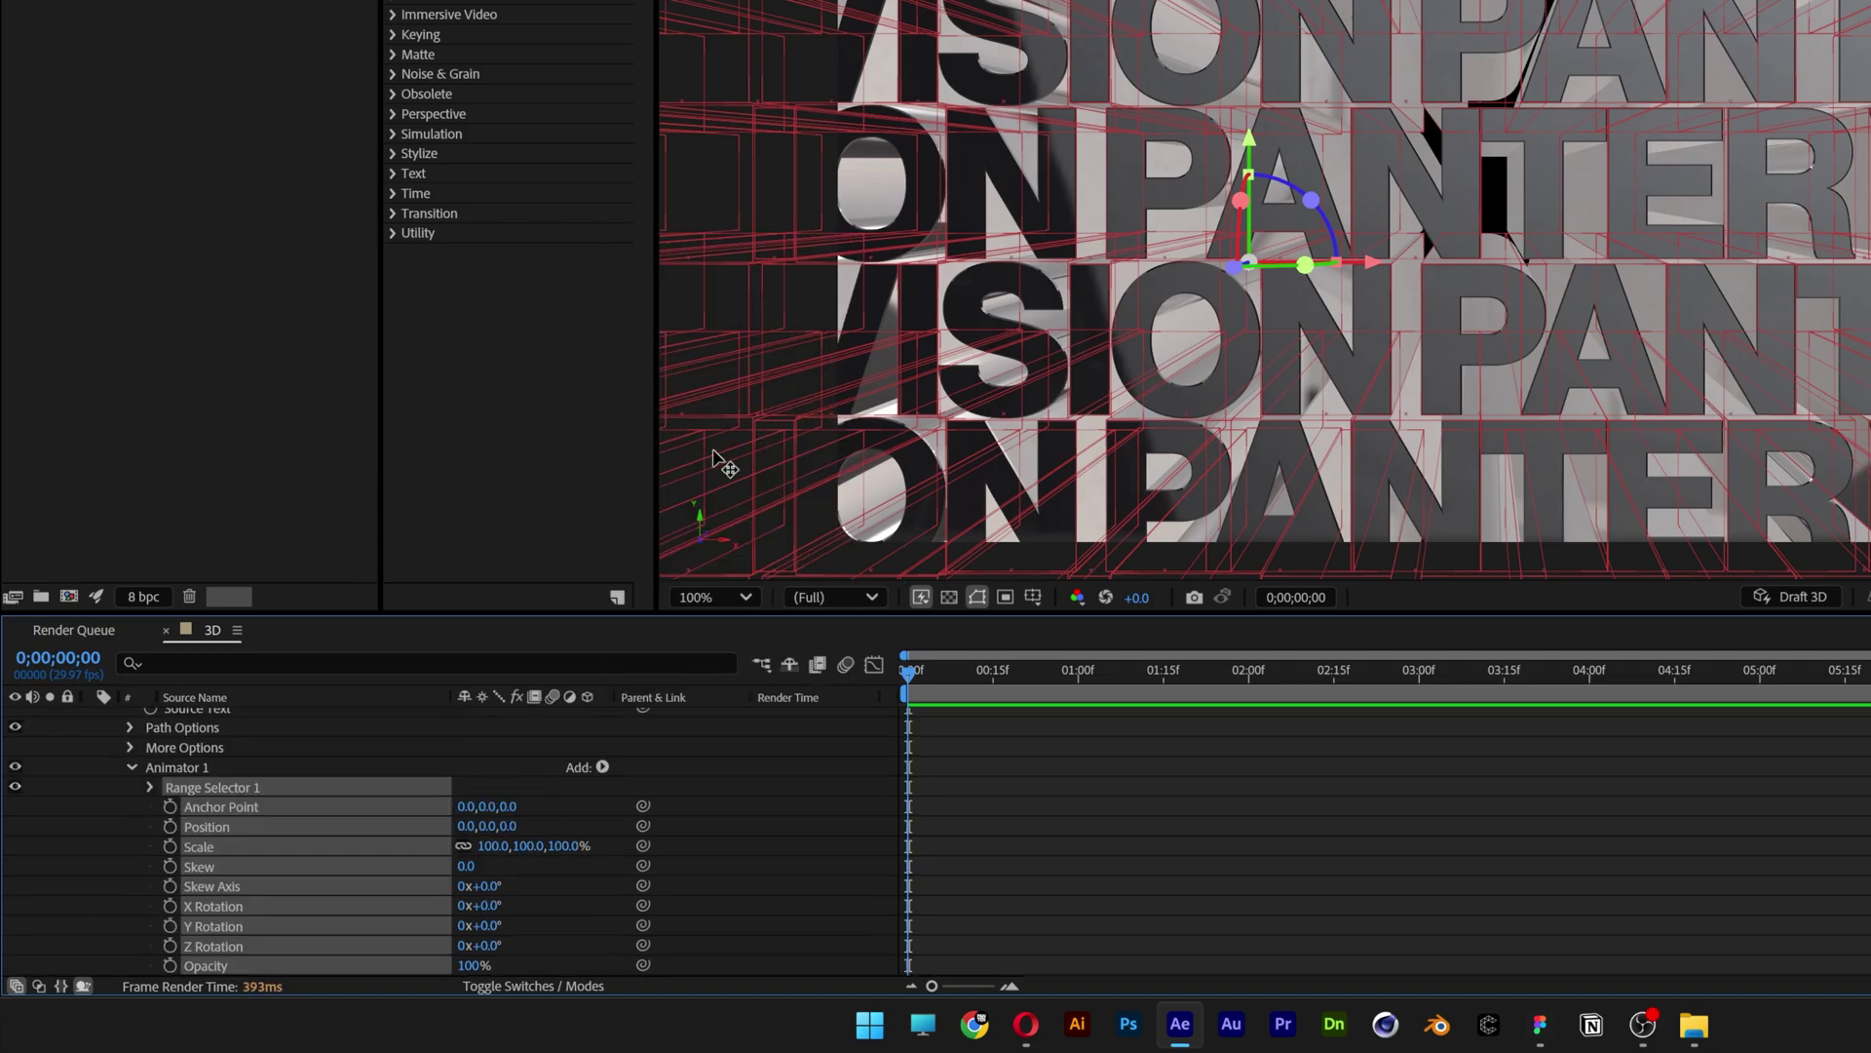
click(148, 788)
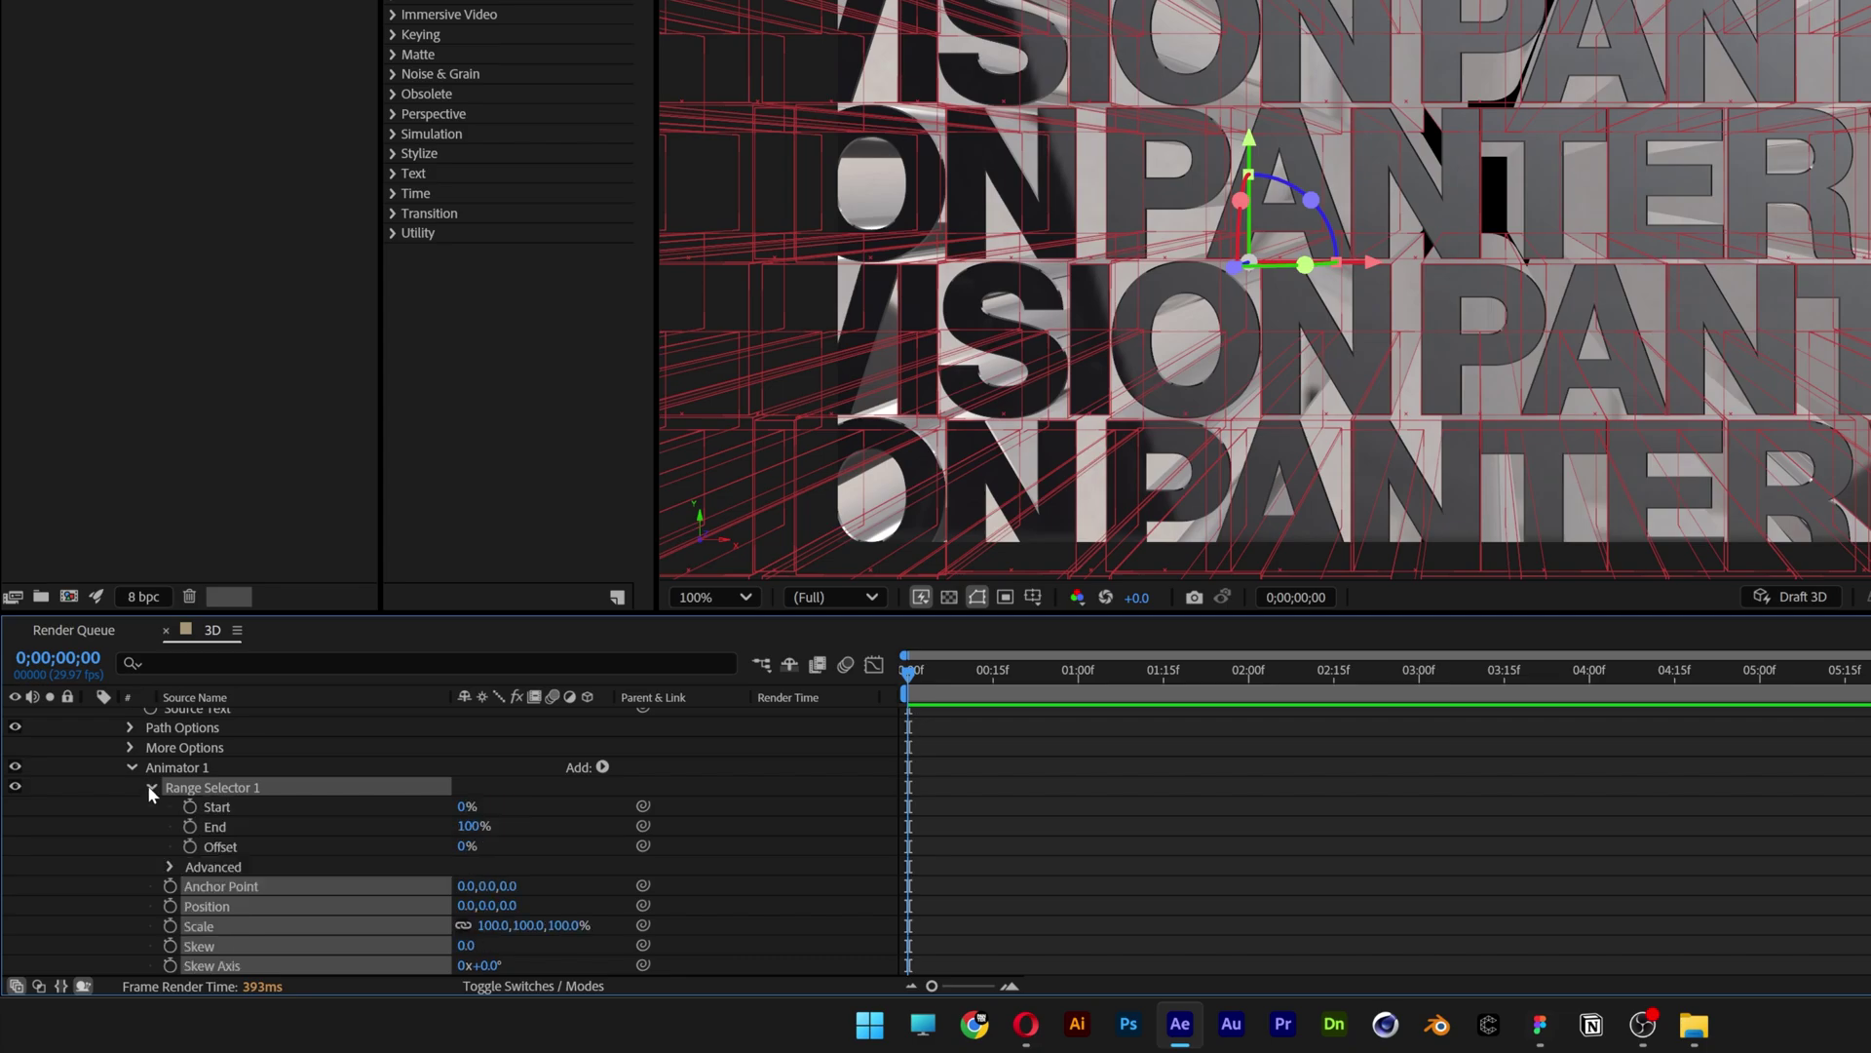
click(238, 805)
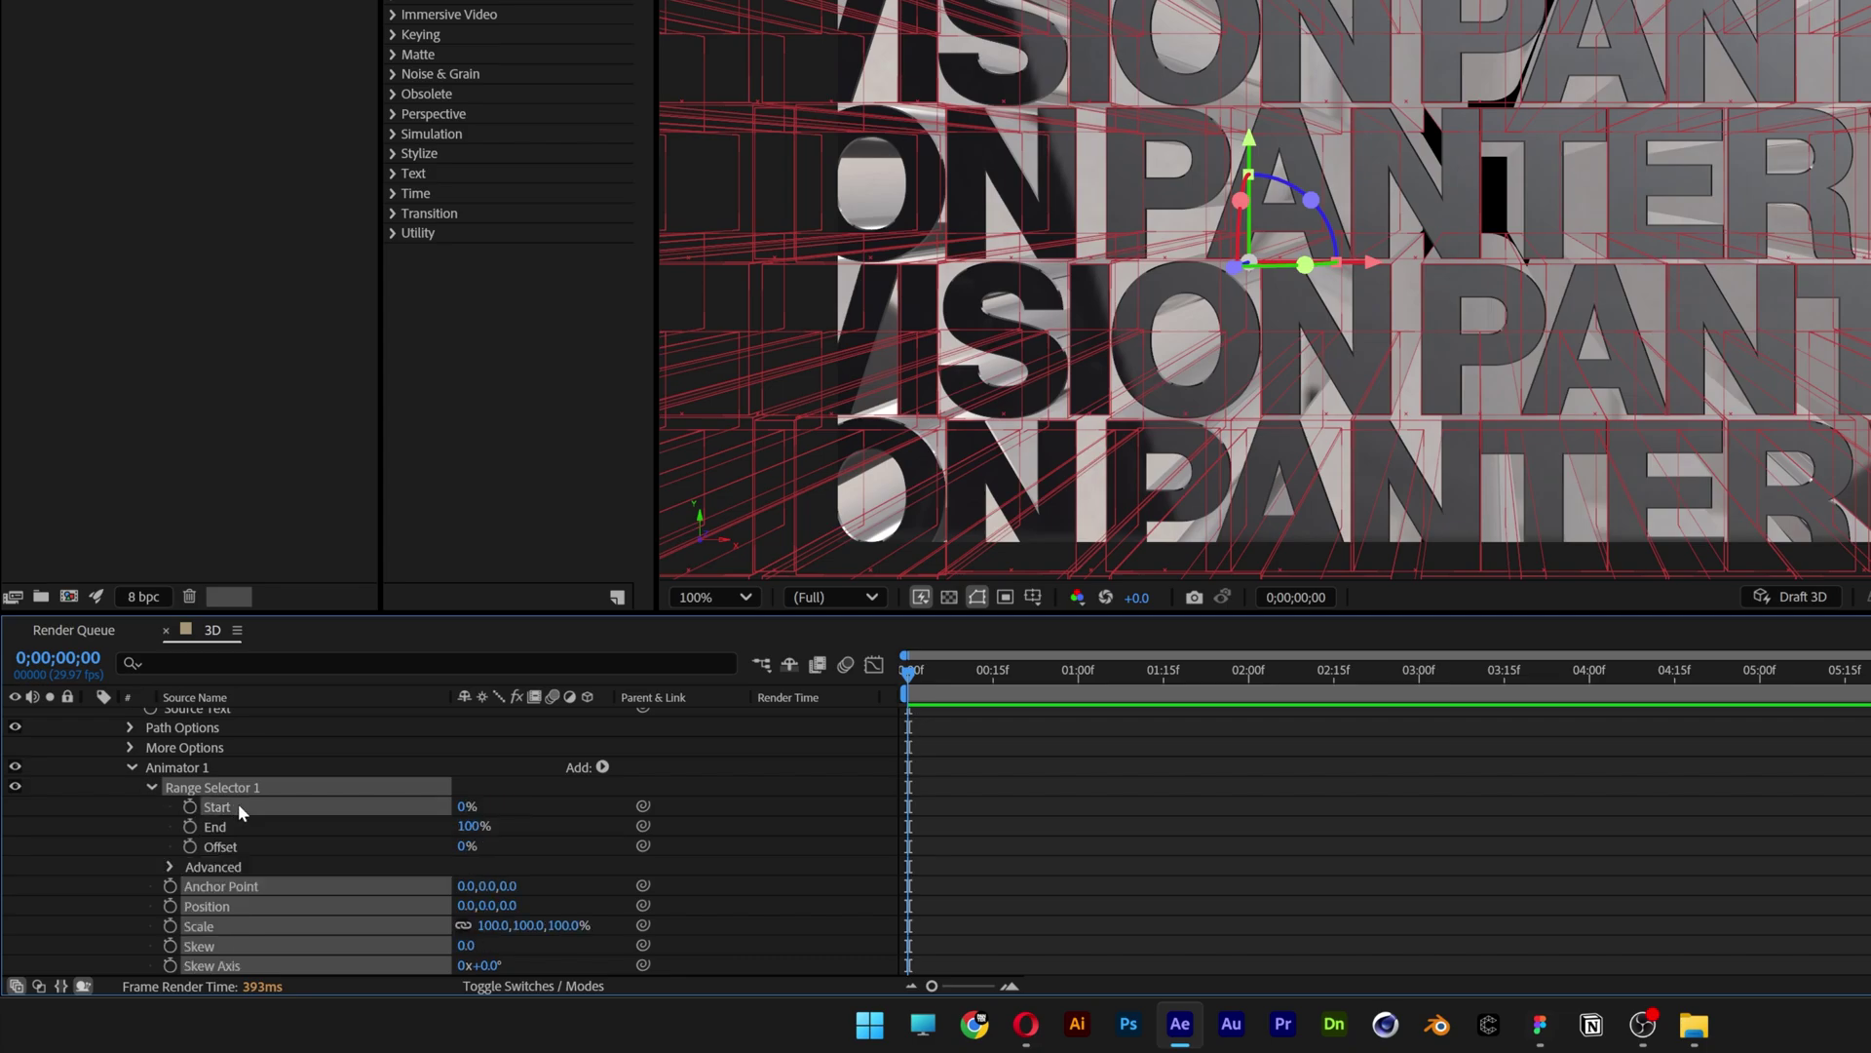
click(462, 807)
text(100)
key(Return)
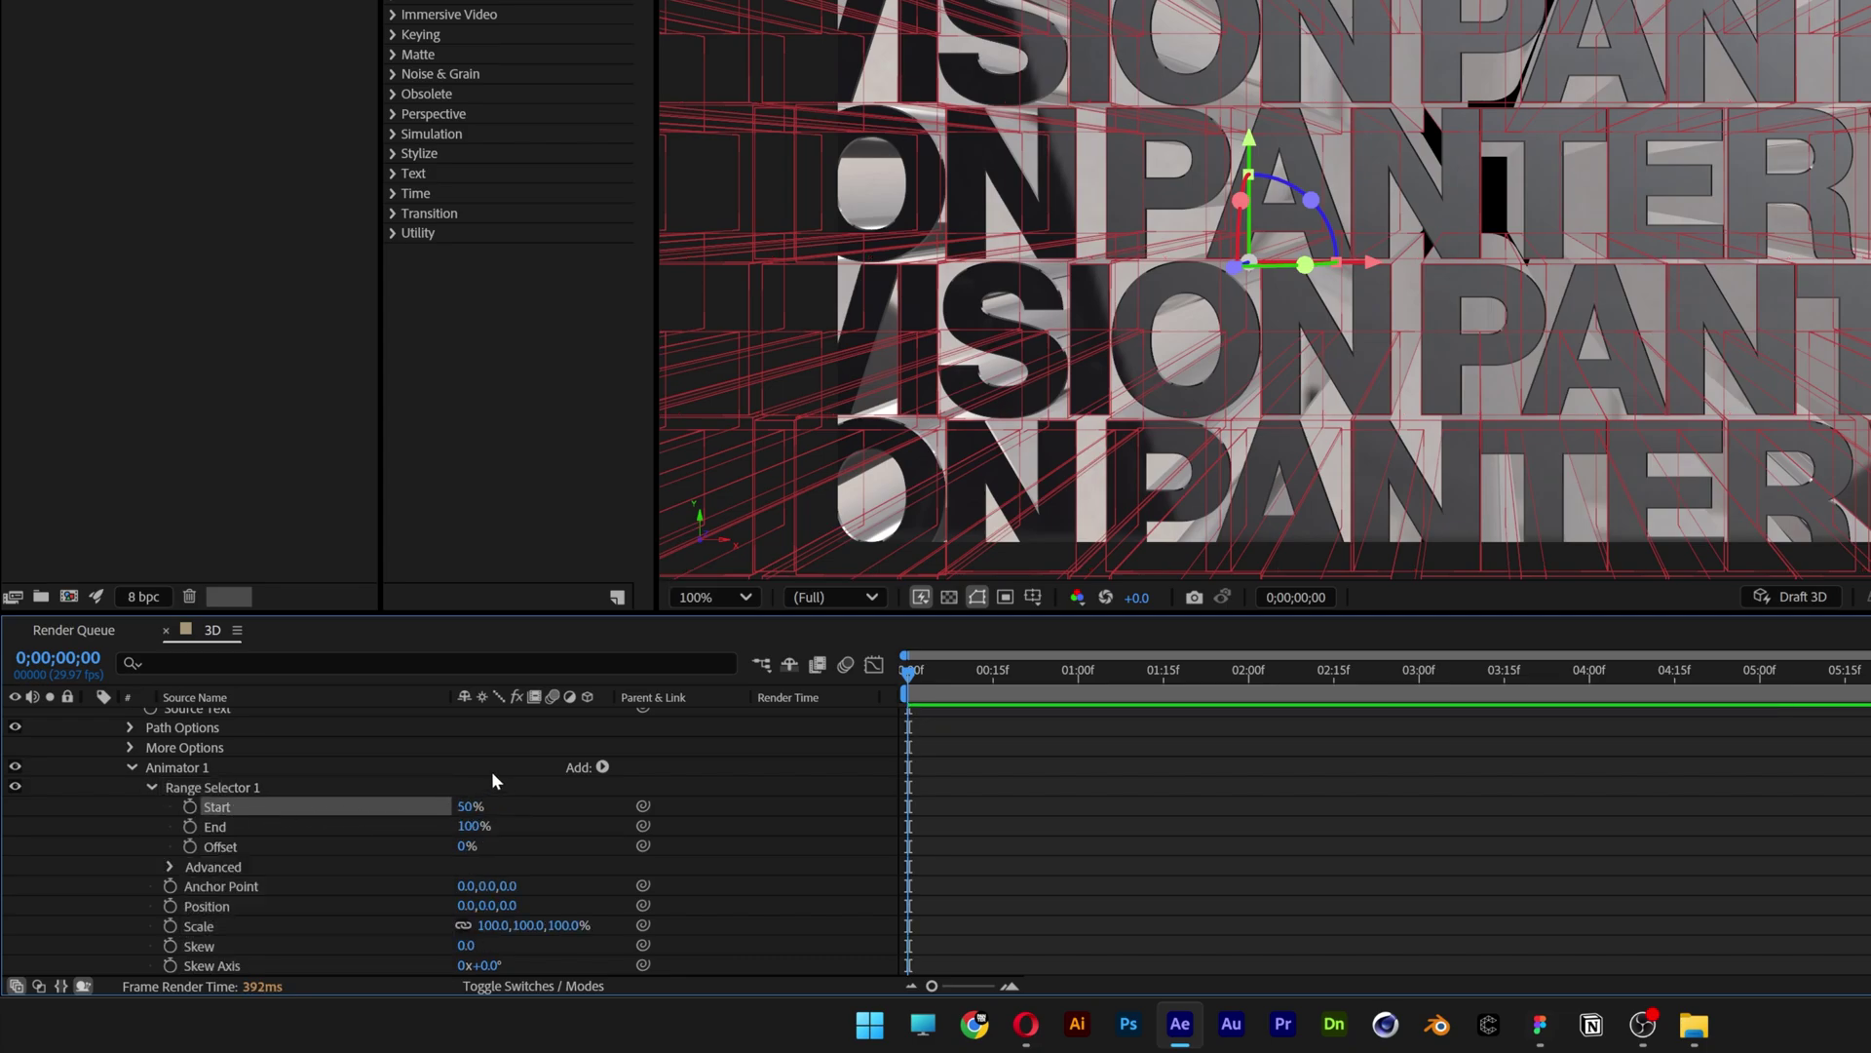
click(604, 769)
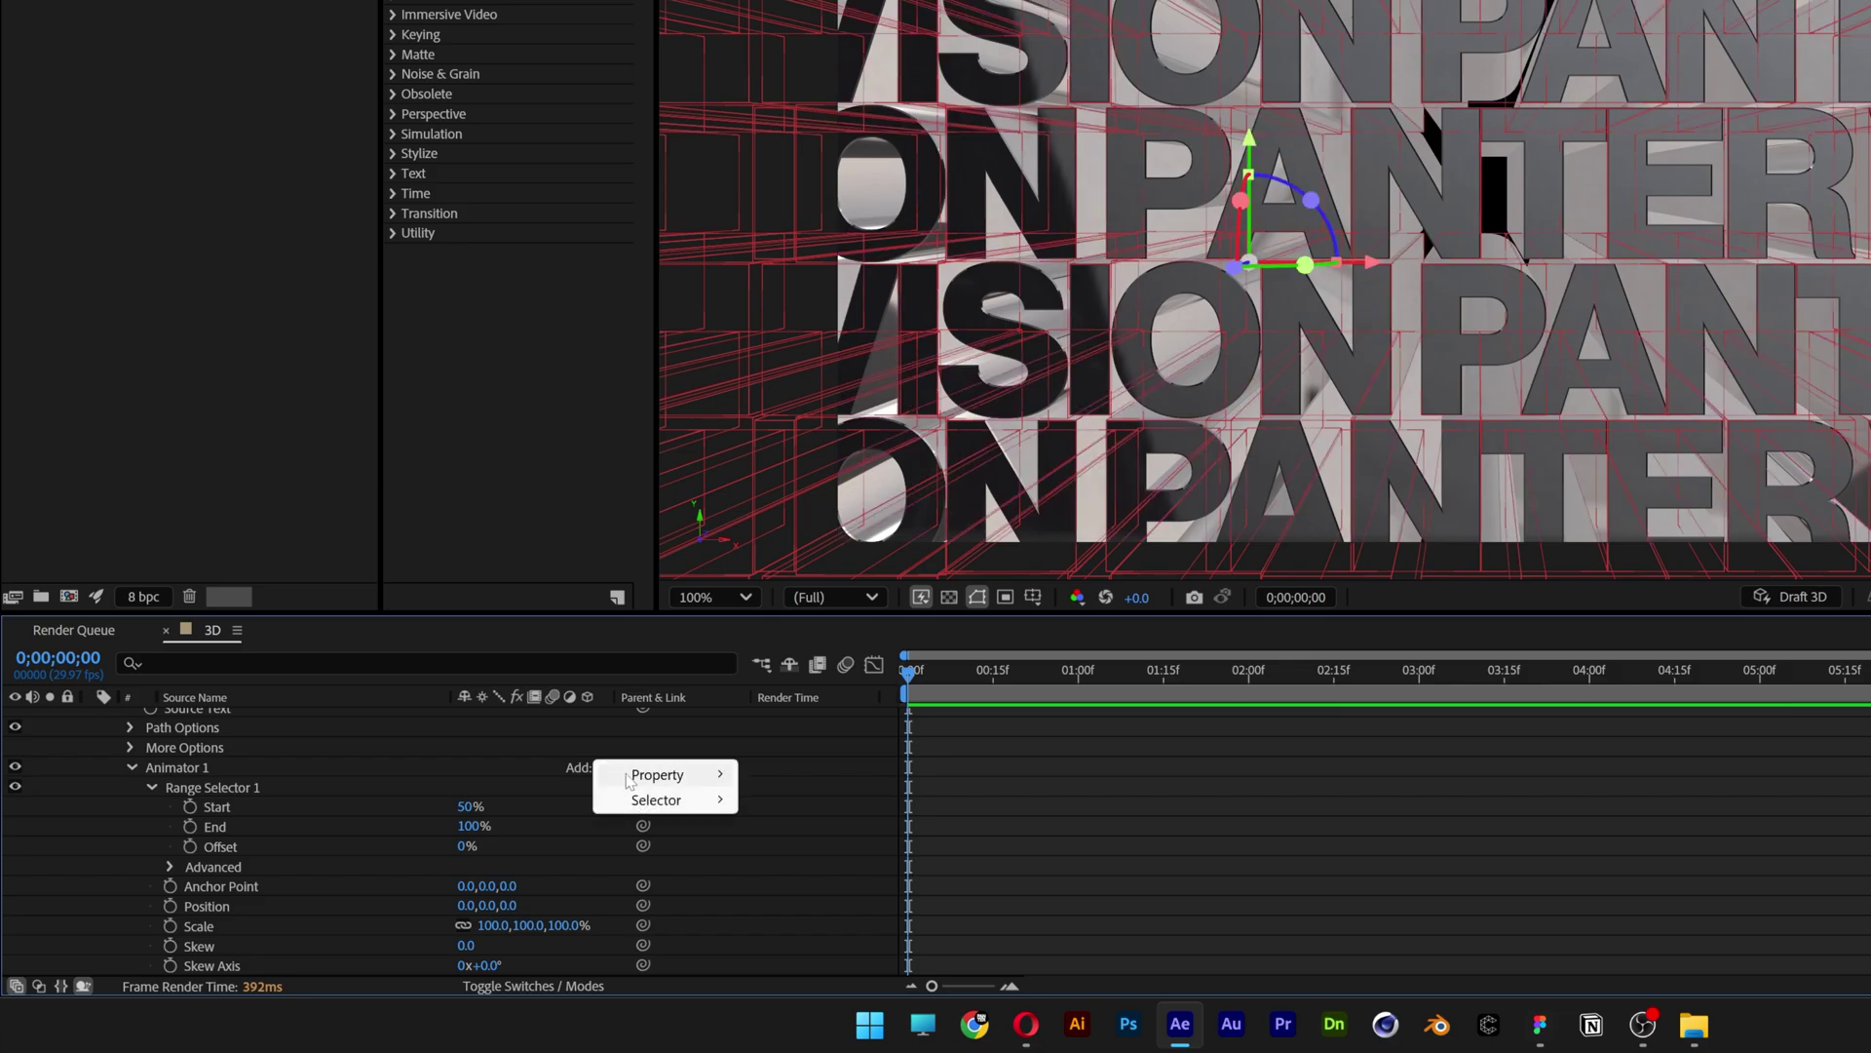
mouse_move(687, 801)
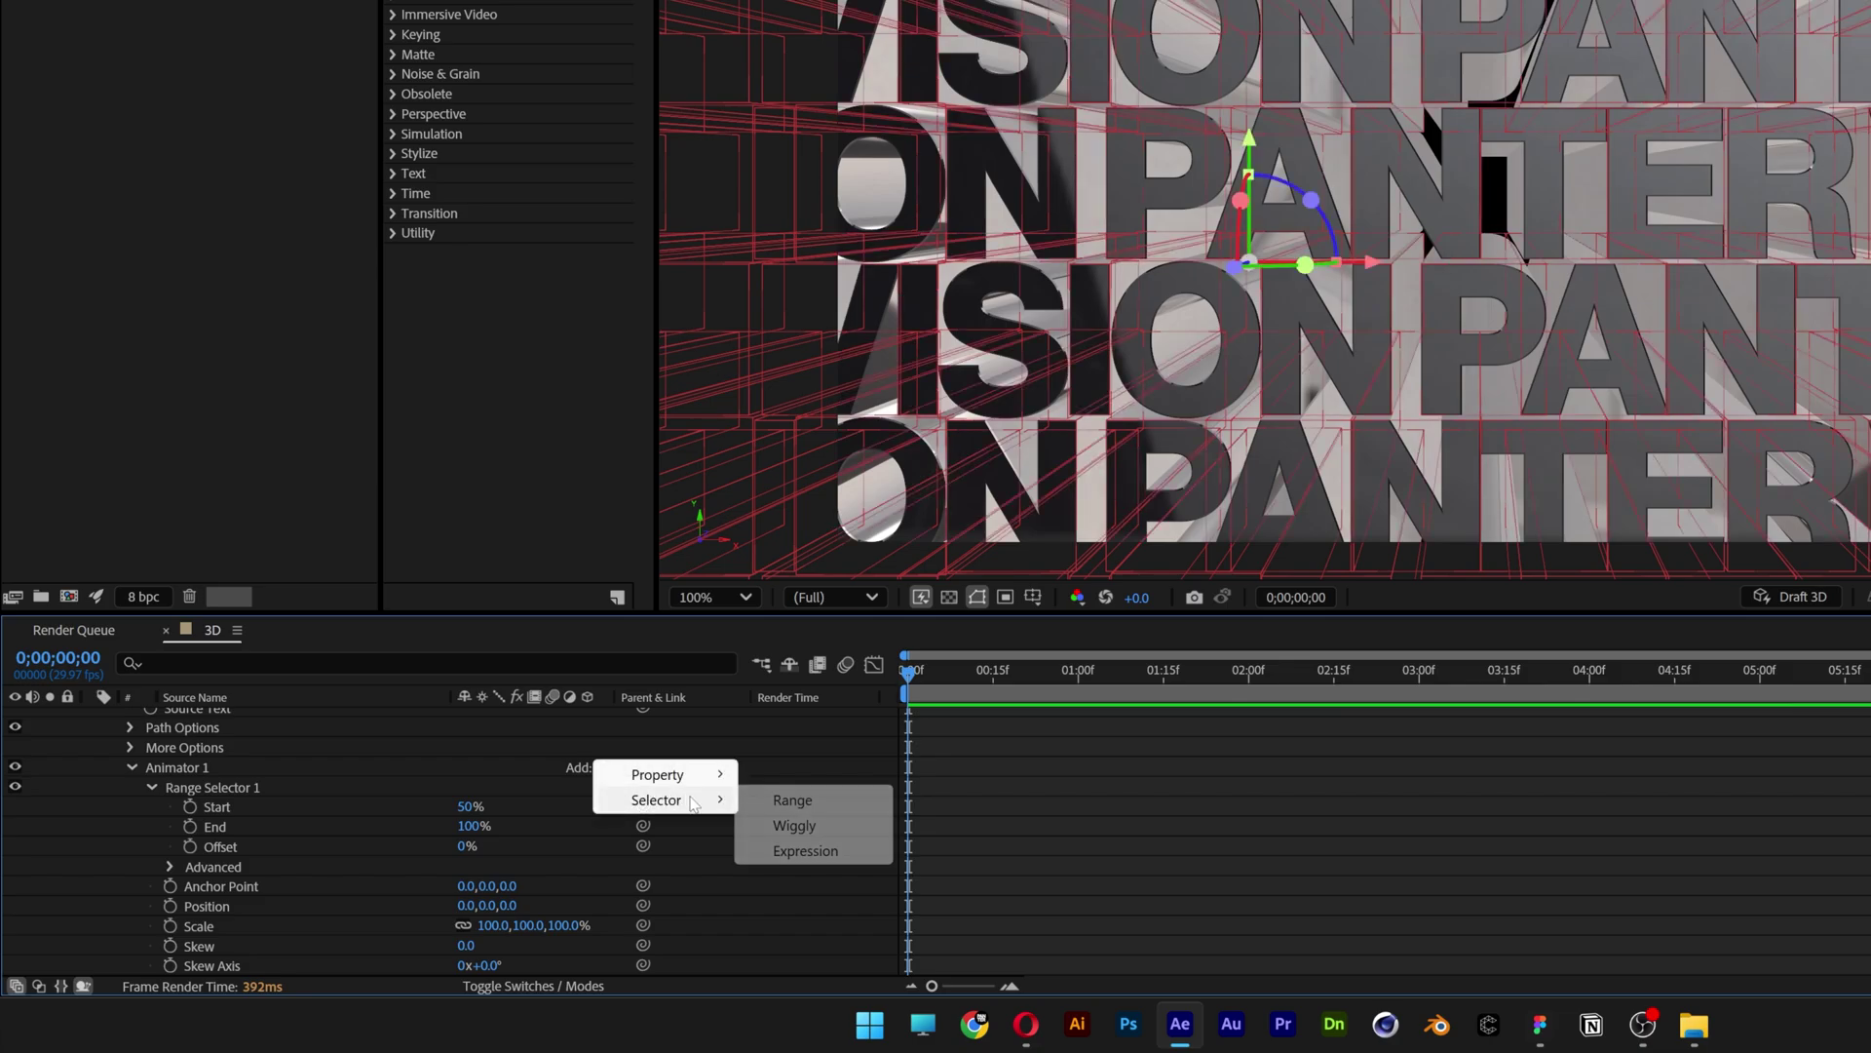
Add a Wiggly Selector to Animator 1 with Mode Min and 0.5 wiggles/second.
click(820, 822)
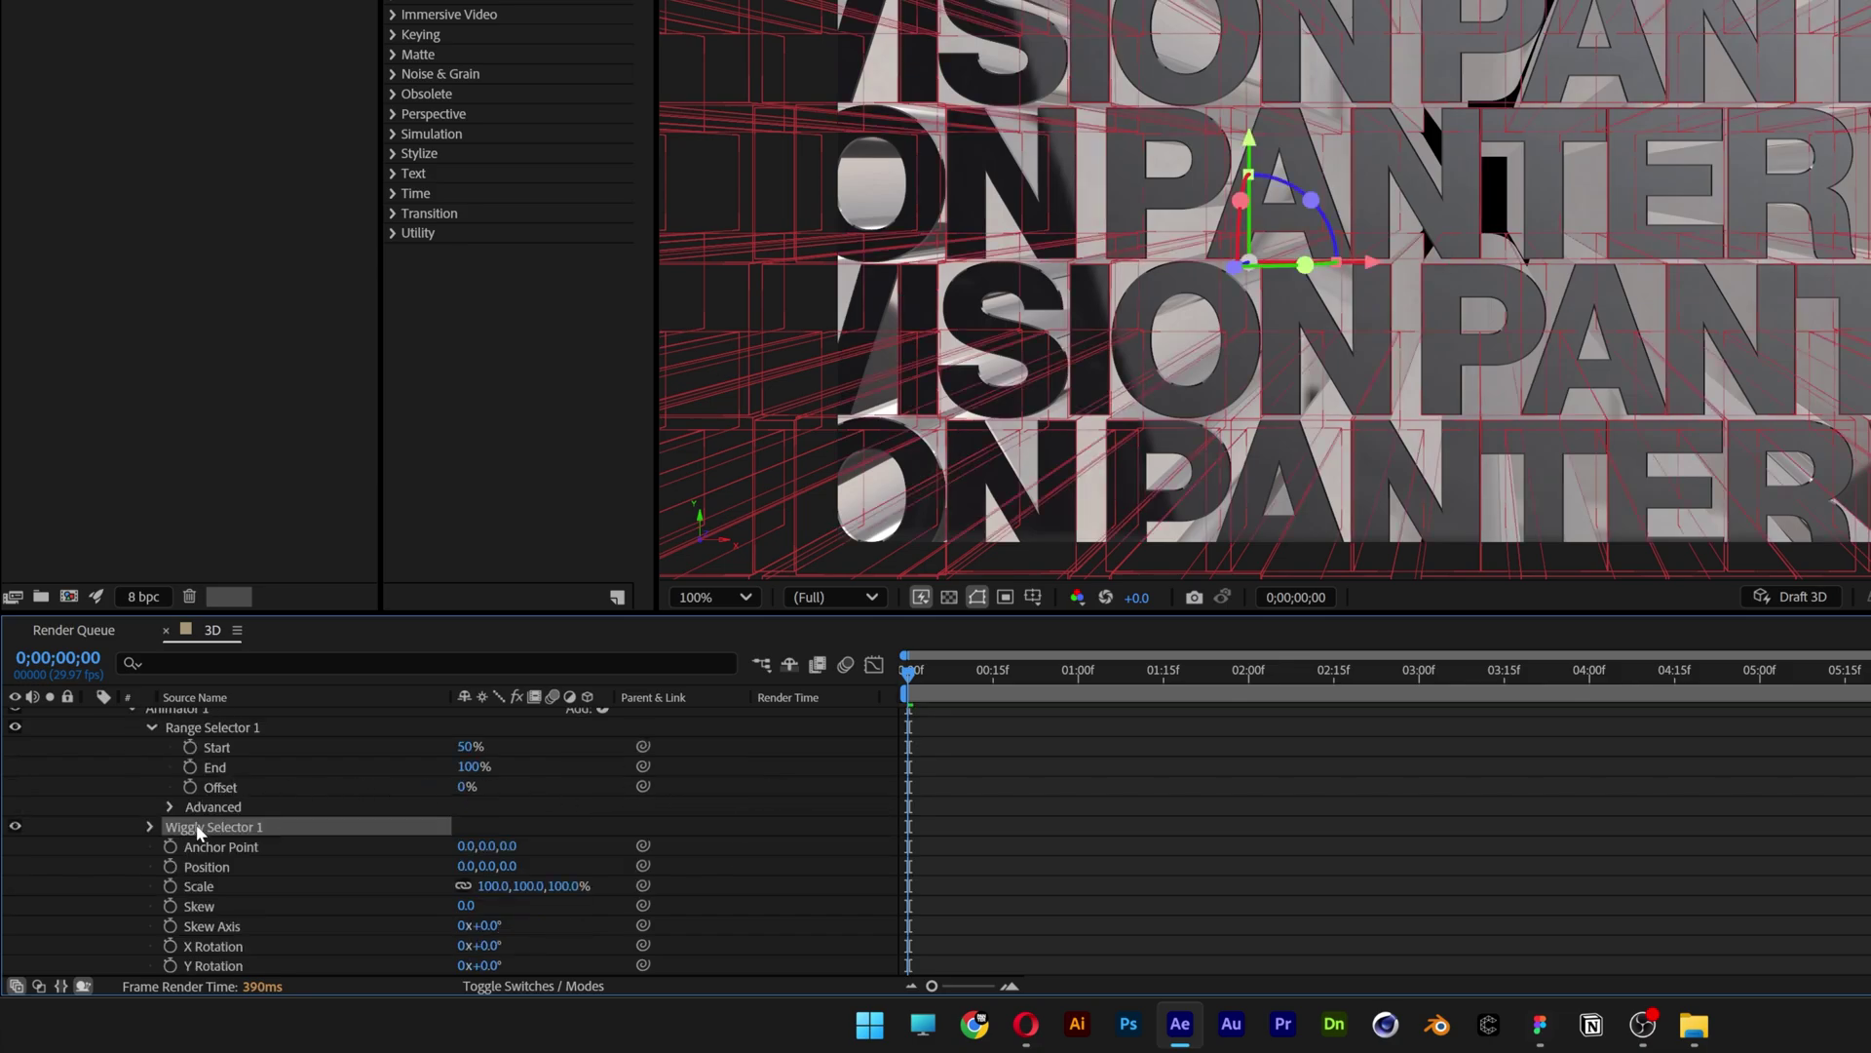
click(149, 826)
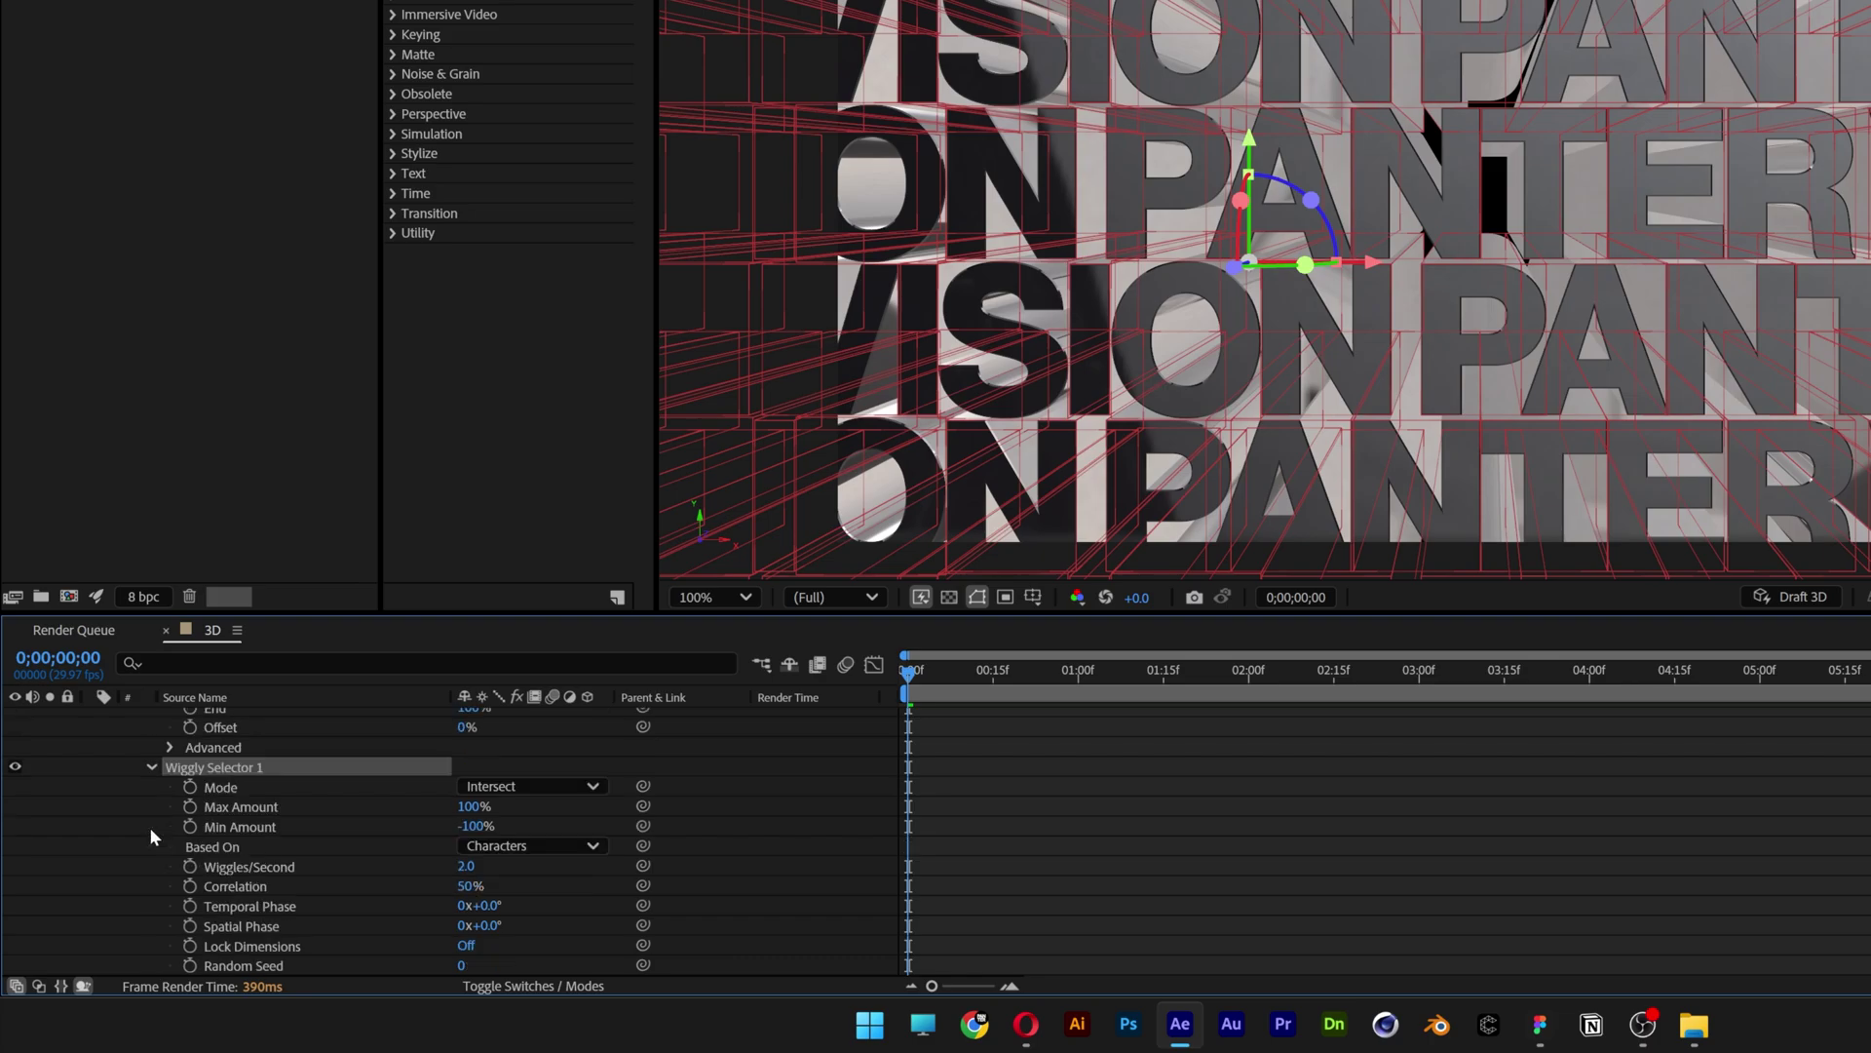
click(526, 785)
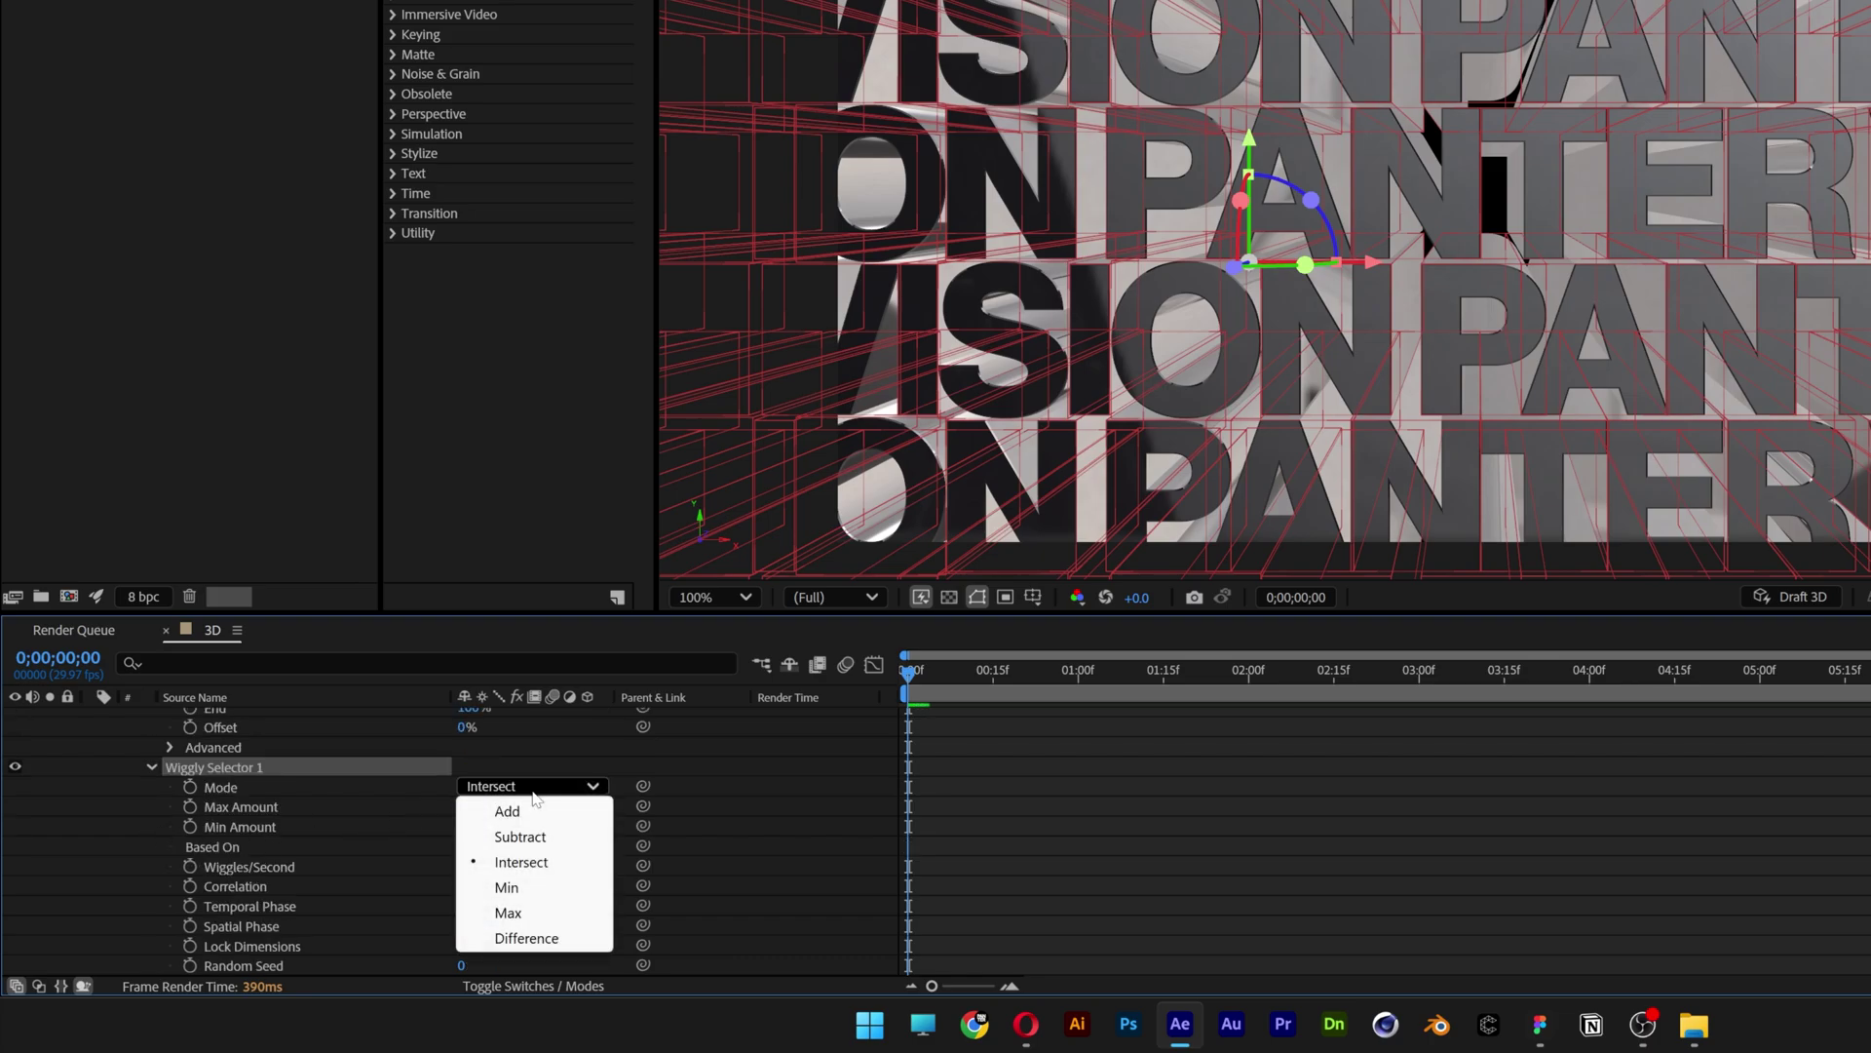
click(528, 889)
click(329, 869)
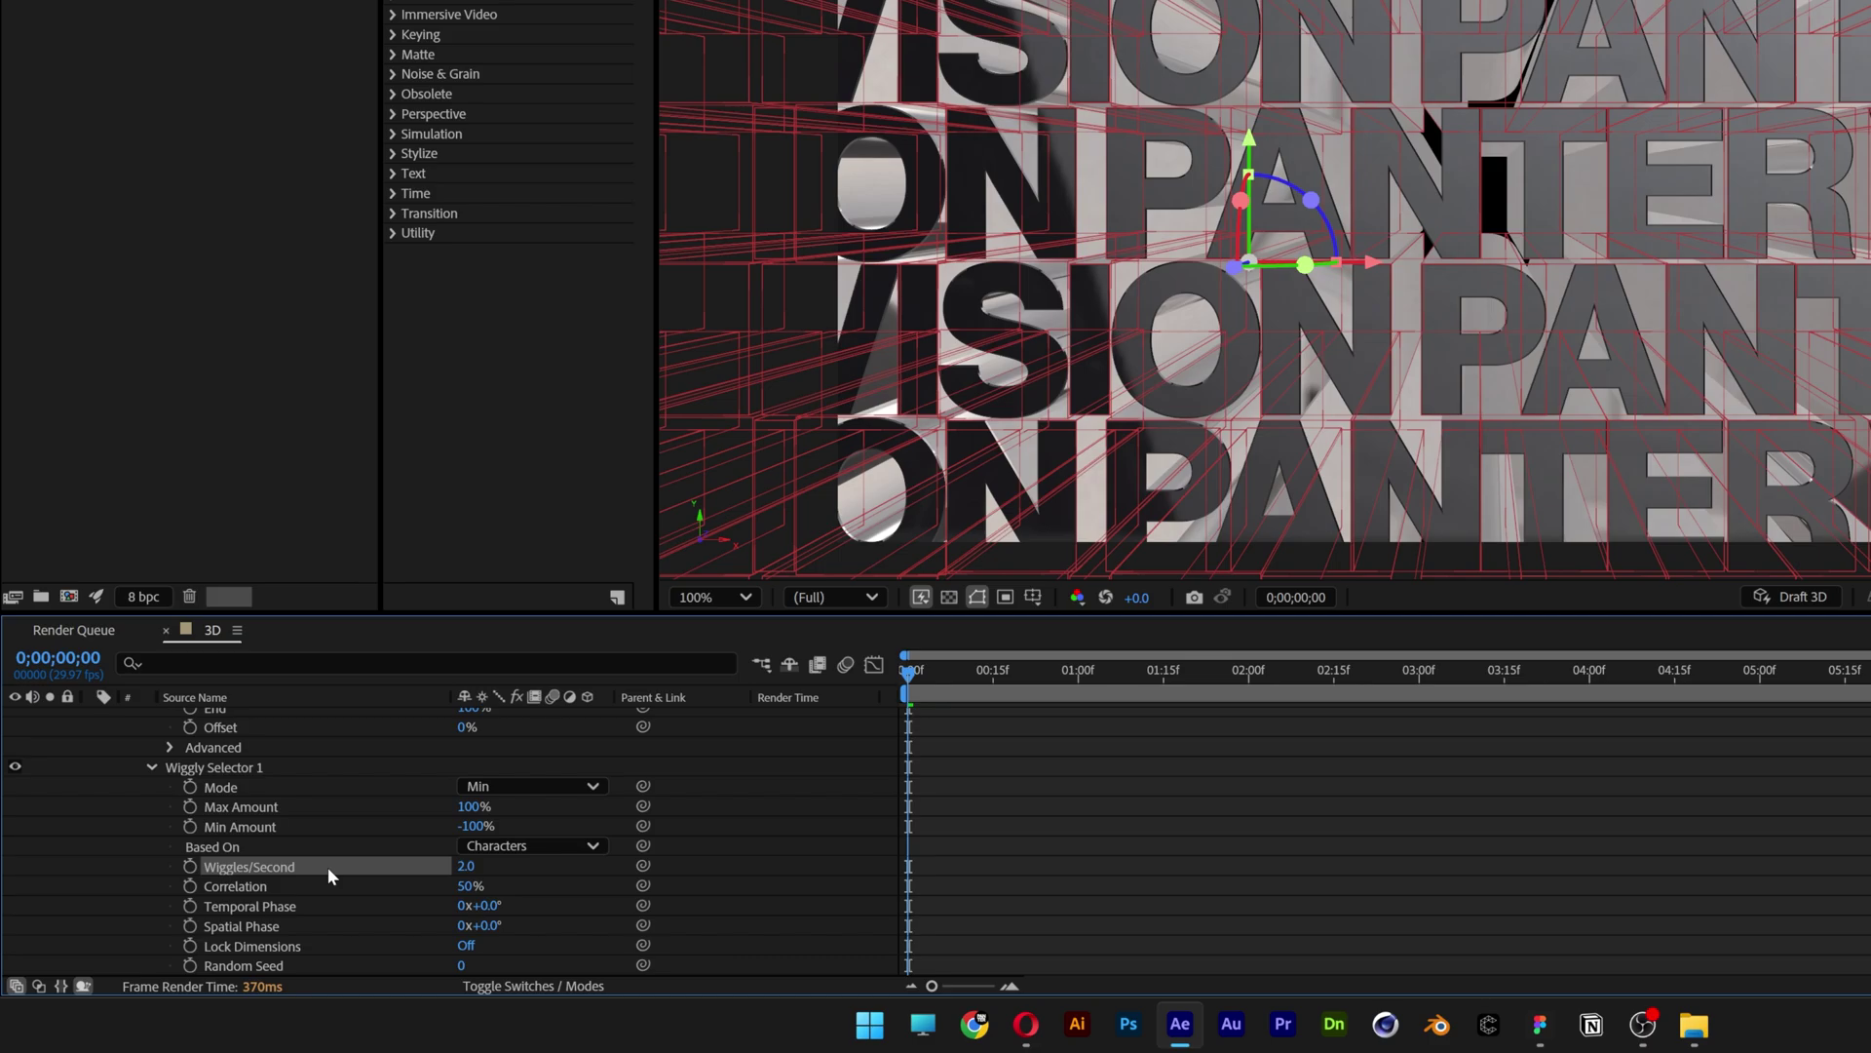
click(468, 867)
text(0.5)
click(569, 869)
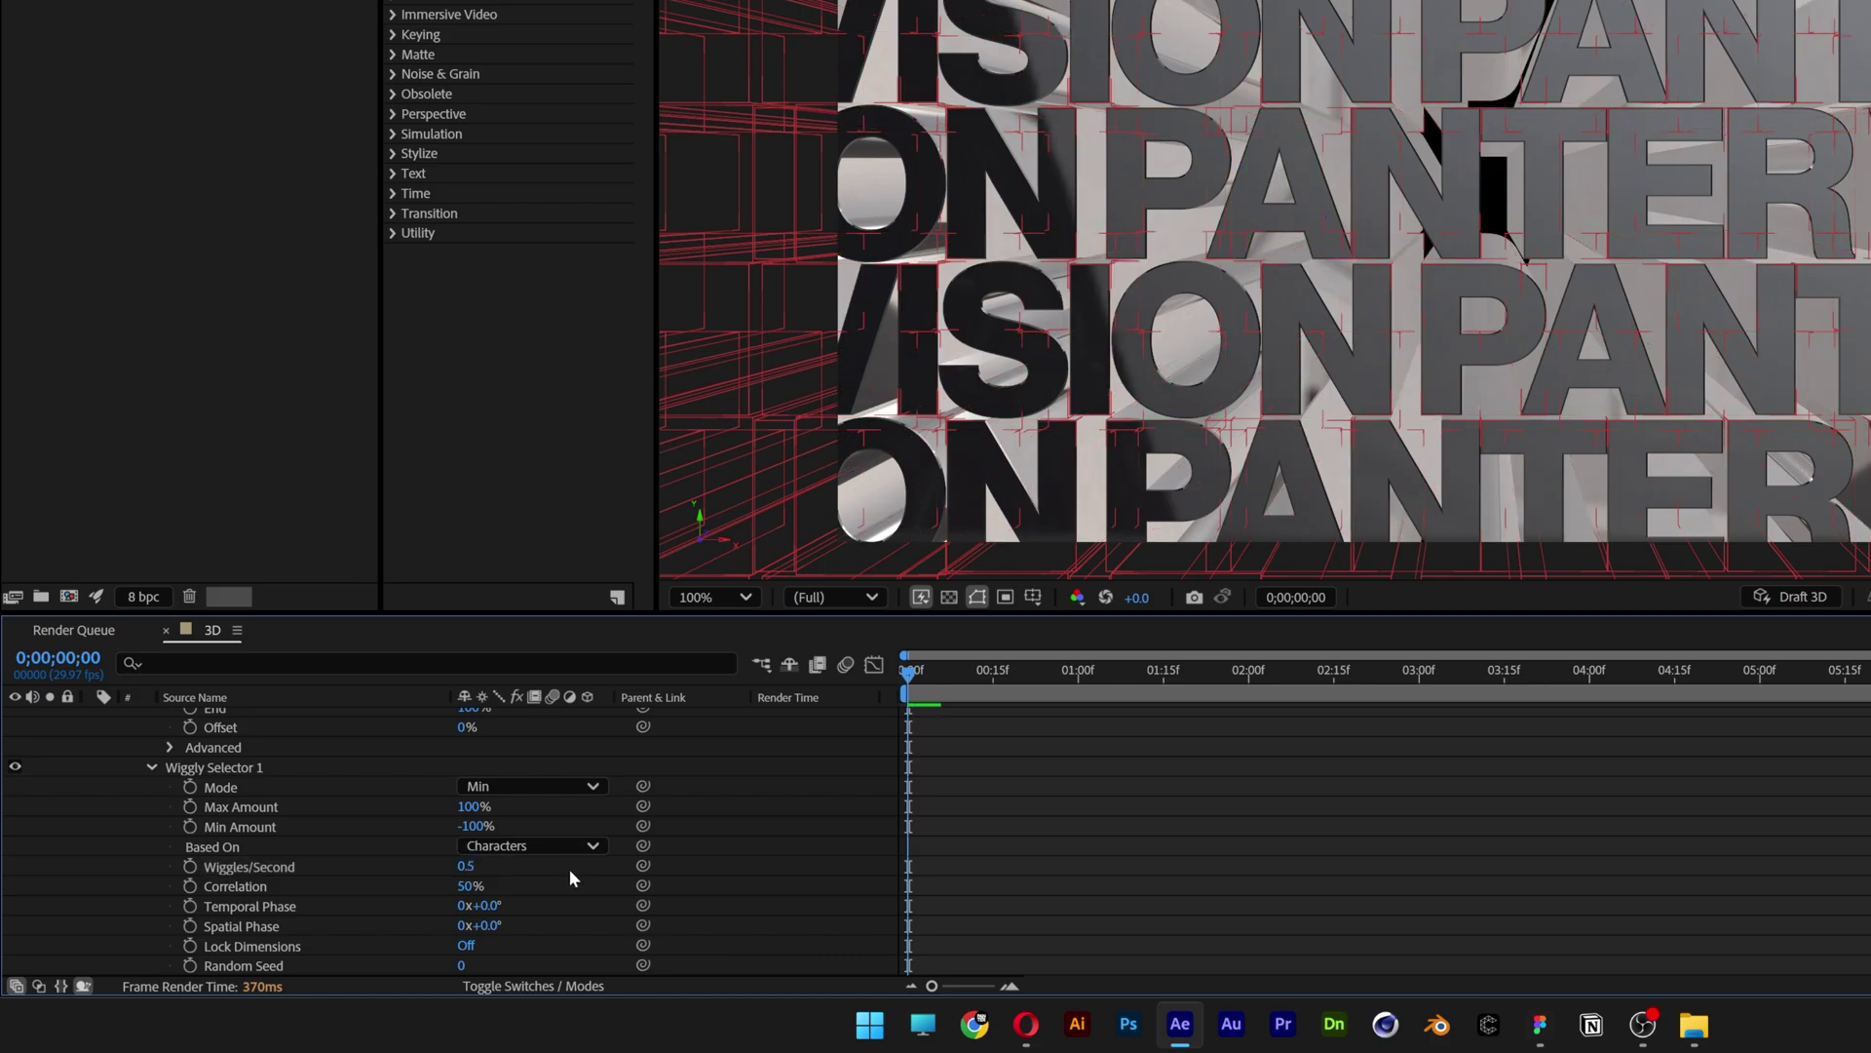
Turn Lock Dimensions on, keep Random Seed 6, and set the animator Anchor Point Z to 150.
scroll(569, 868, down, 1)
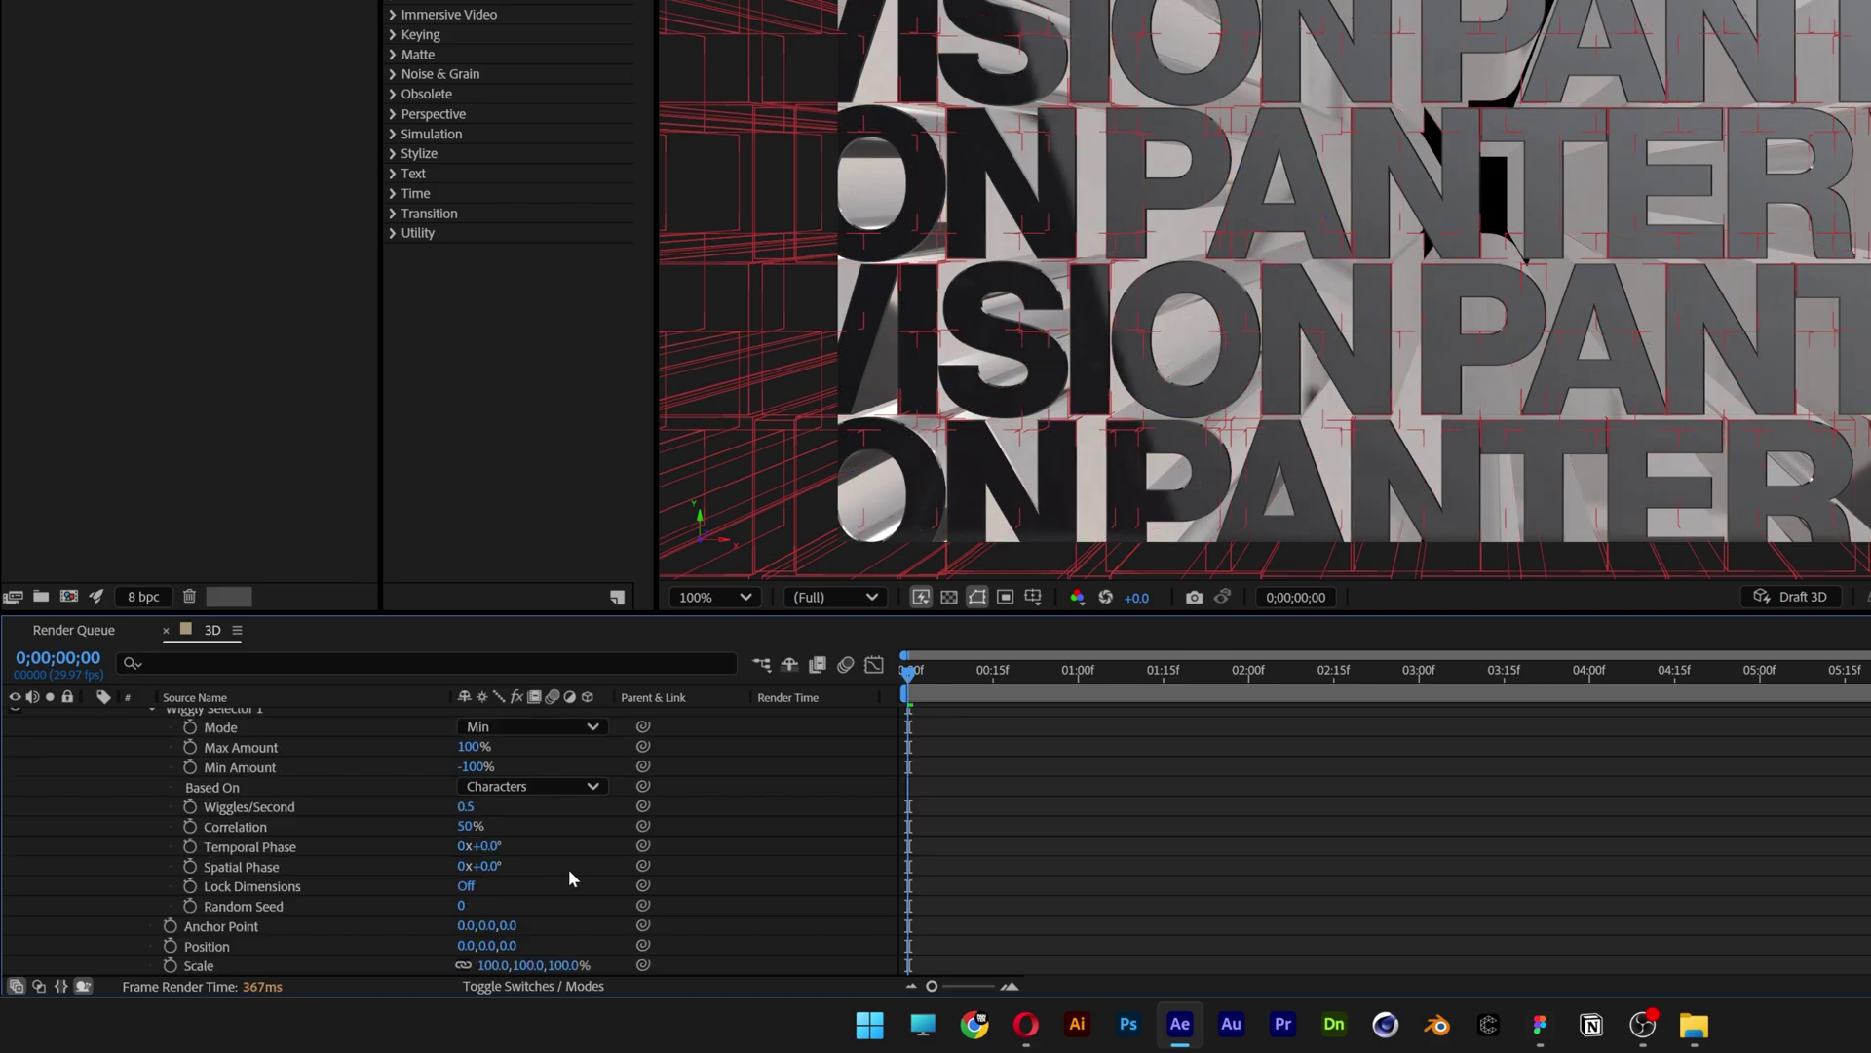
click(464, 885)
click(464, 904)
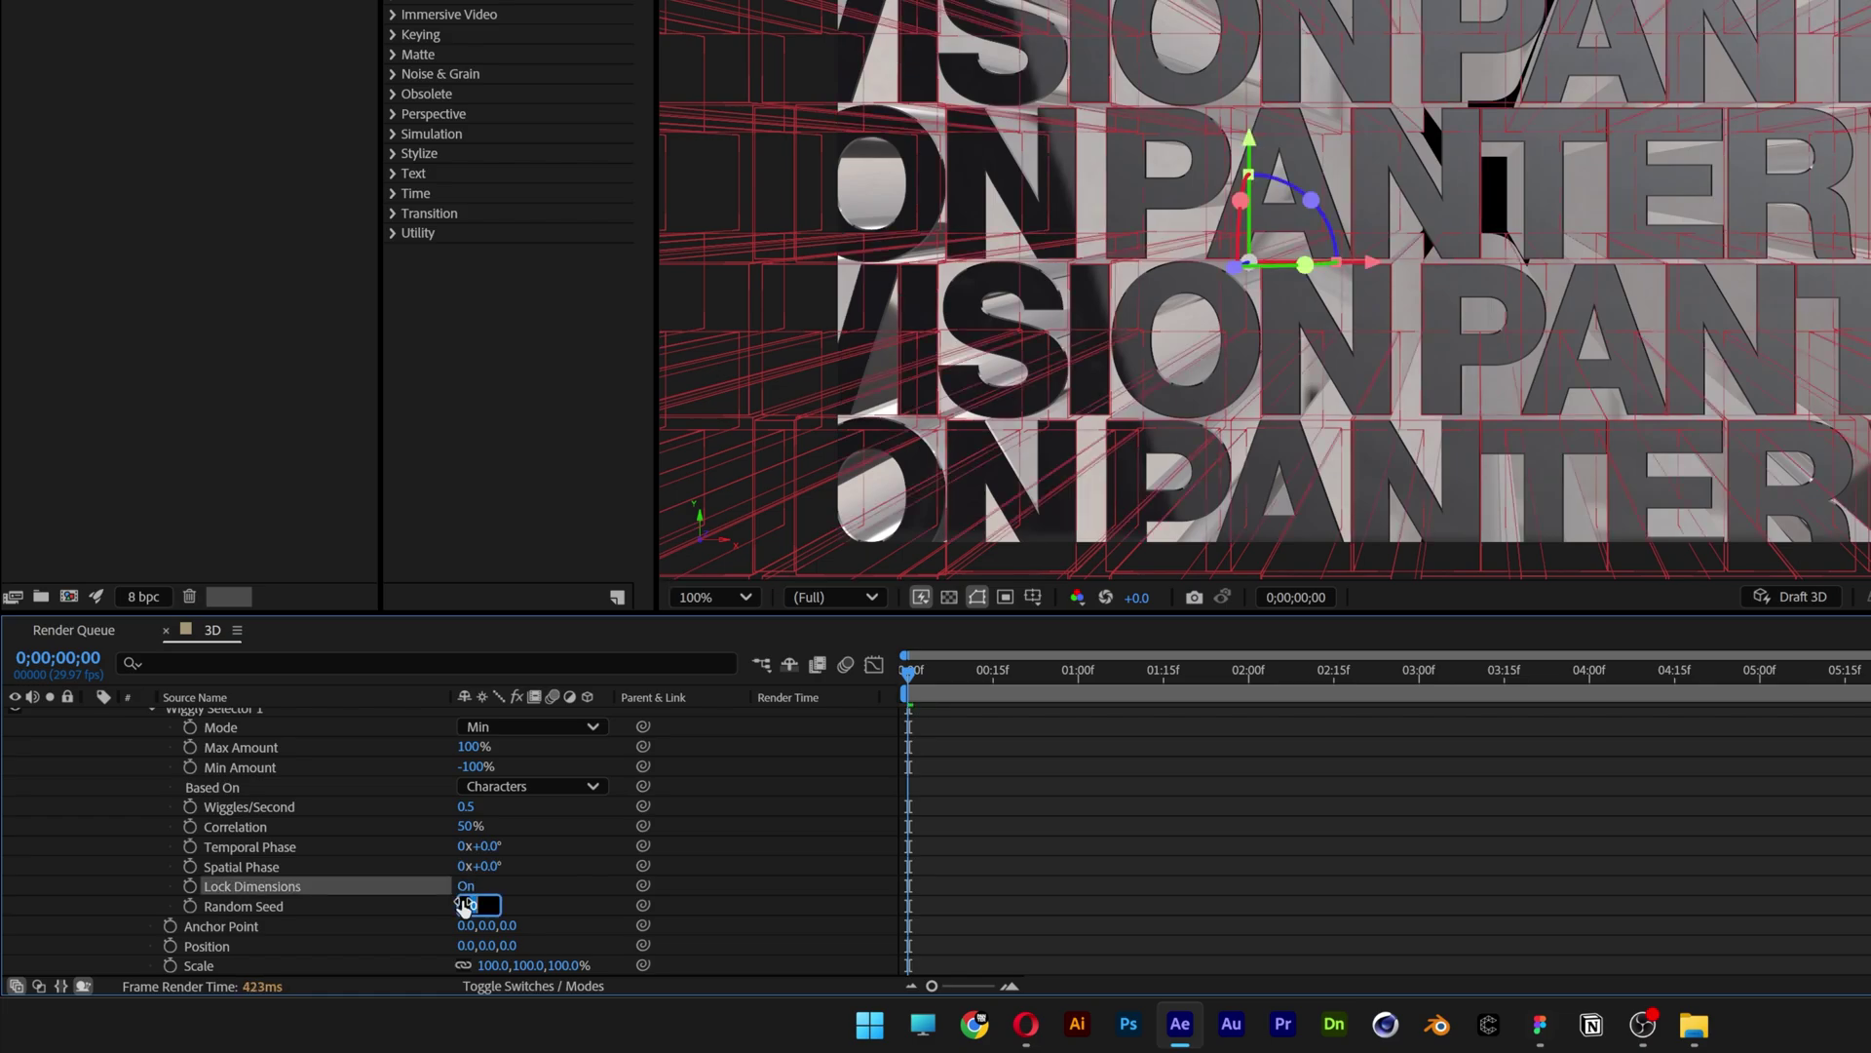
key(Return)
scroll(497, 887, down, 1)
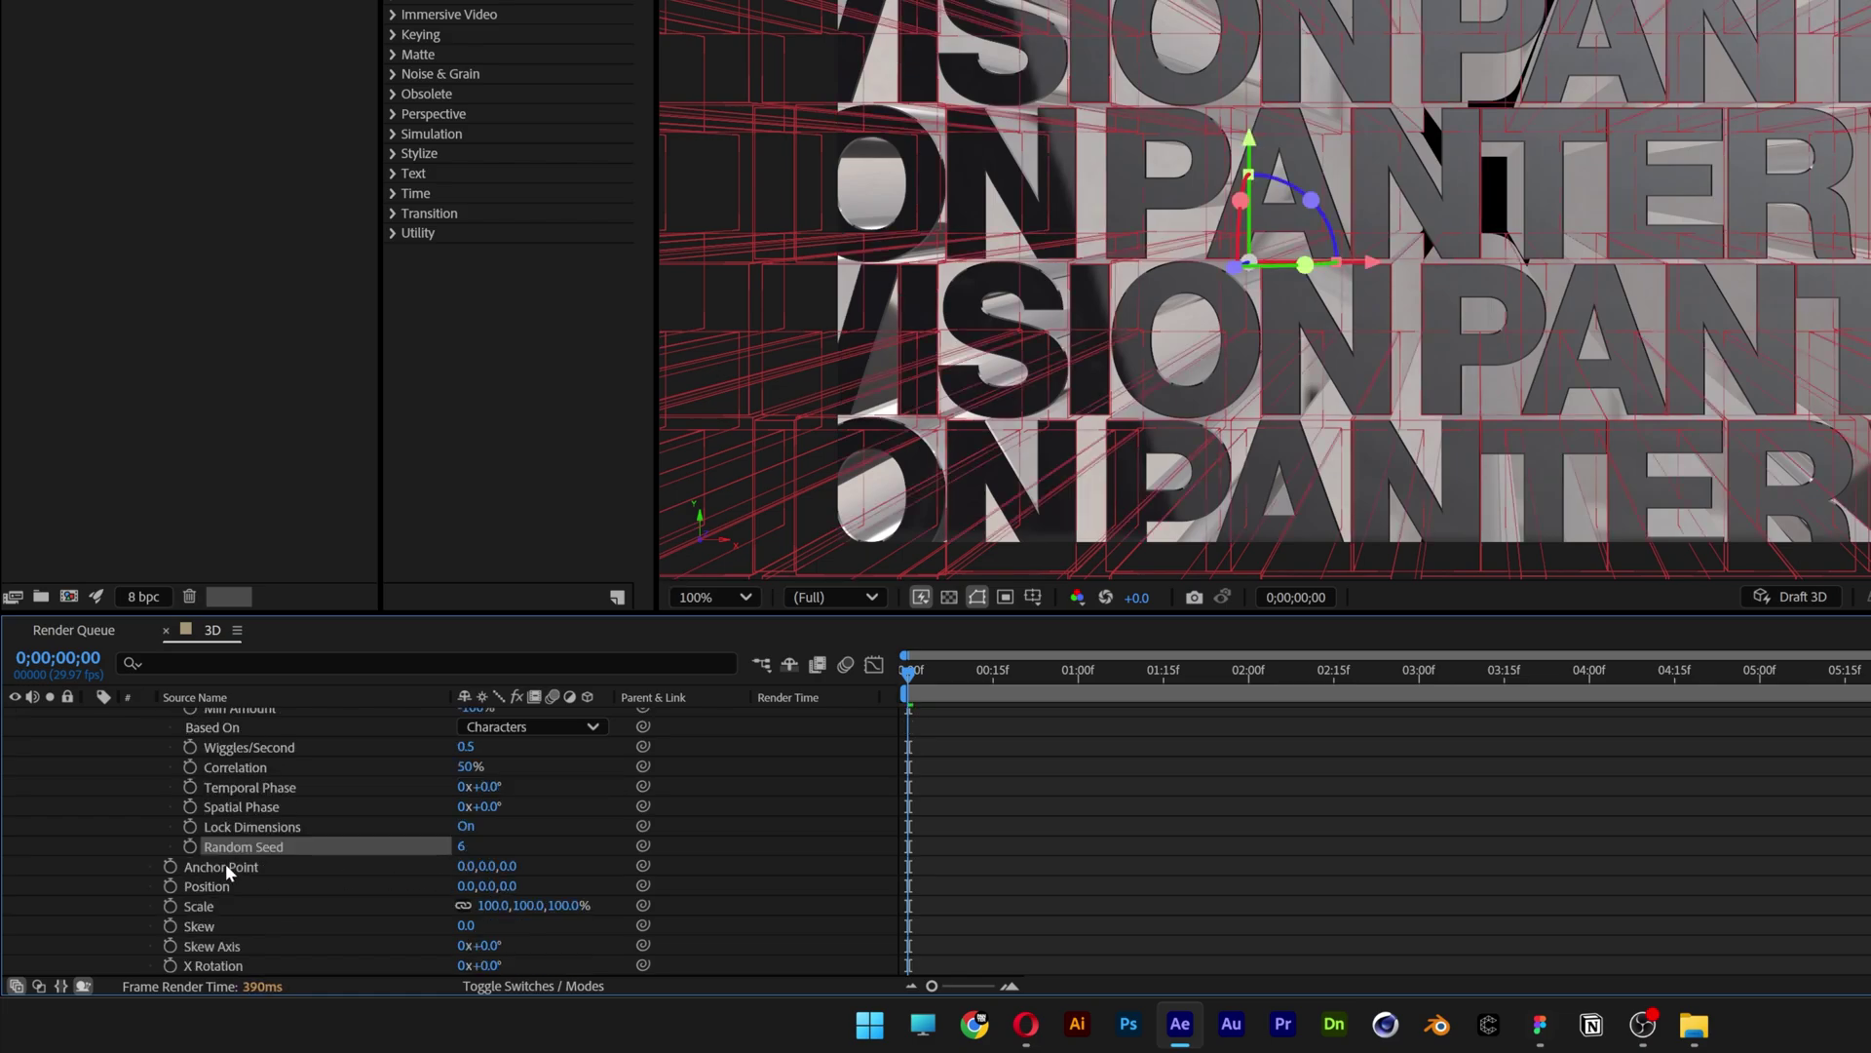
click(225, 864)
click(522, 866)
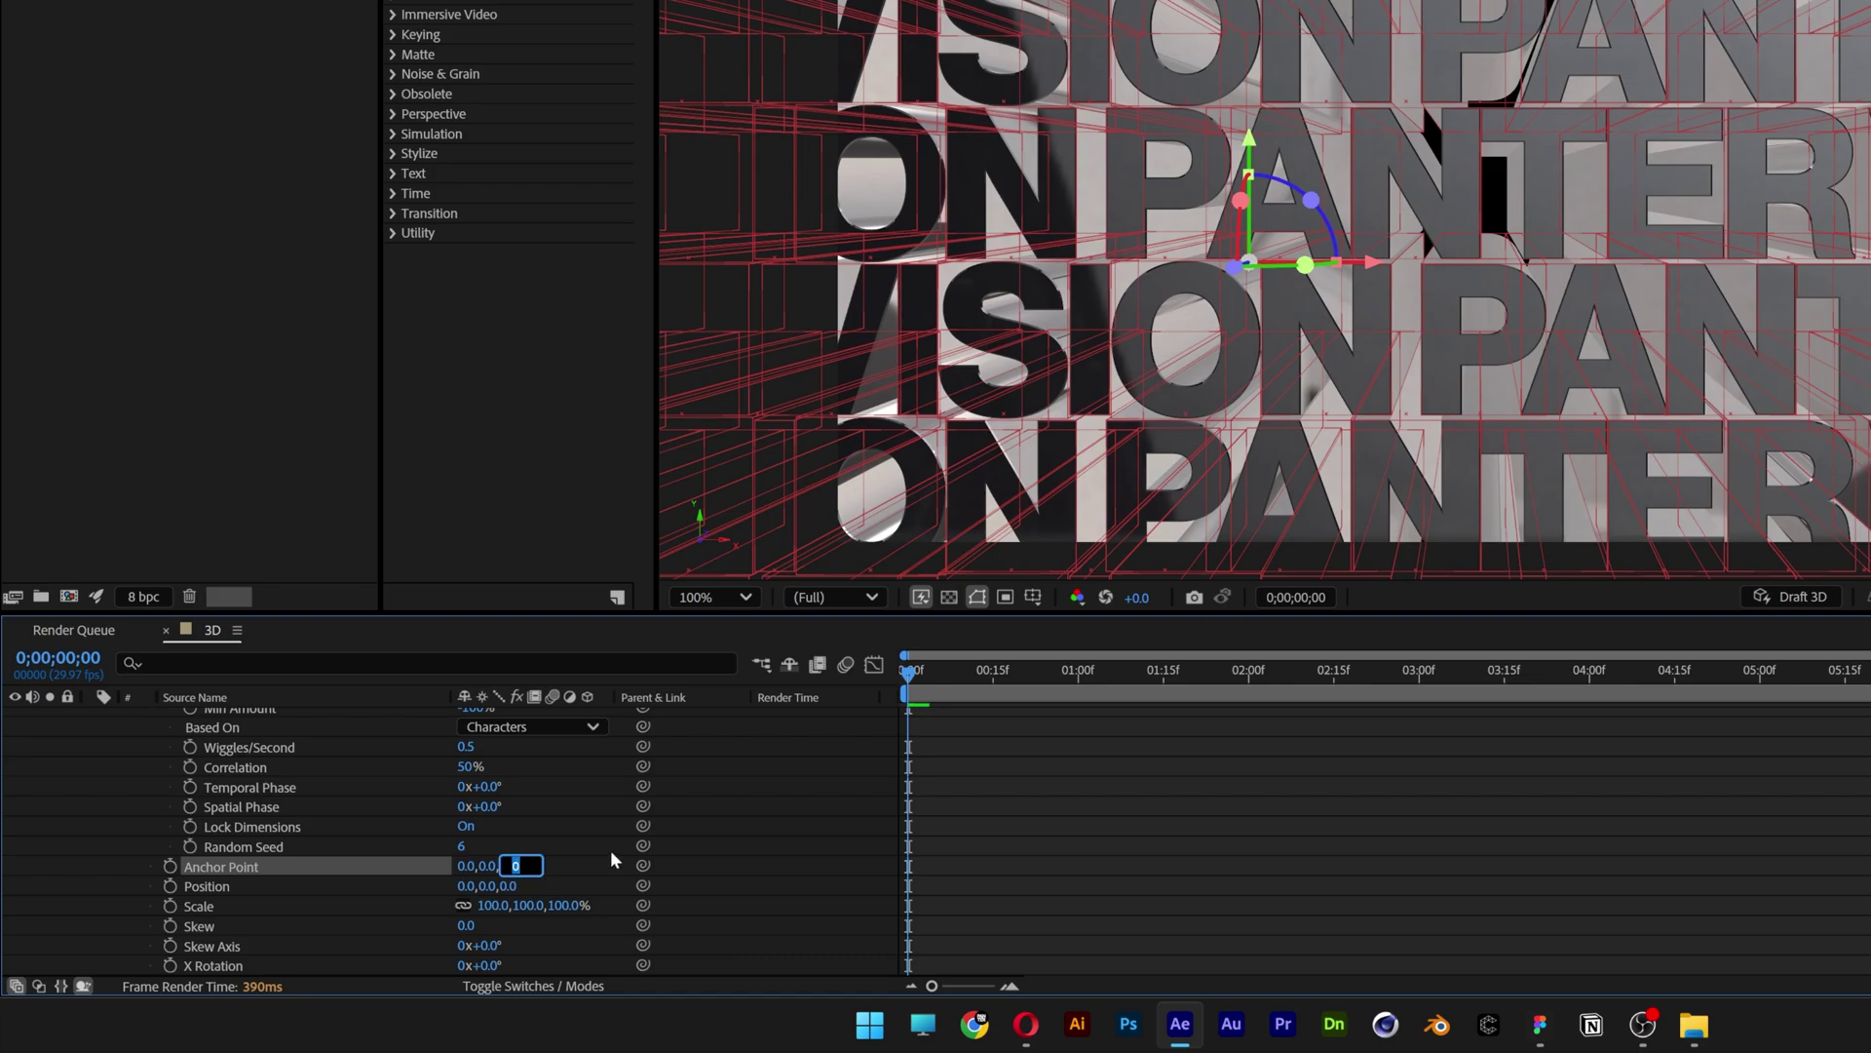
text(150)
key(Return)
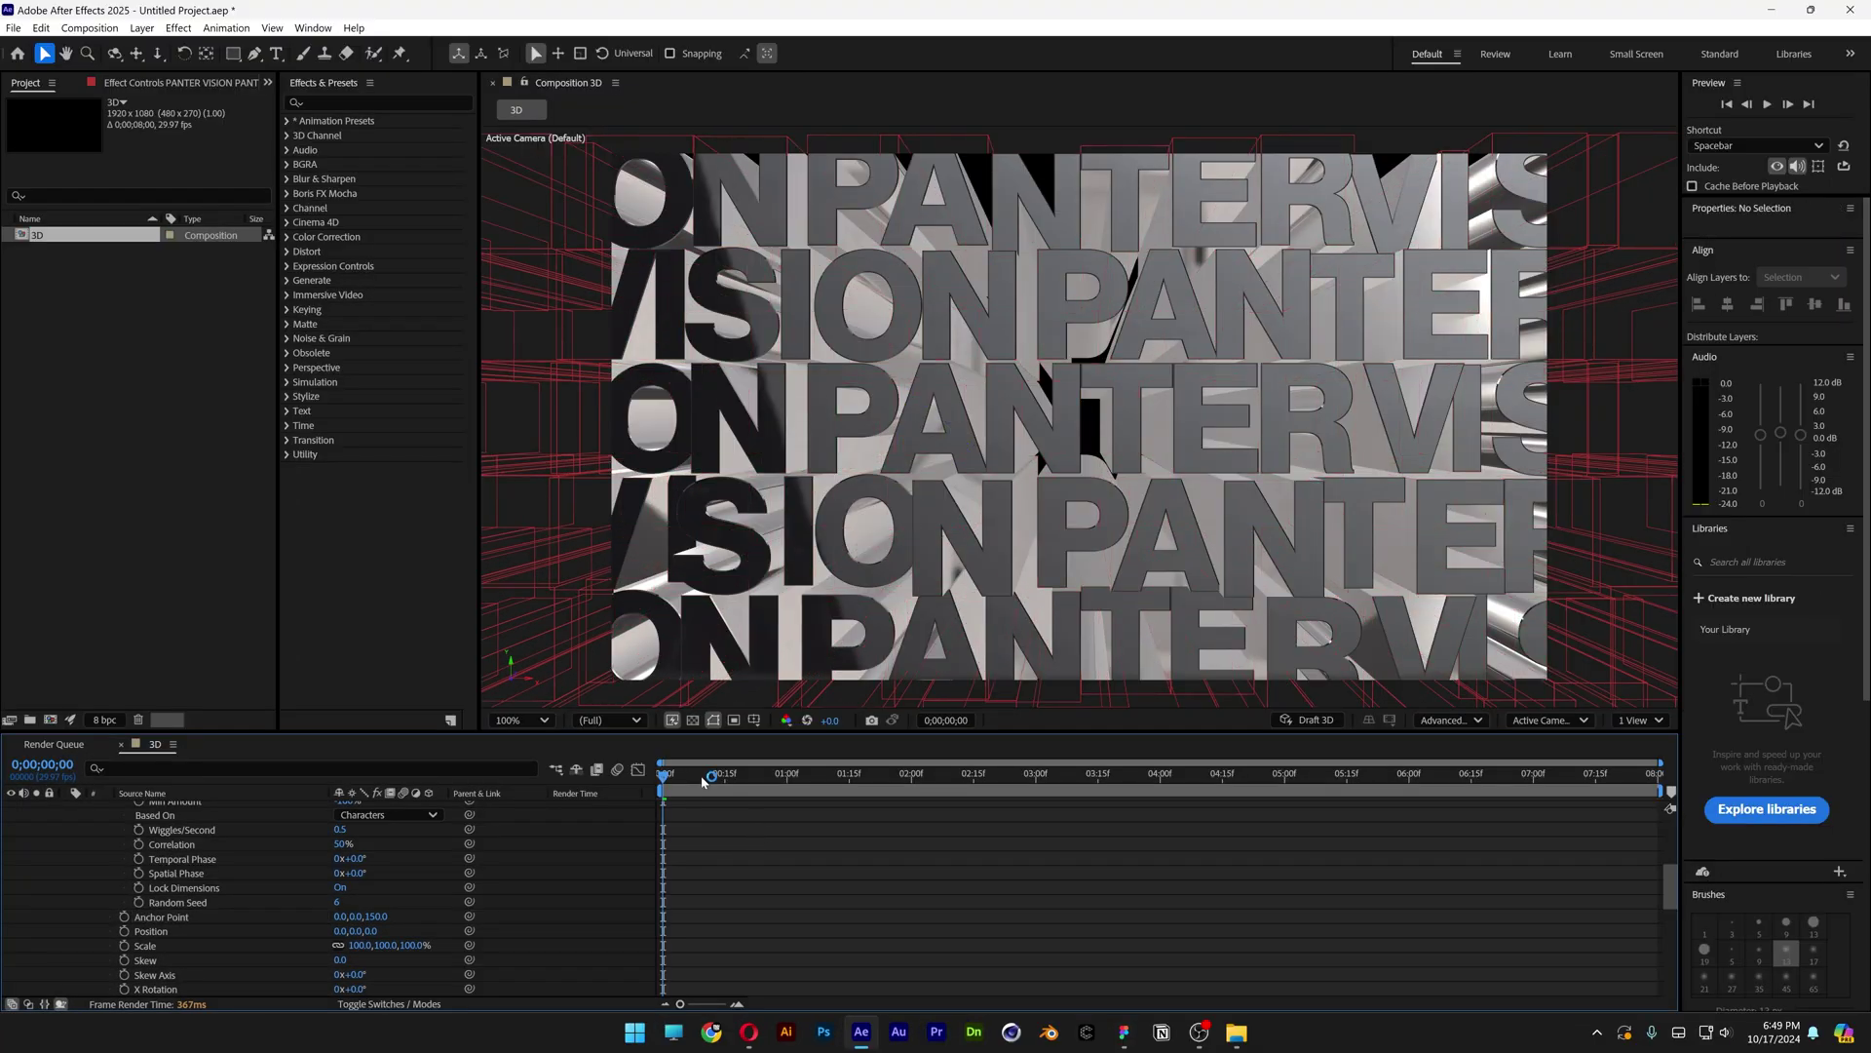
Create a Two-Node Camera 1 with the 15mm preset and view the scene through Camera 1.
drag(701, 780, 1268, 776)
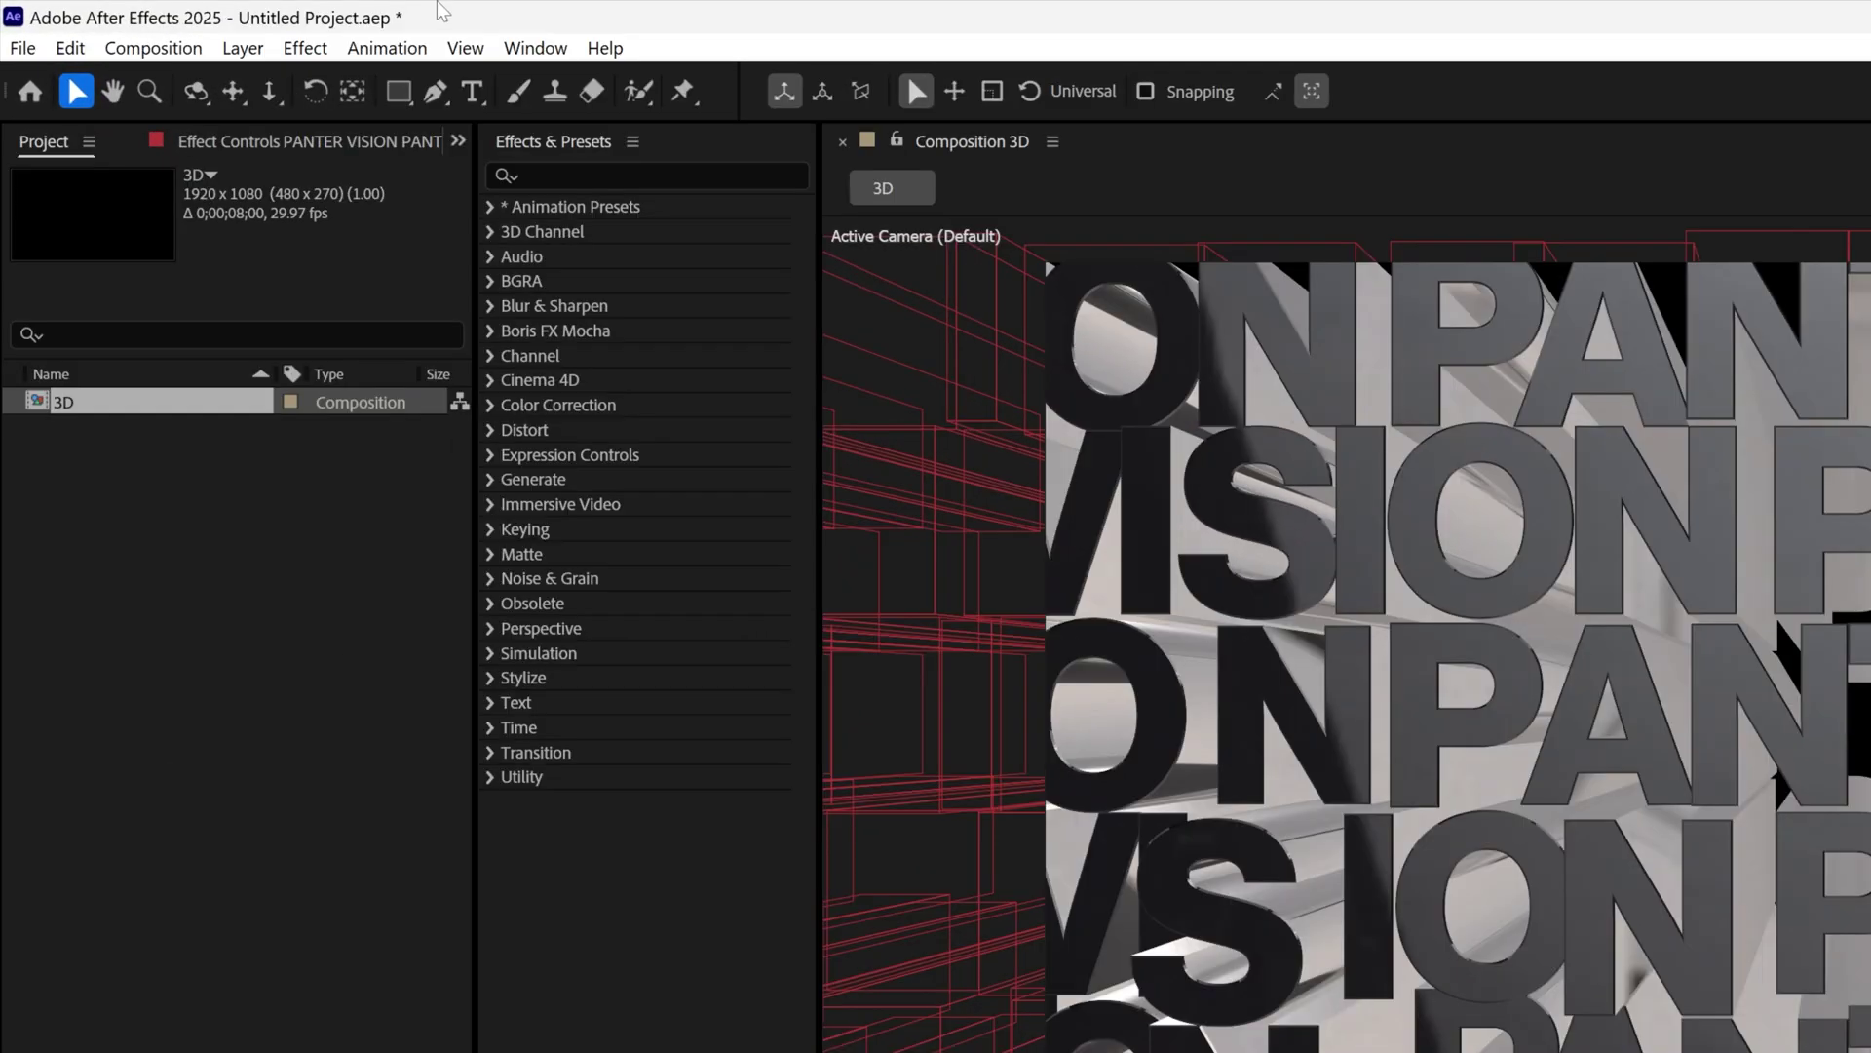
click(143, 30)
mouse_move(293, 80)
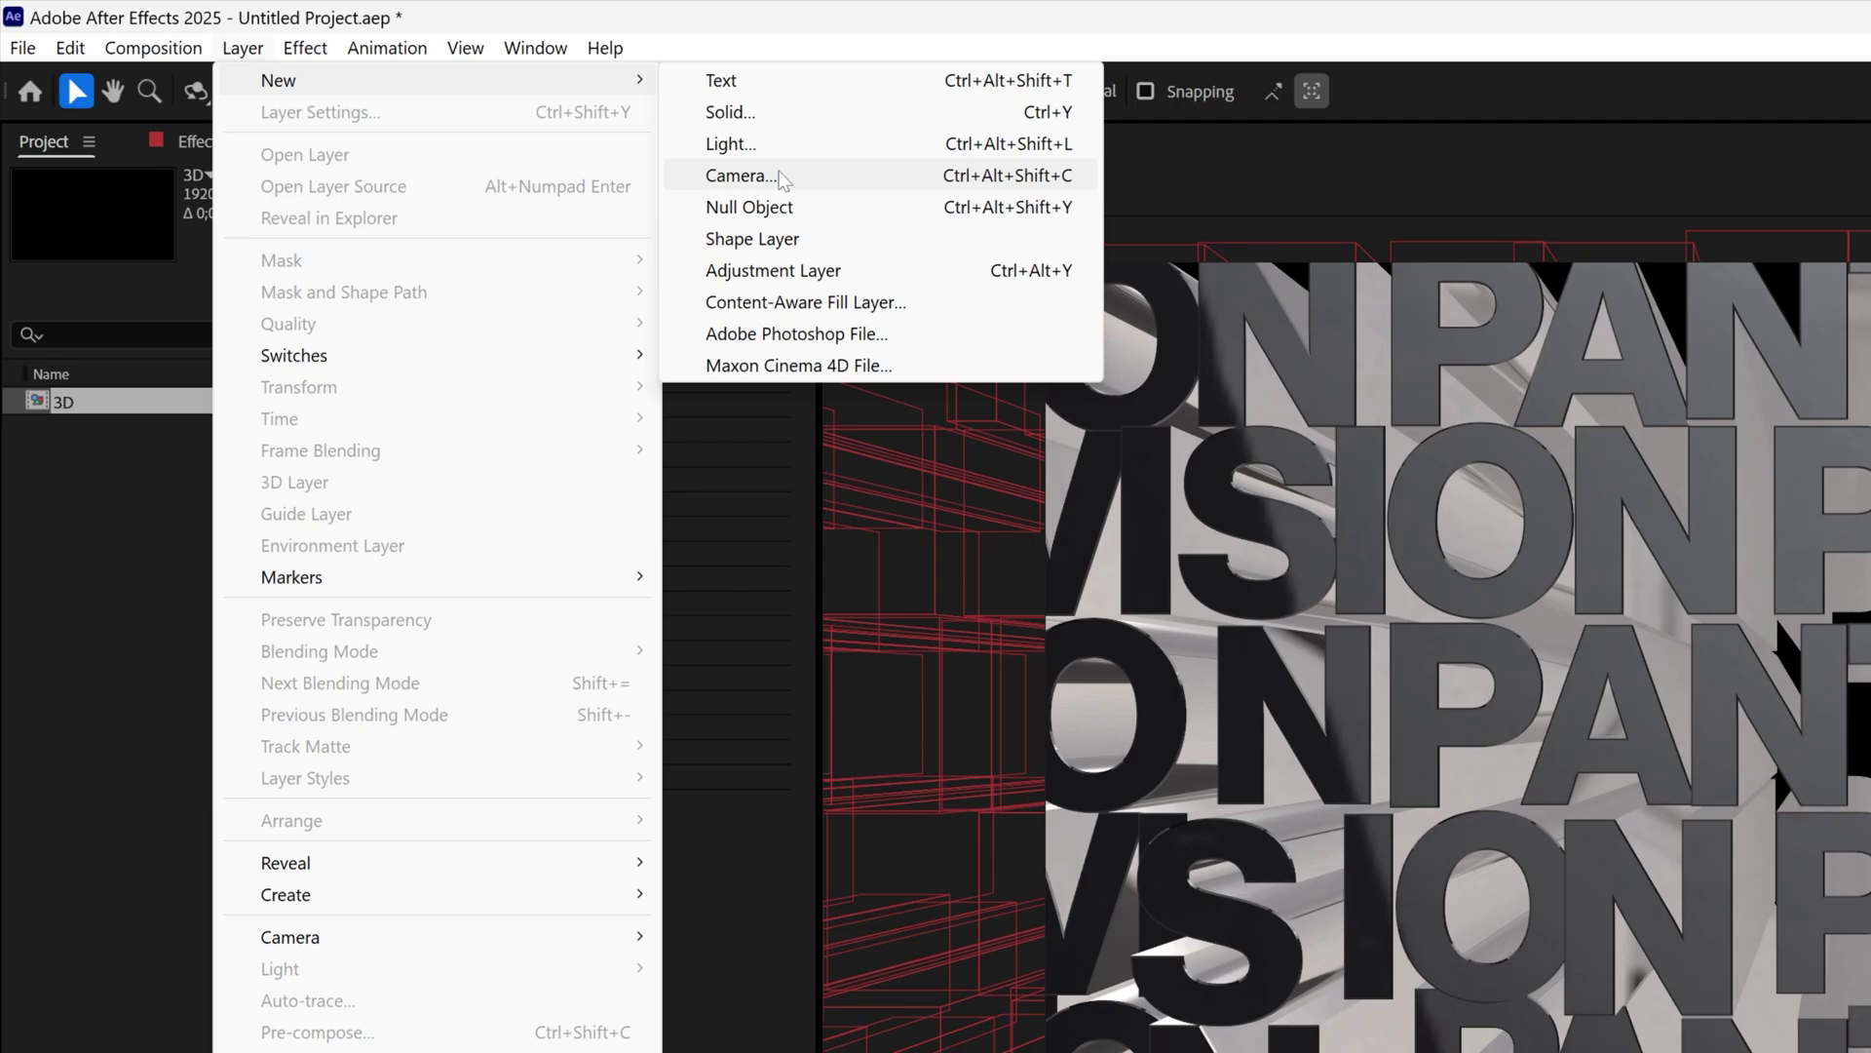
click(741, 176)
click(1009, 426)
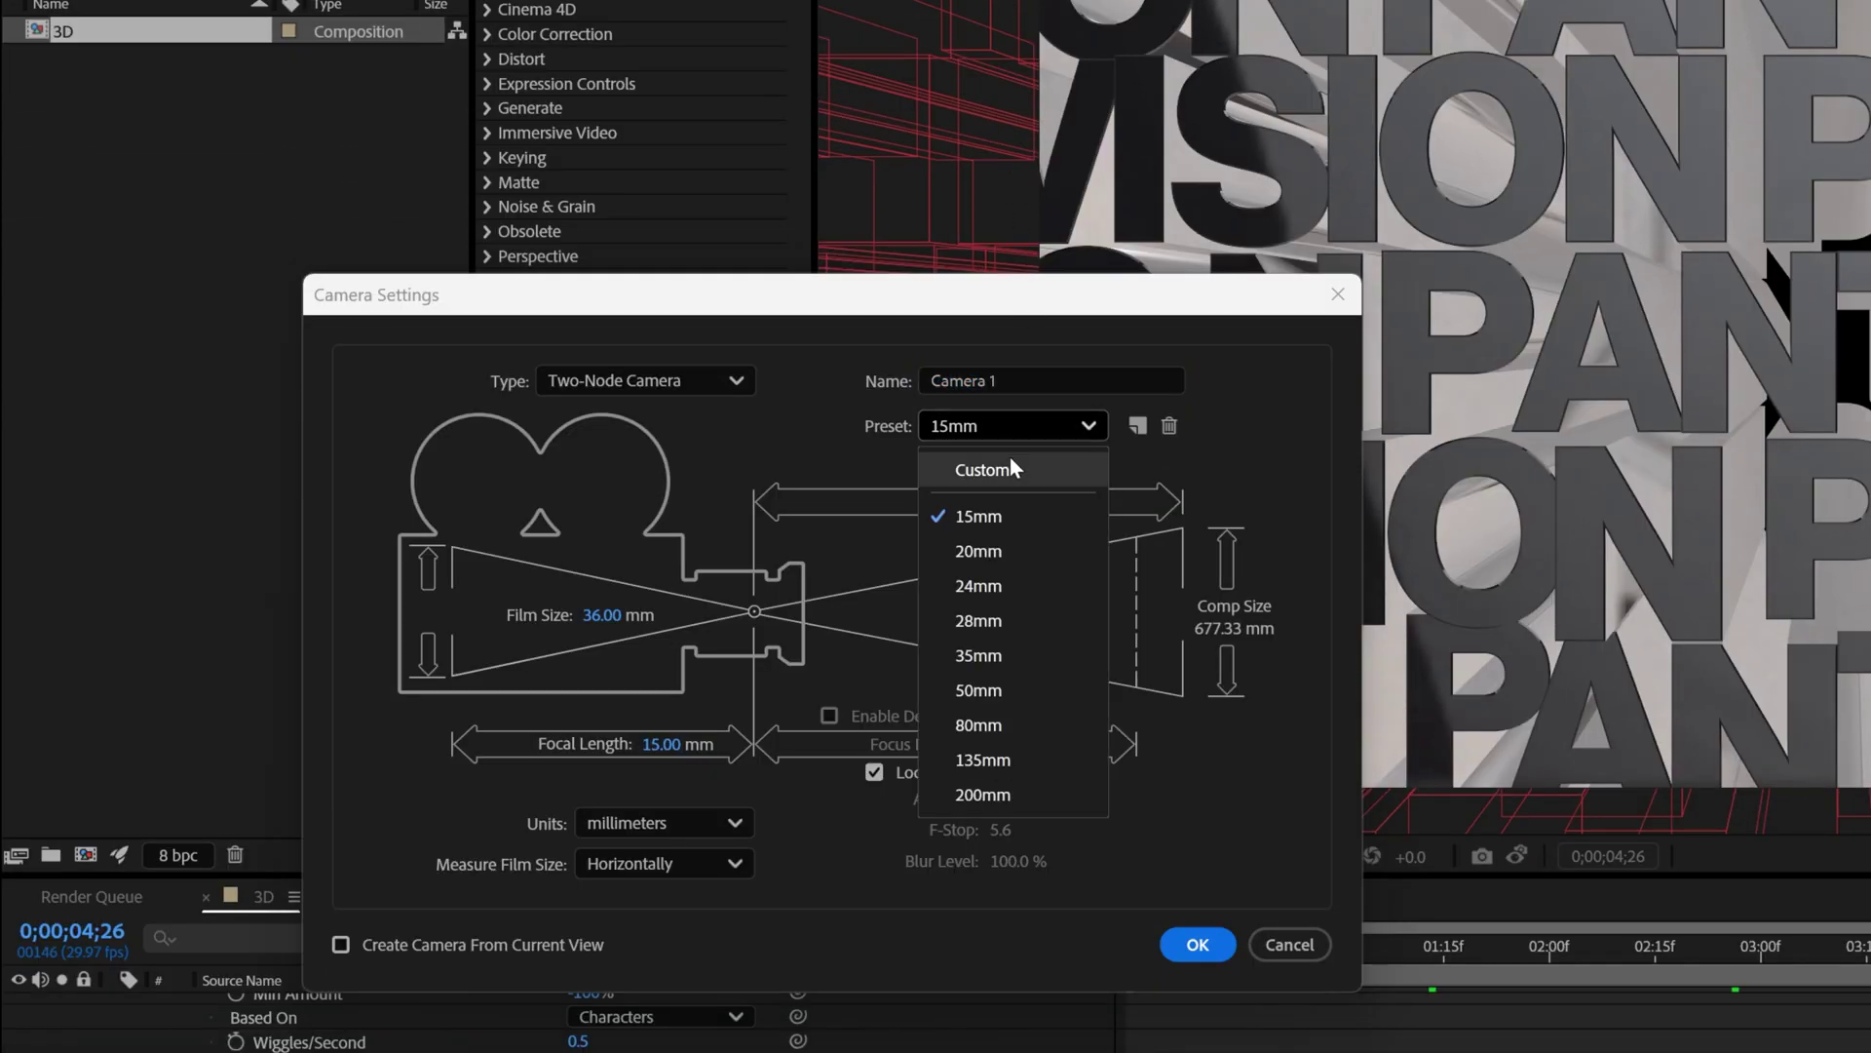
click(1006, 513)
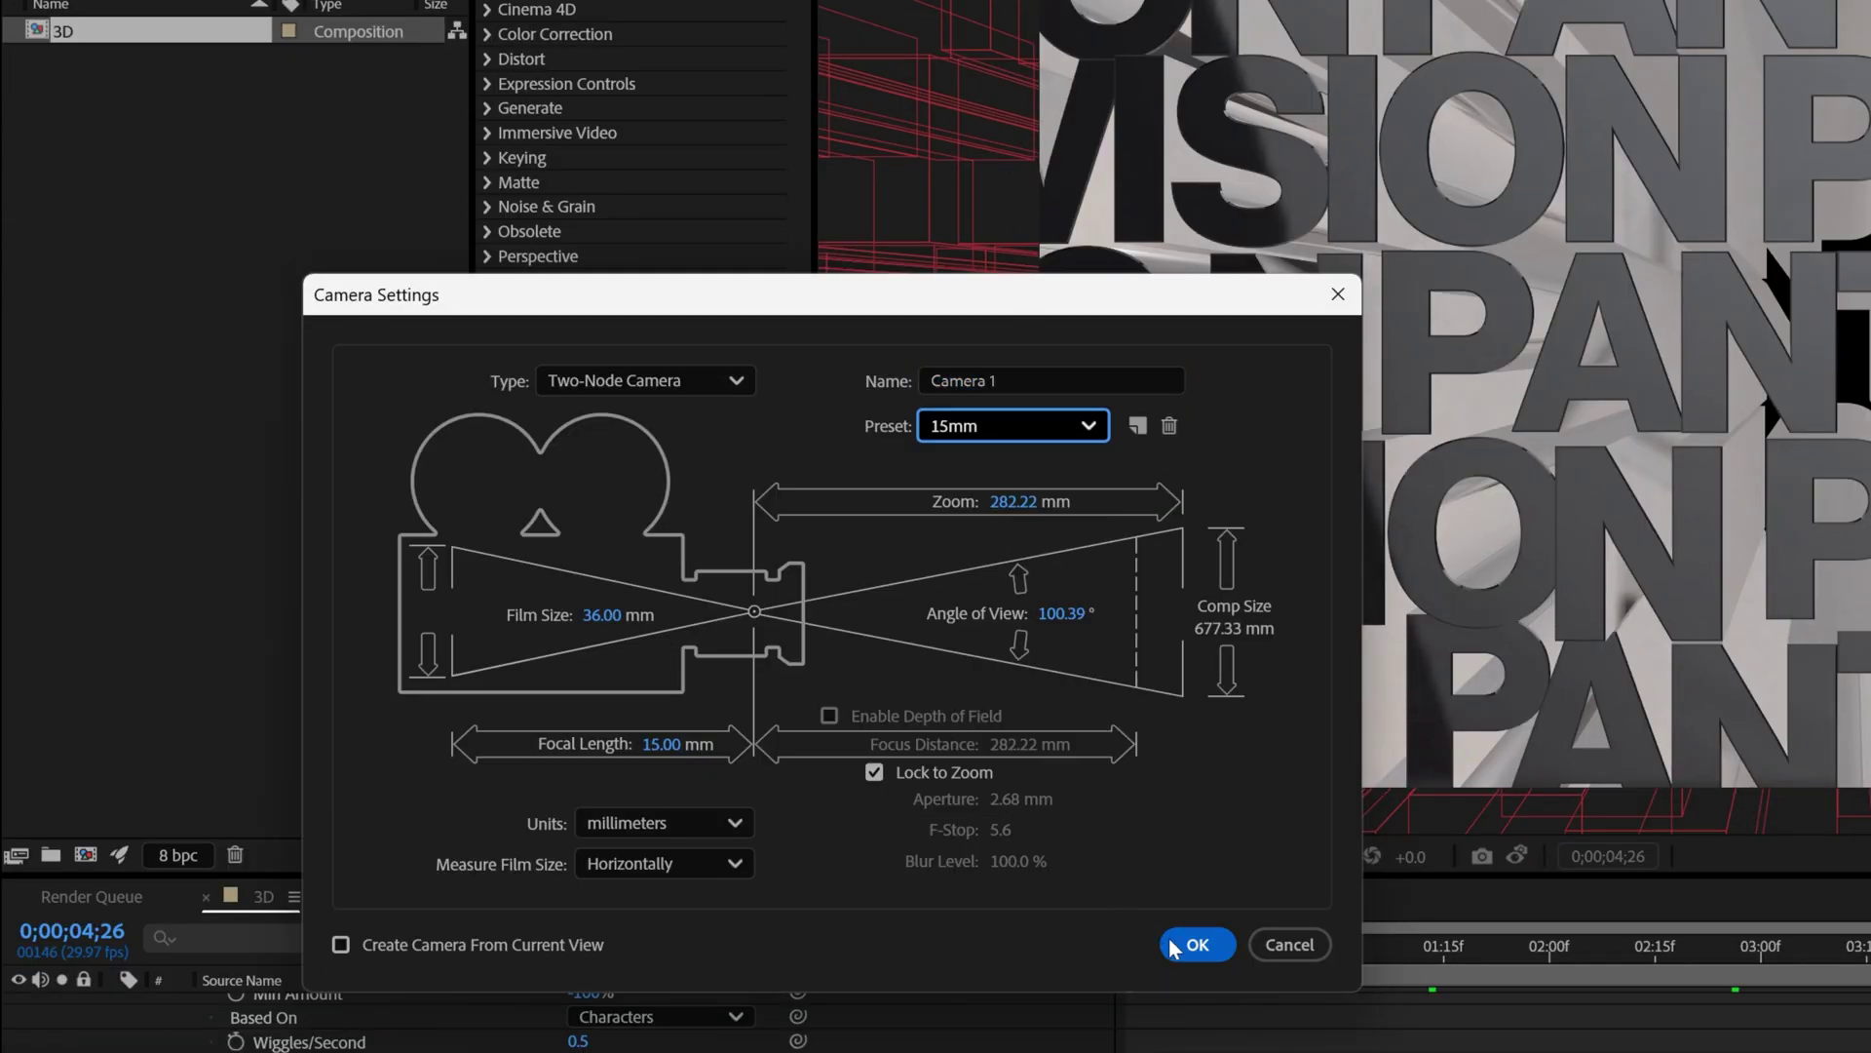
click(1196, 943)
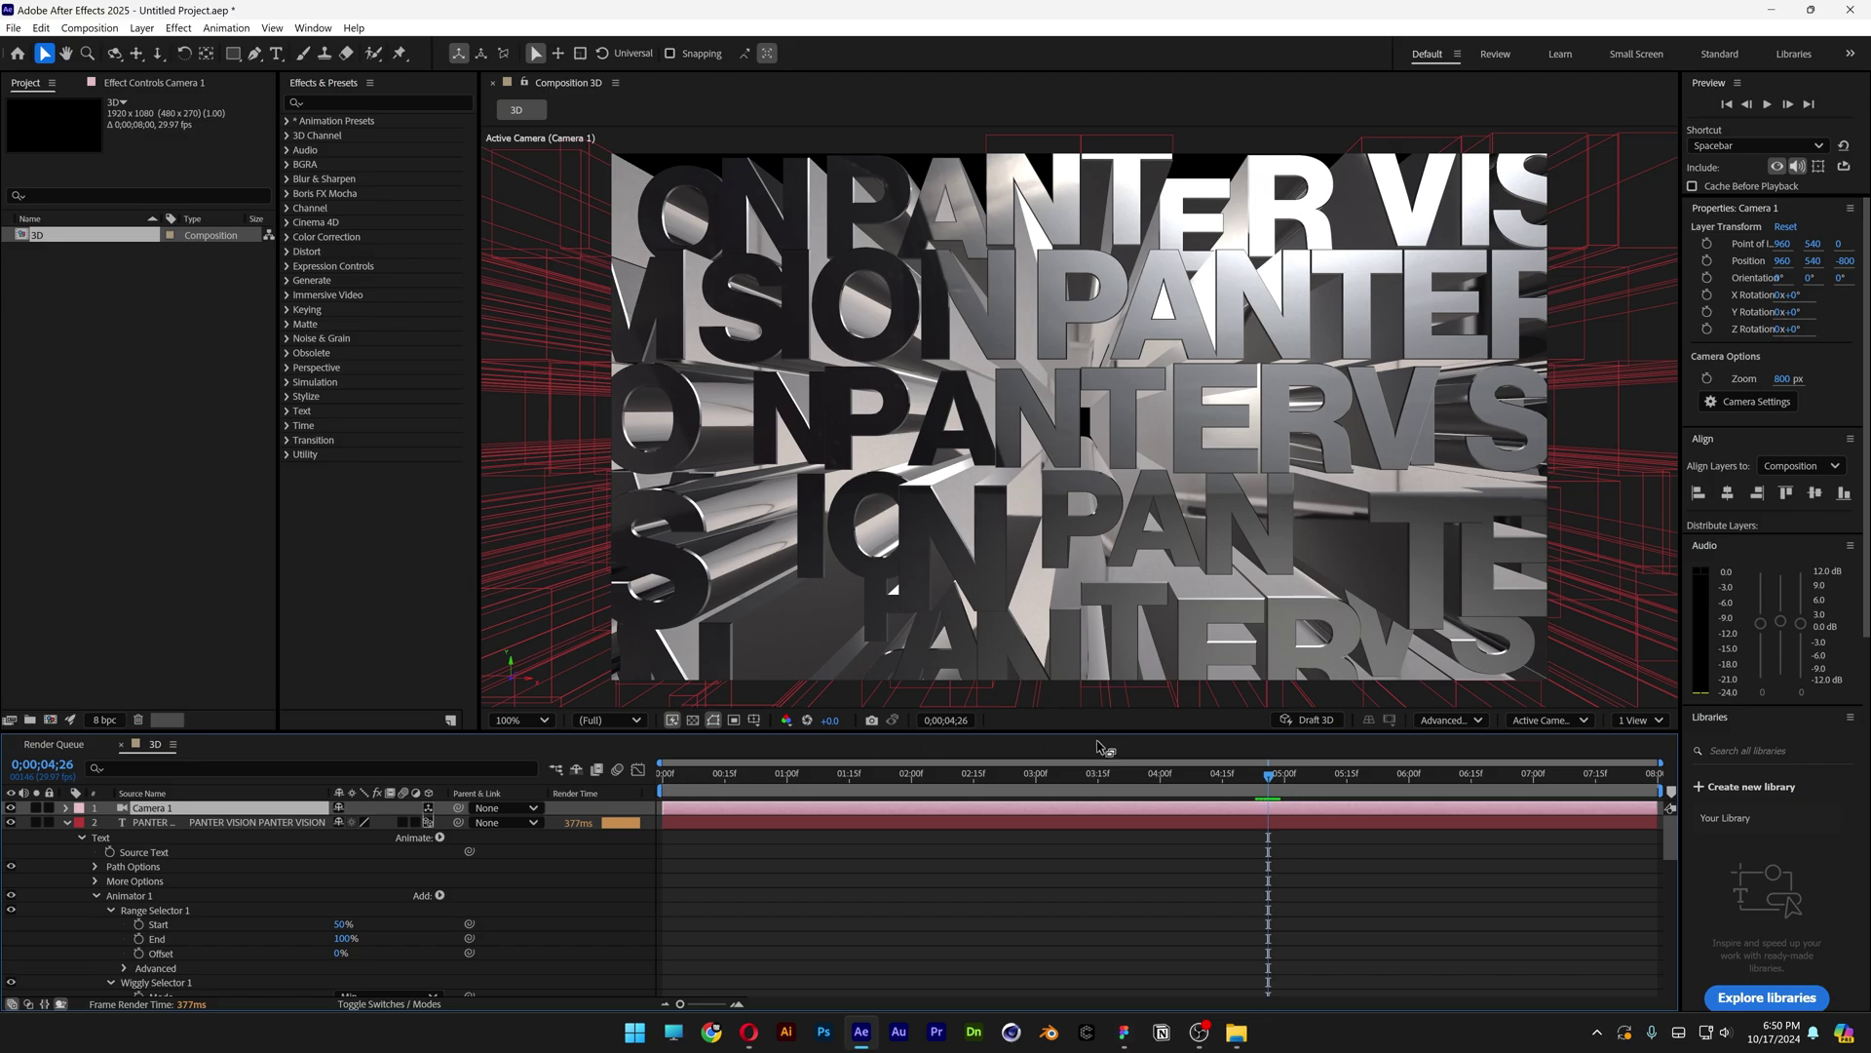
click(1547, 720)
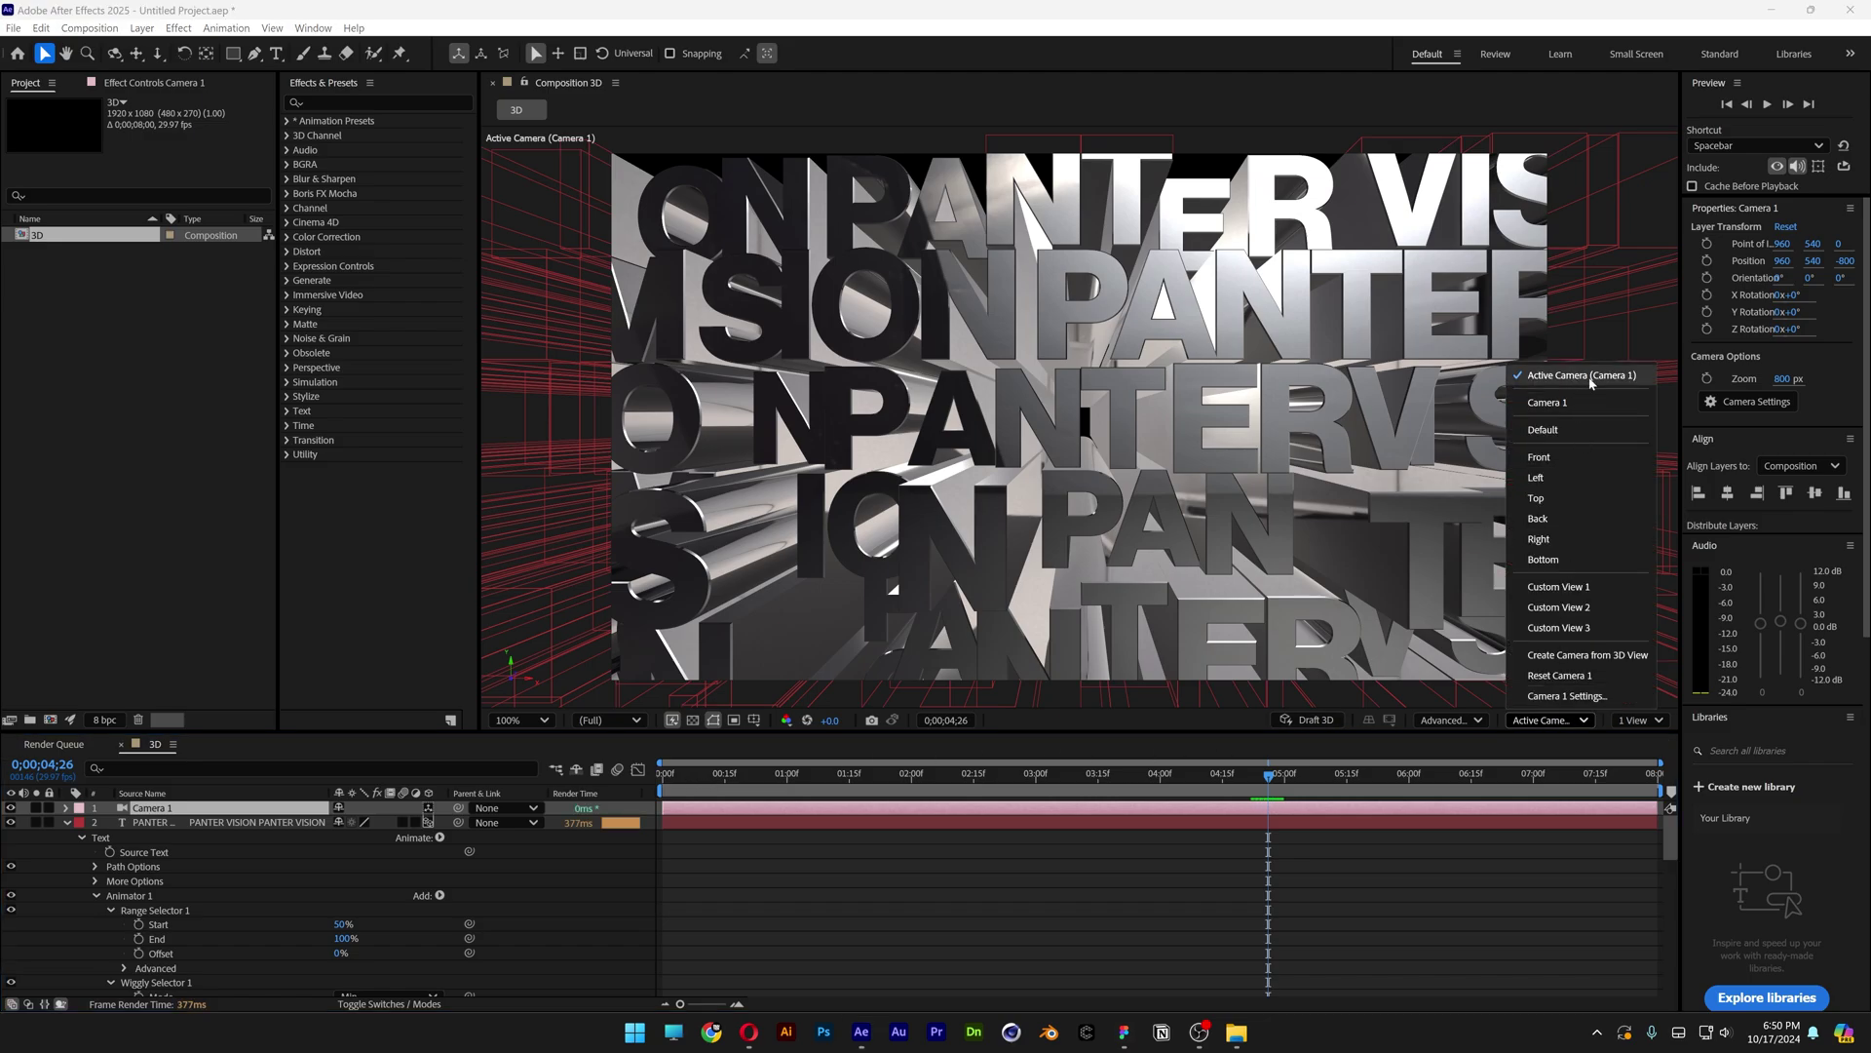
click(1624, 385)
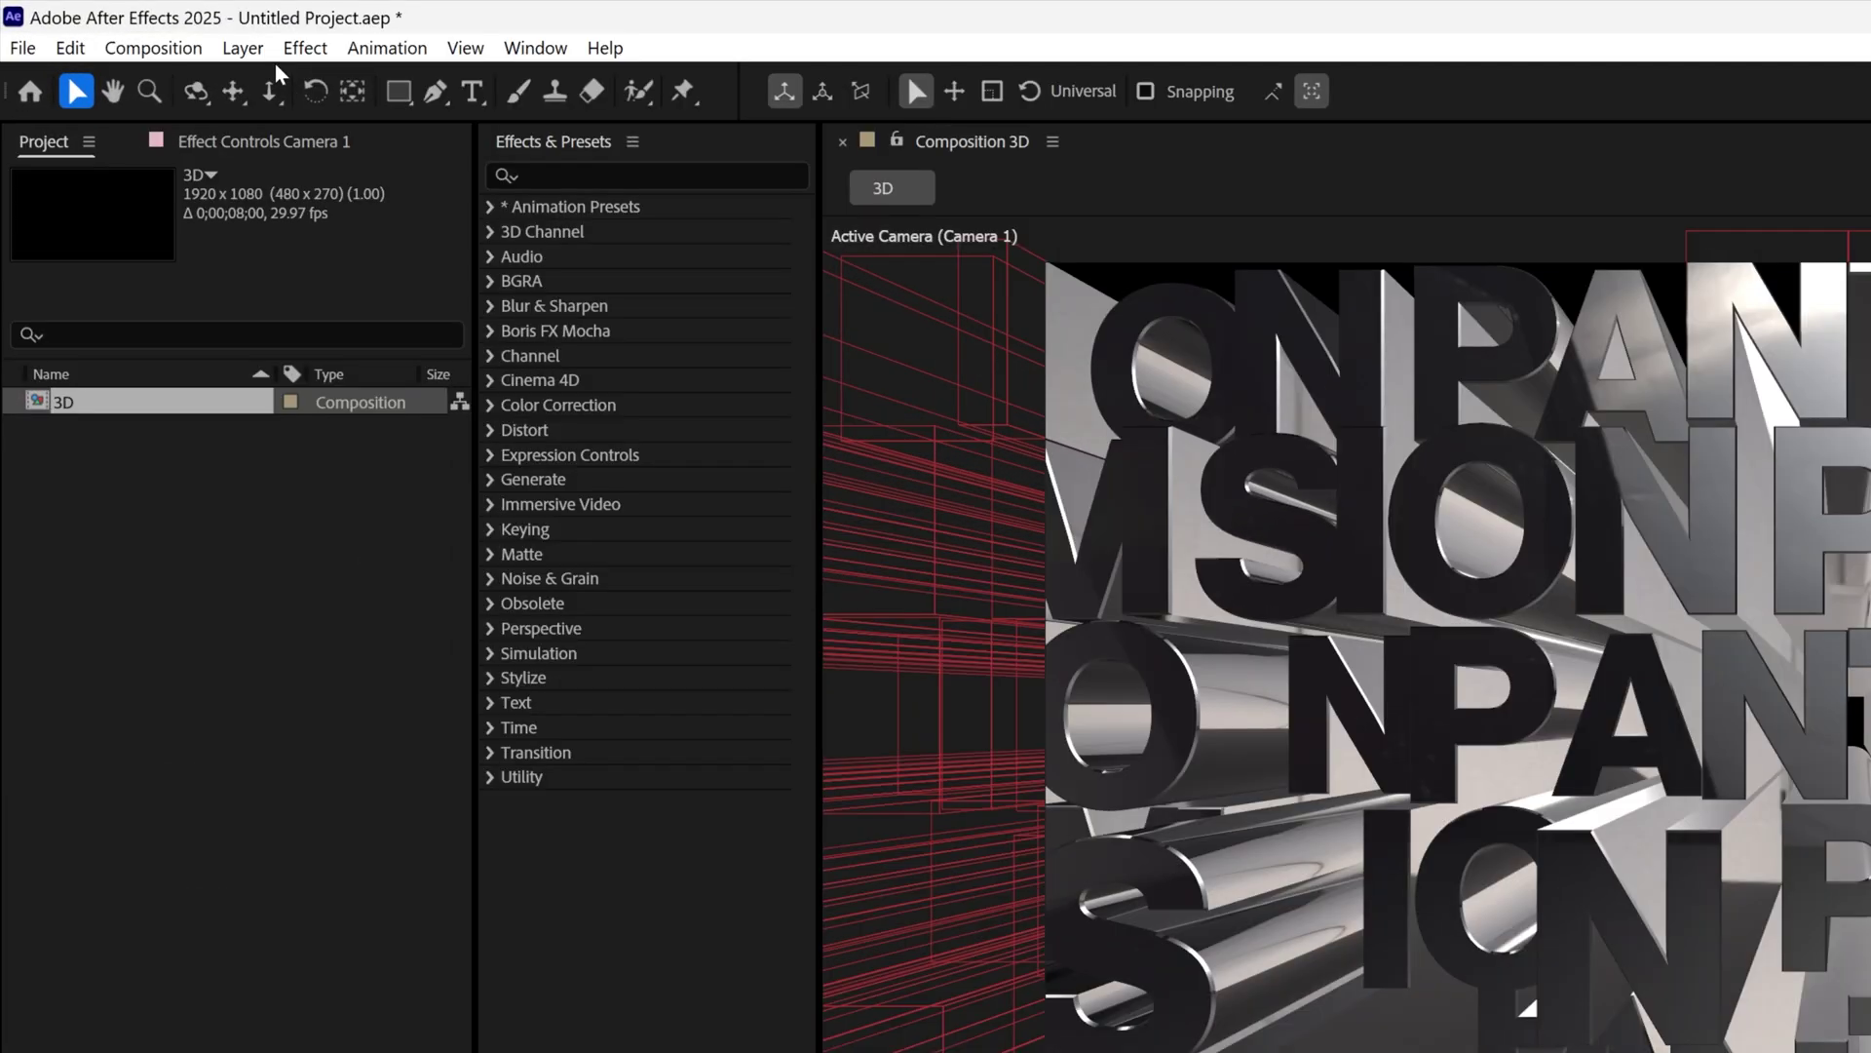
click(142, 28)
Add Environment Light 1 at 107% intensity with Casts Shadows on.
mouse_move(275, 82)
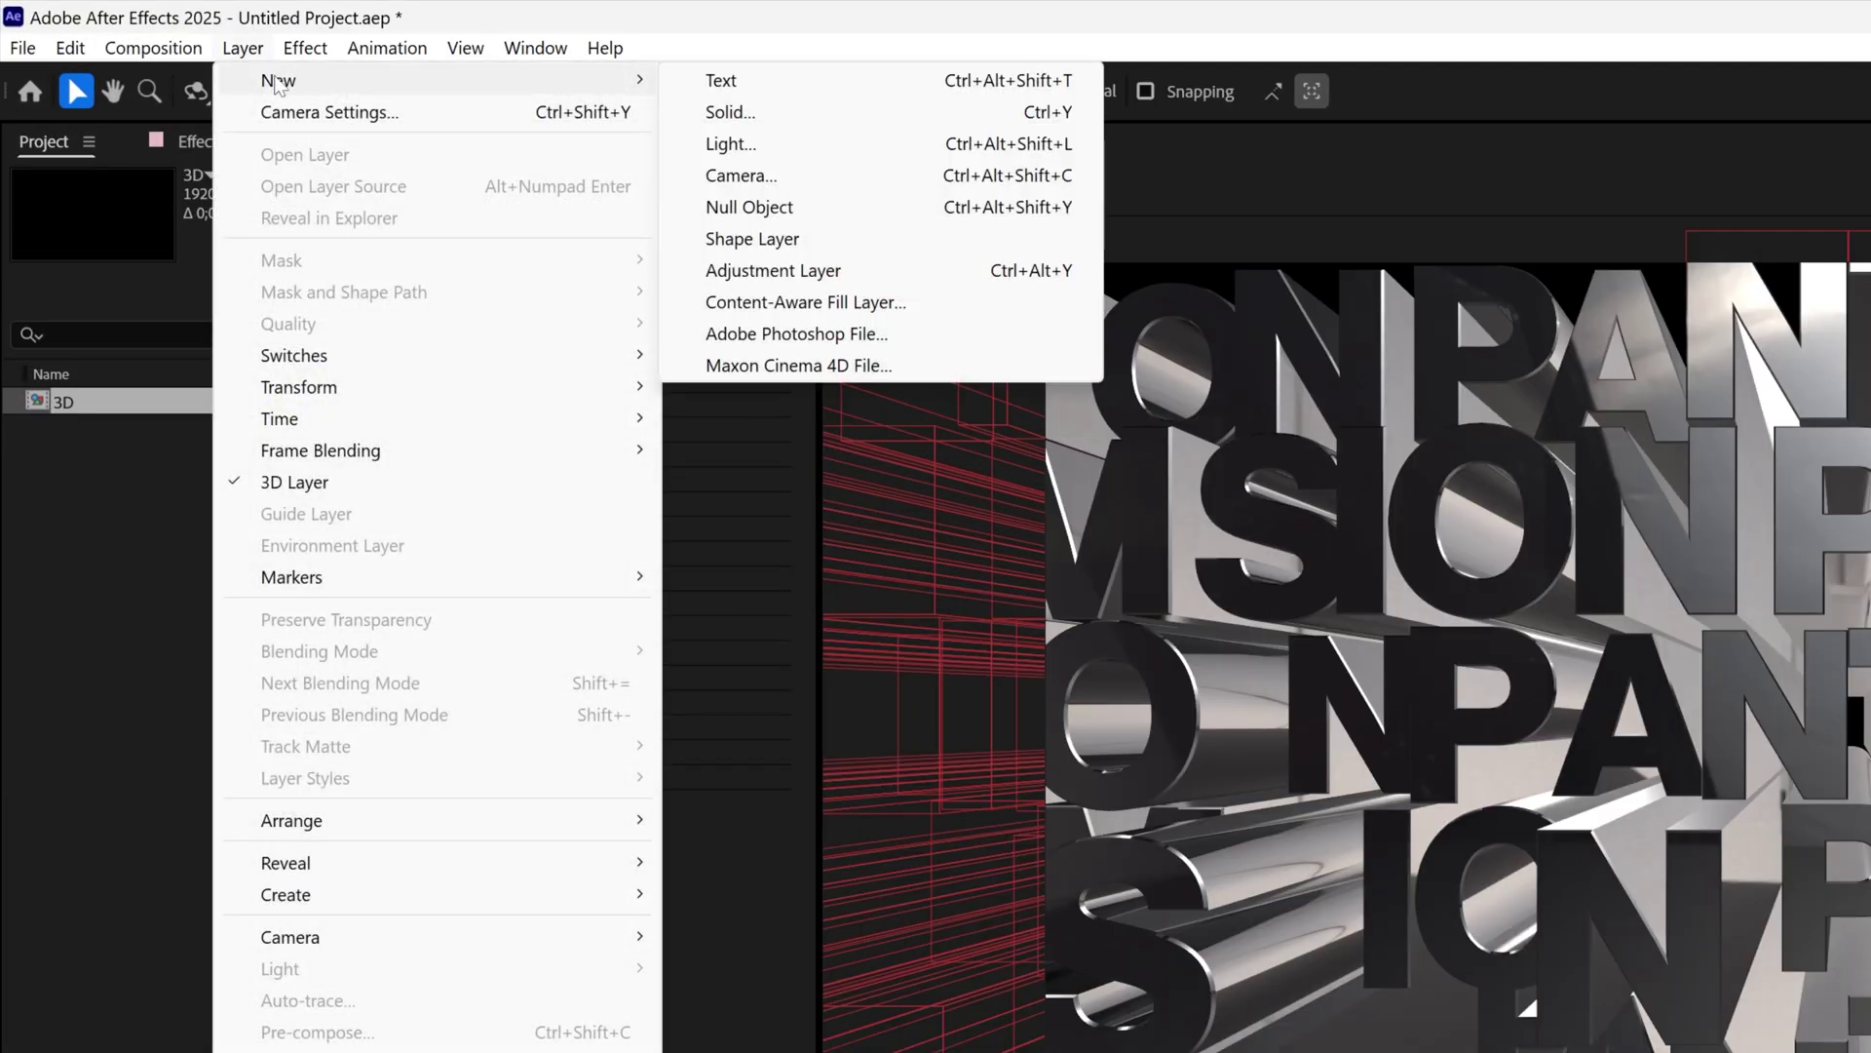
click(754, 139)
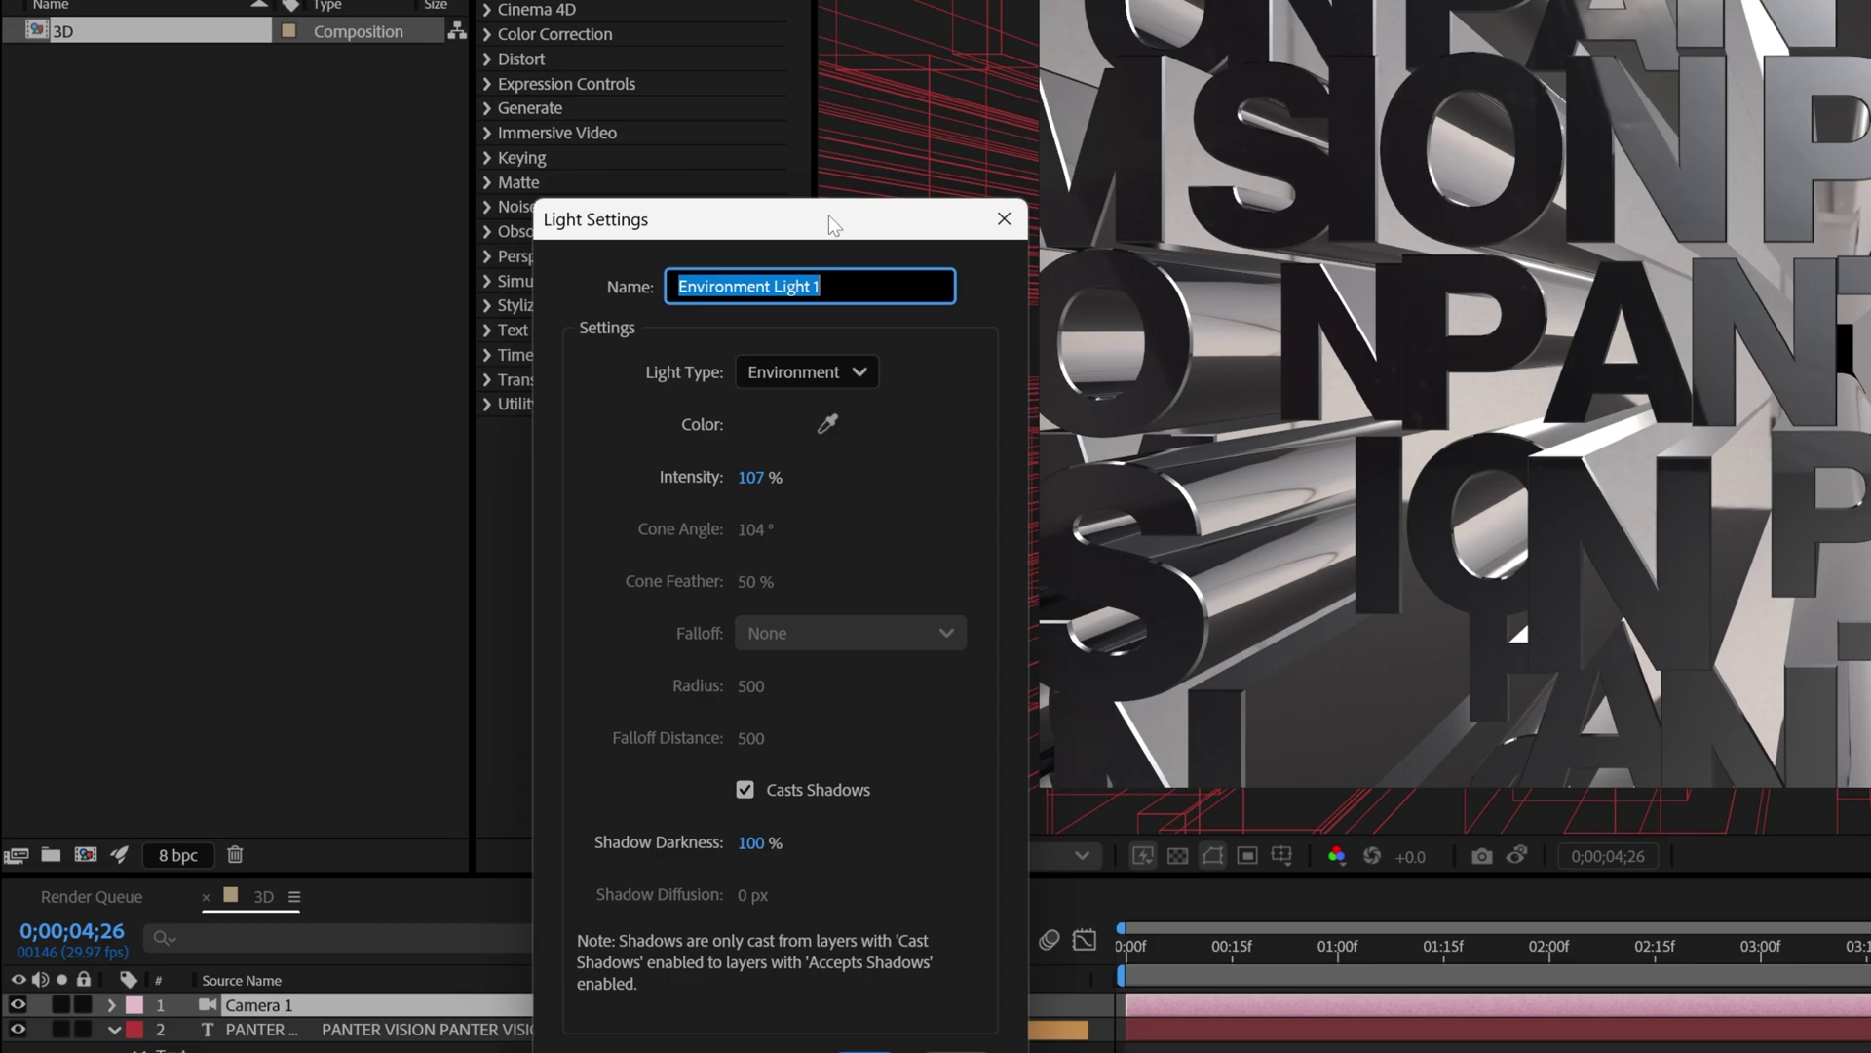
click(817, 745)
click(851, 553)
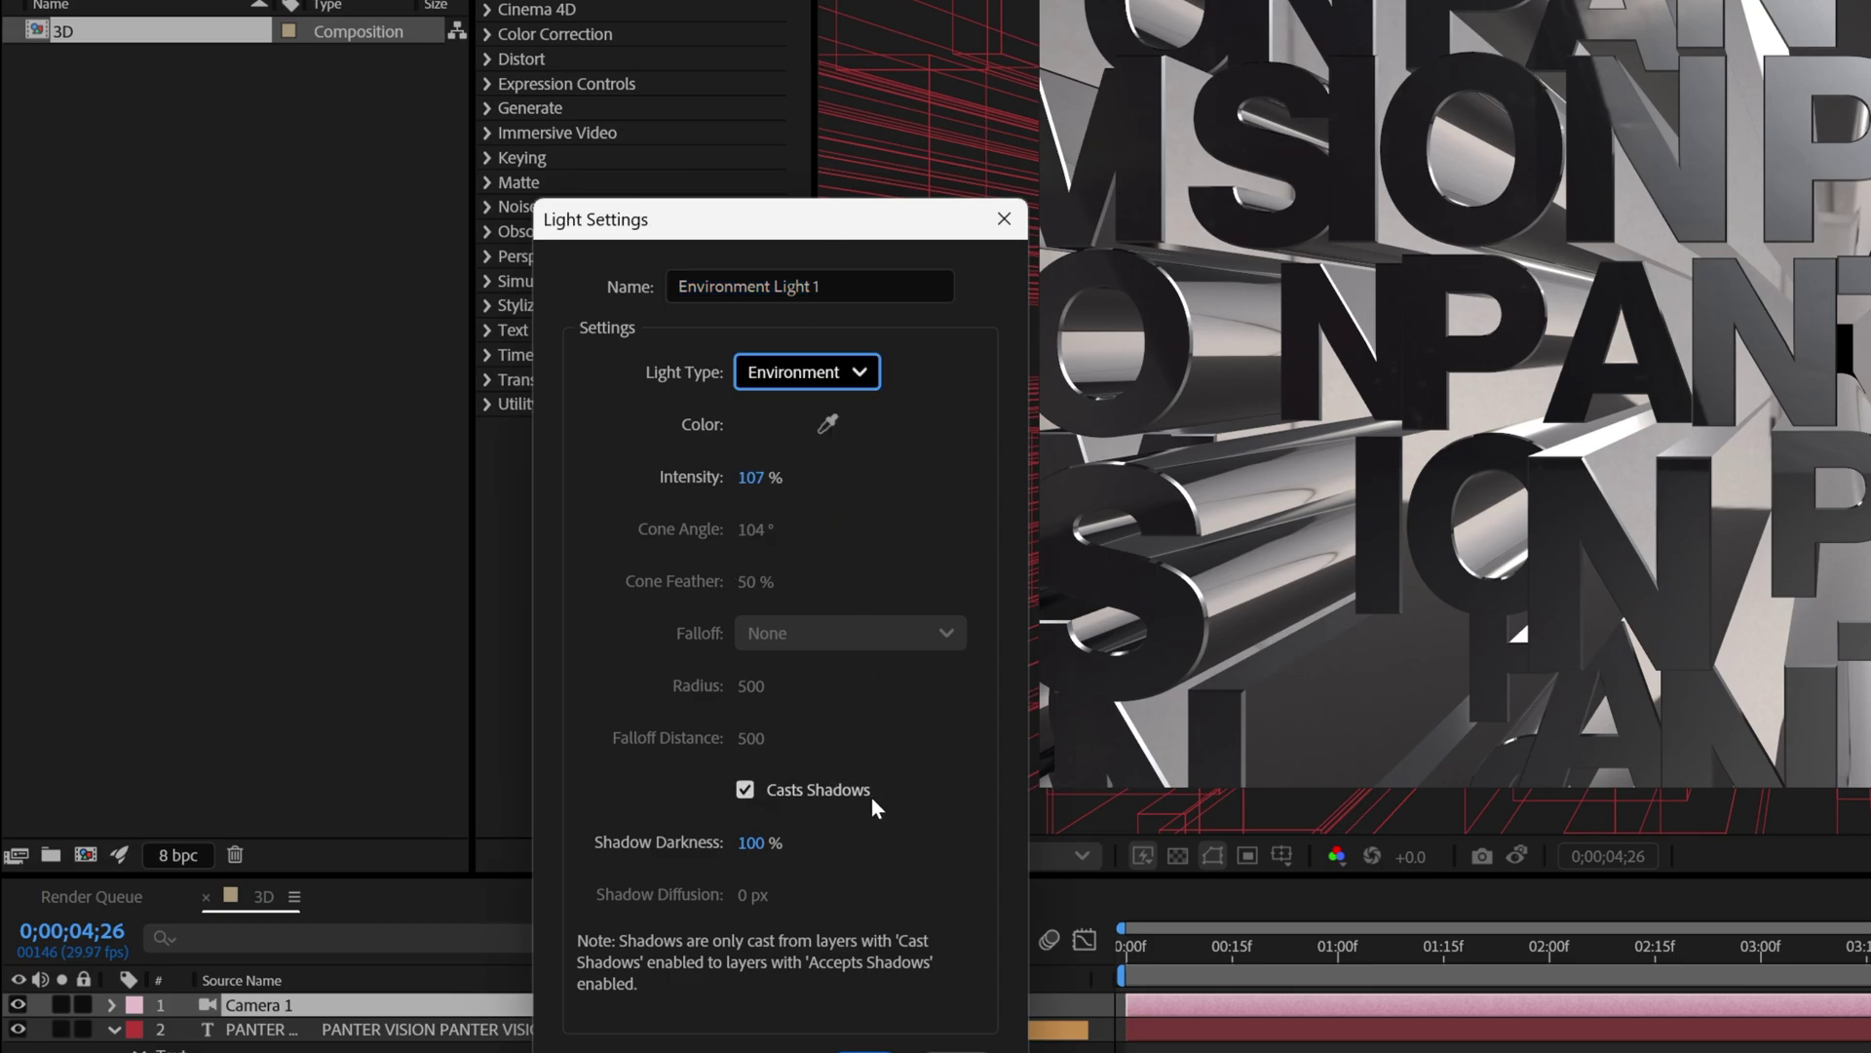
click(882, 1045)
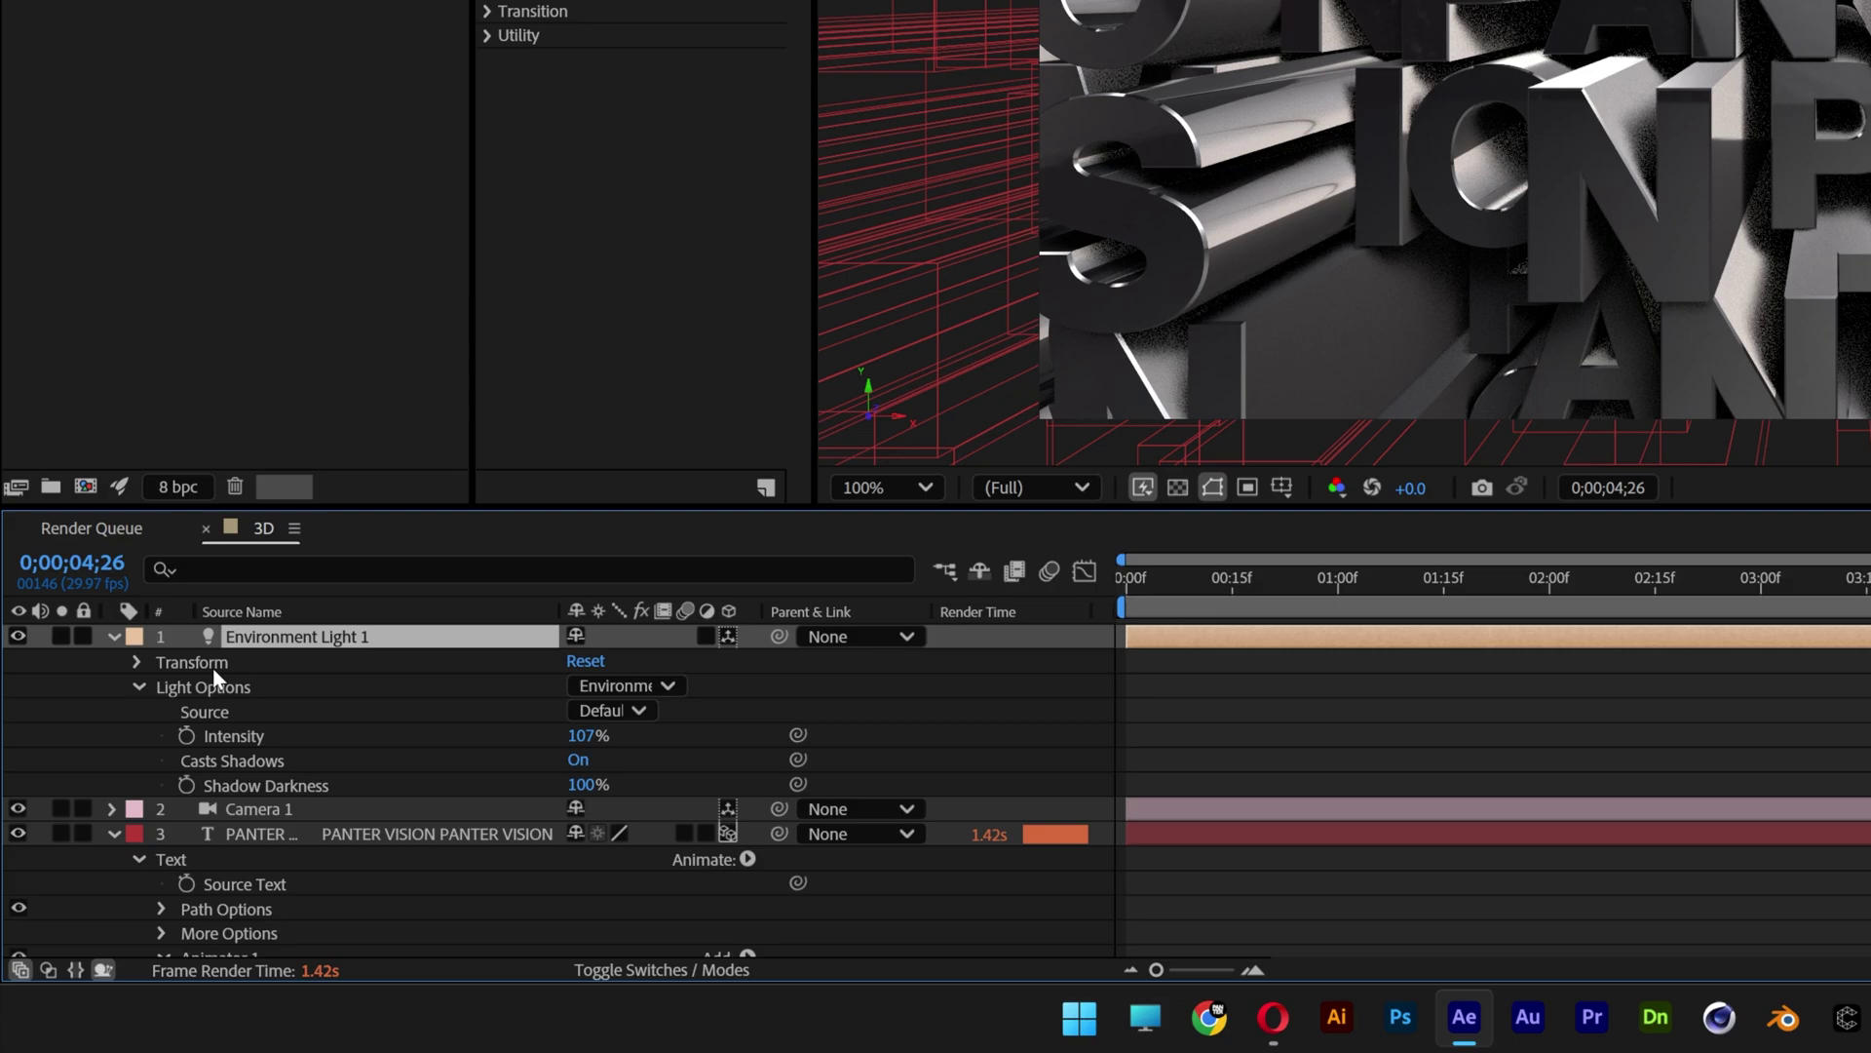
Set Environment Light 1 rotation to X 42° and Y -14°, then import belfast_sunset_puresky_4k.exr.
click(213, 671)
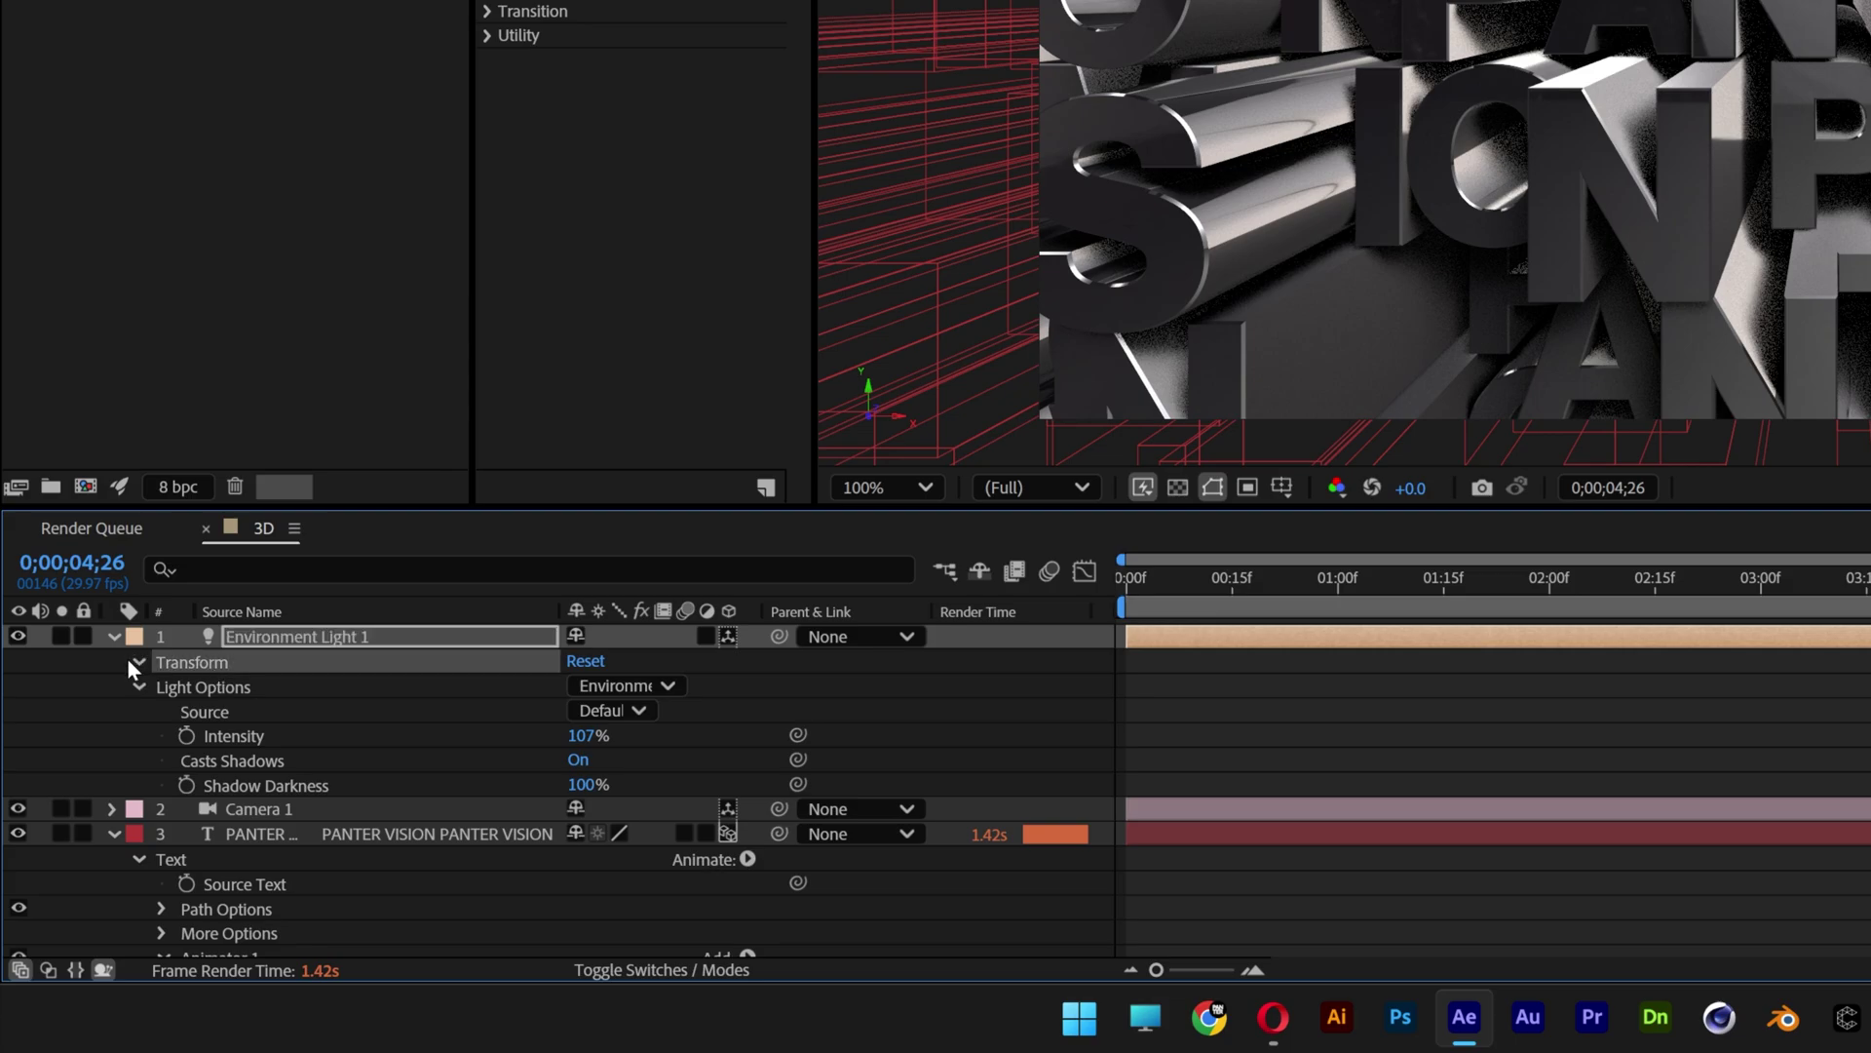
click(135, 664)
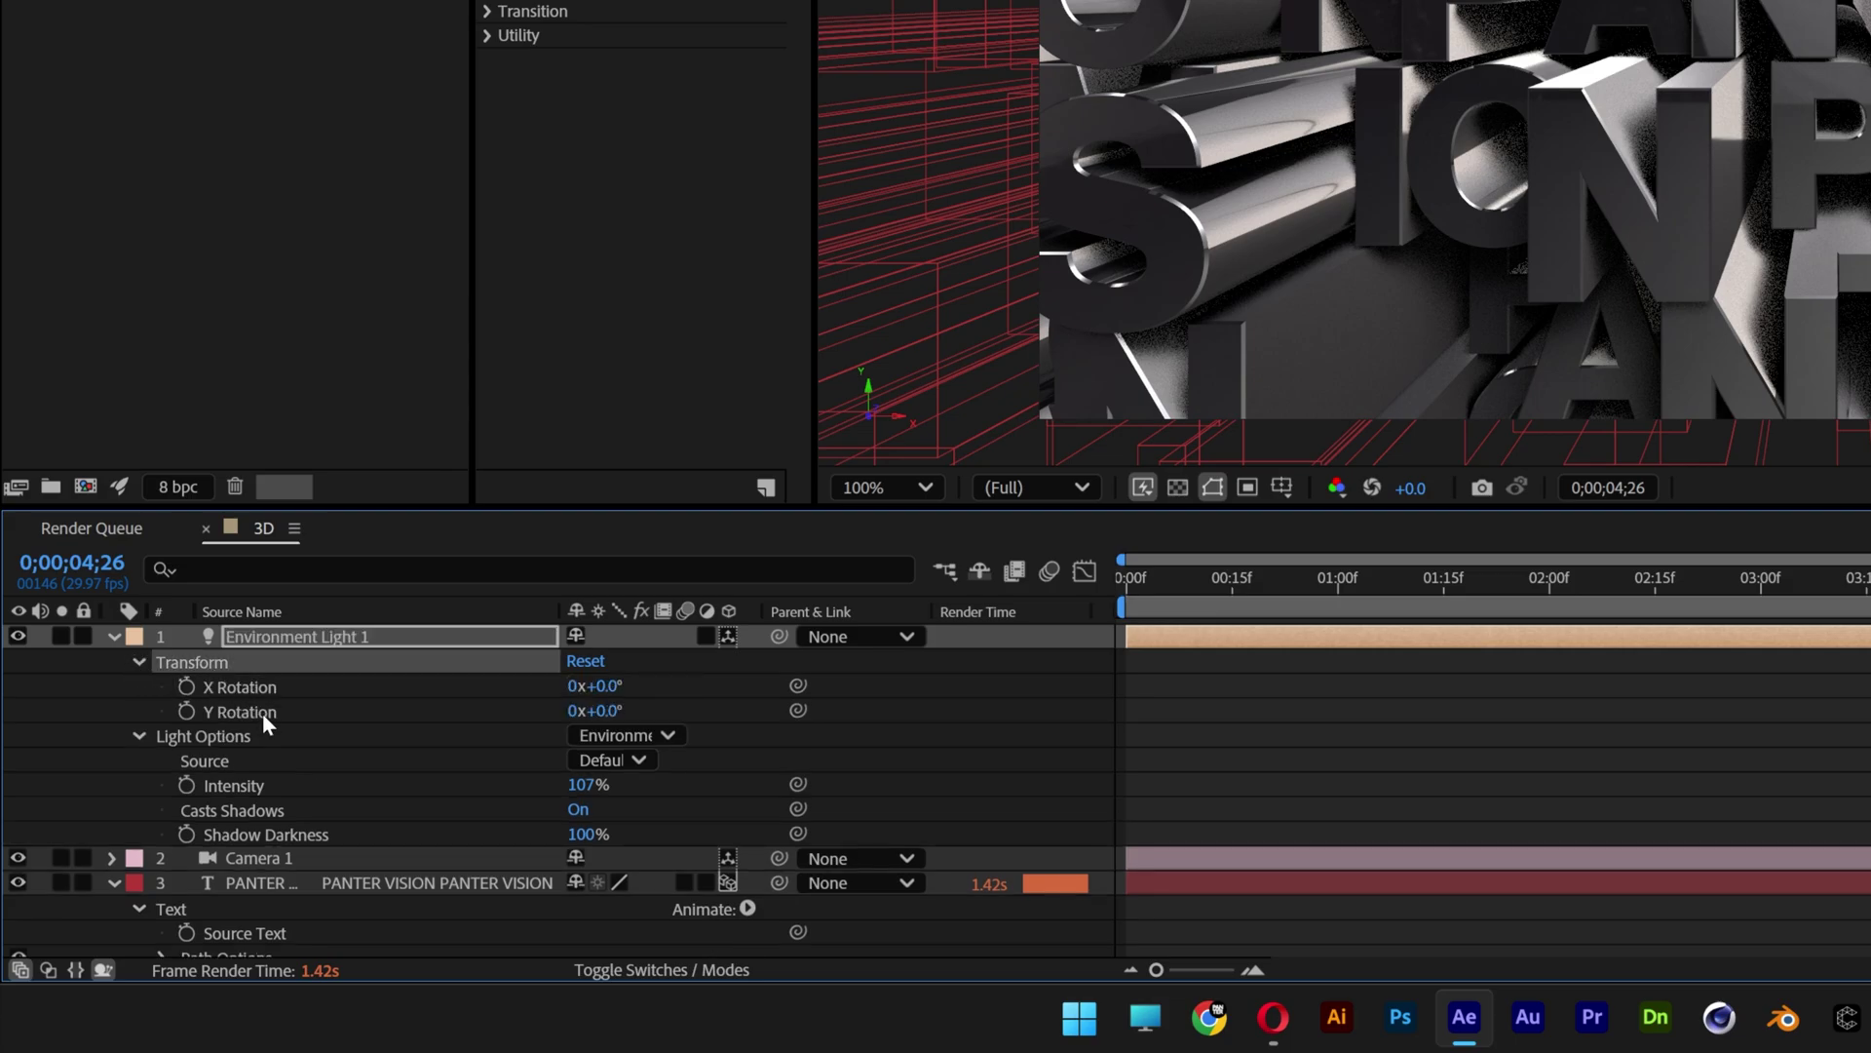
click(261, 690)
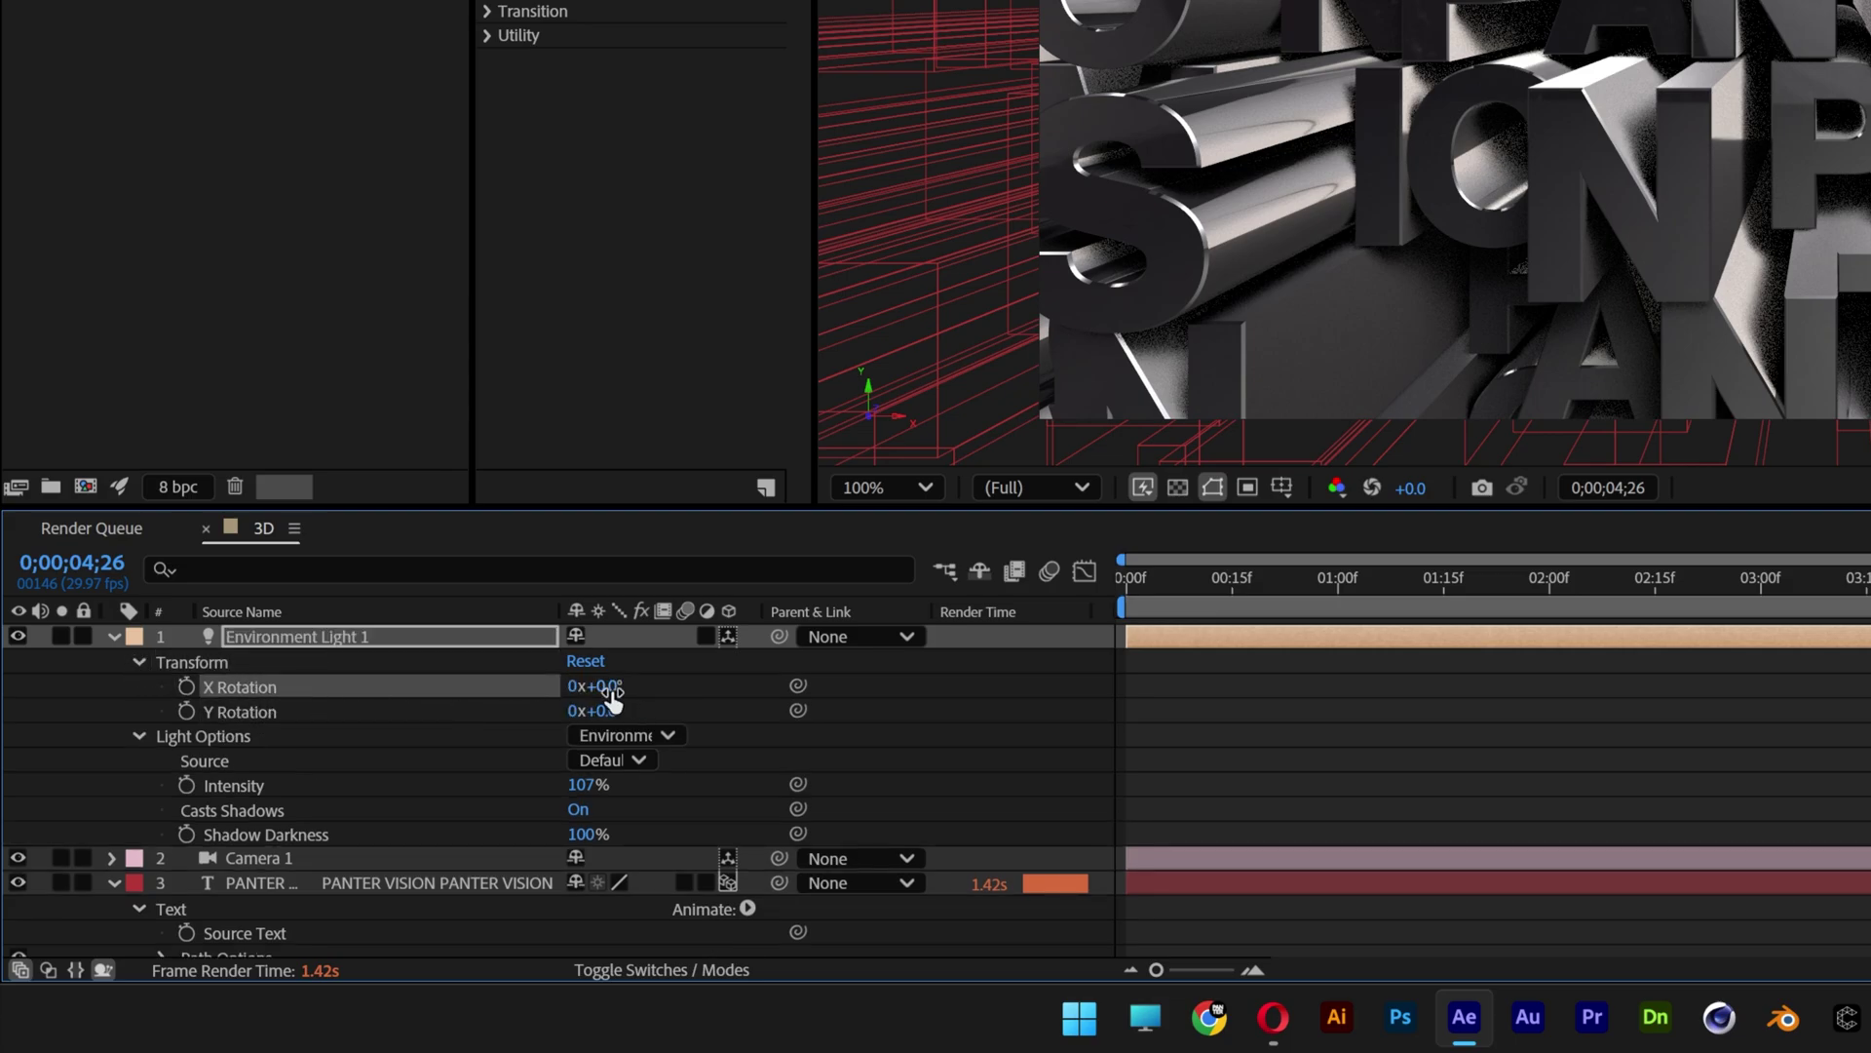
drag(612, 694, 657, 693)
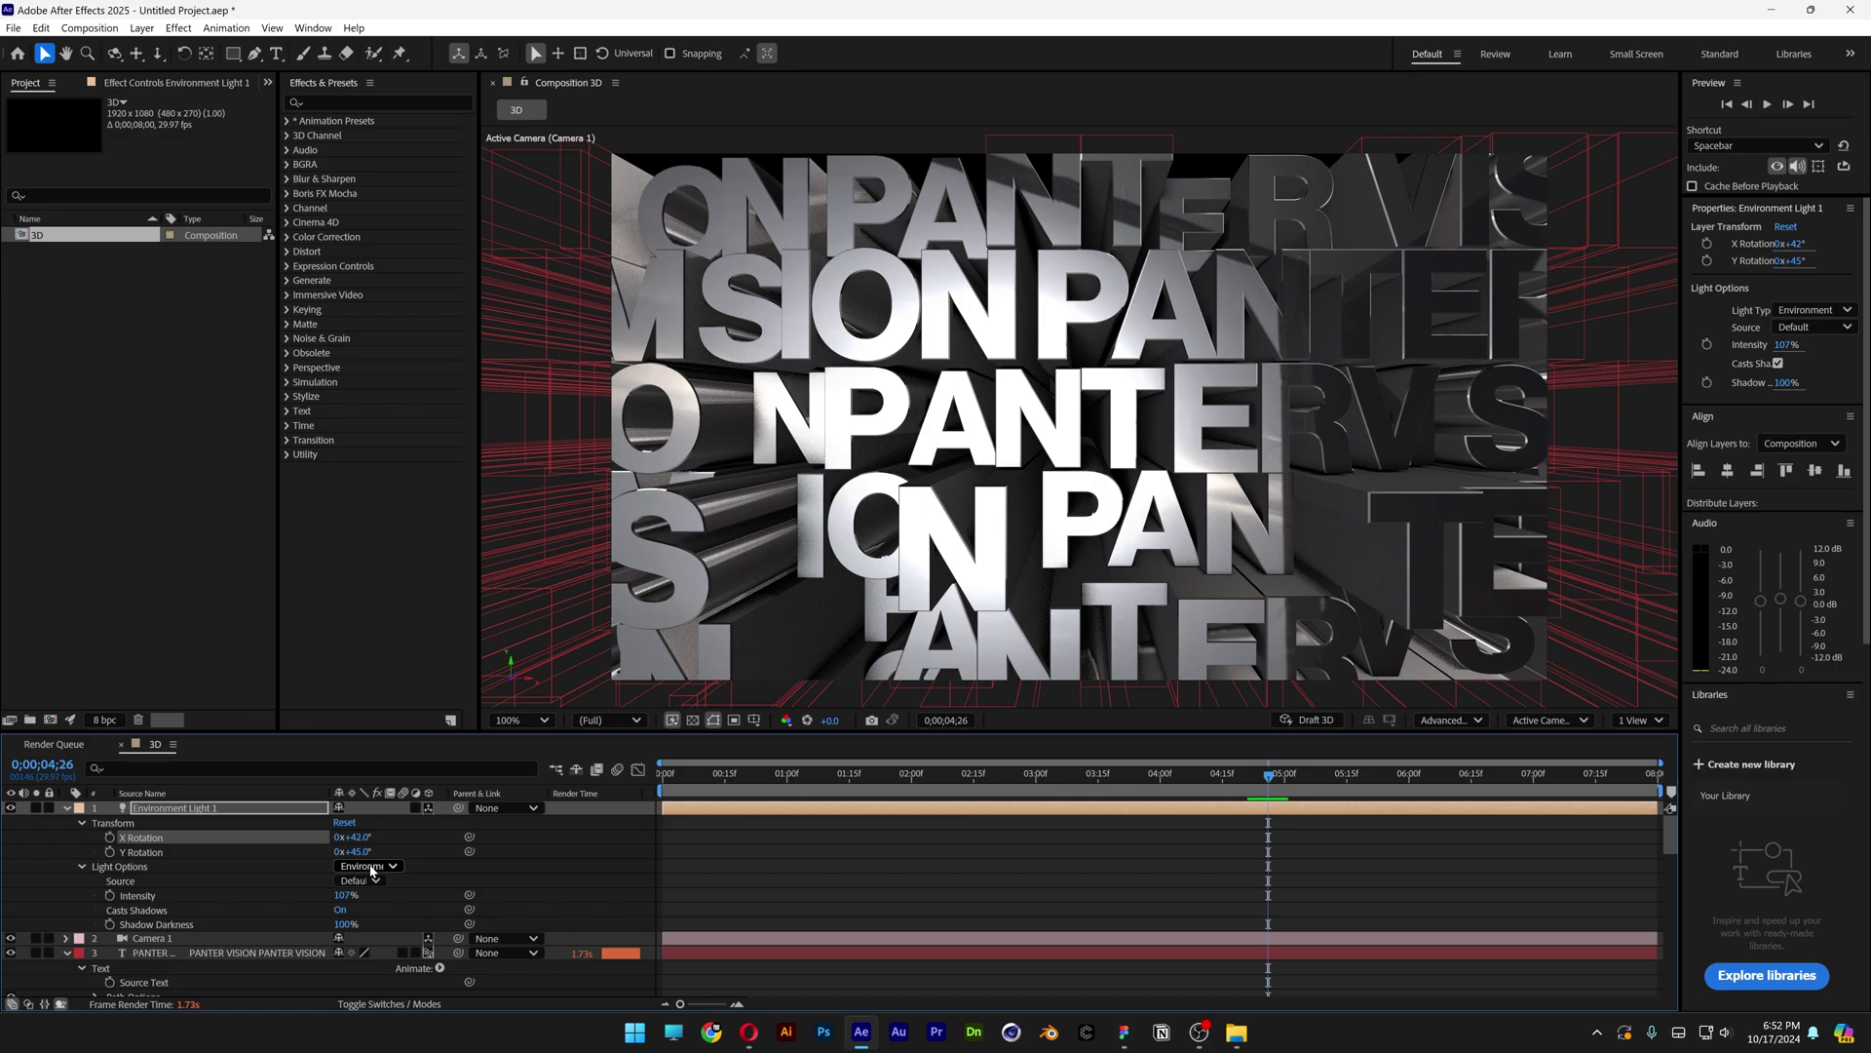
drag(349, 850, 353, 850)
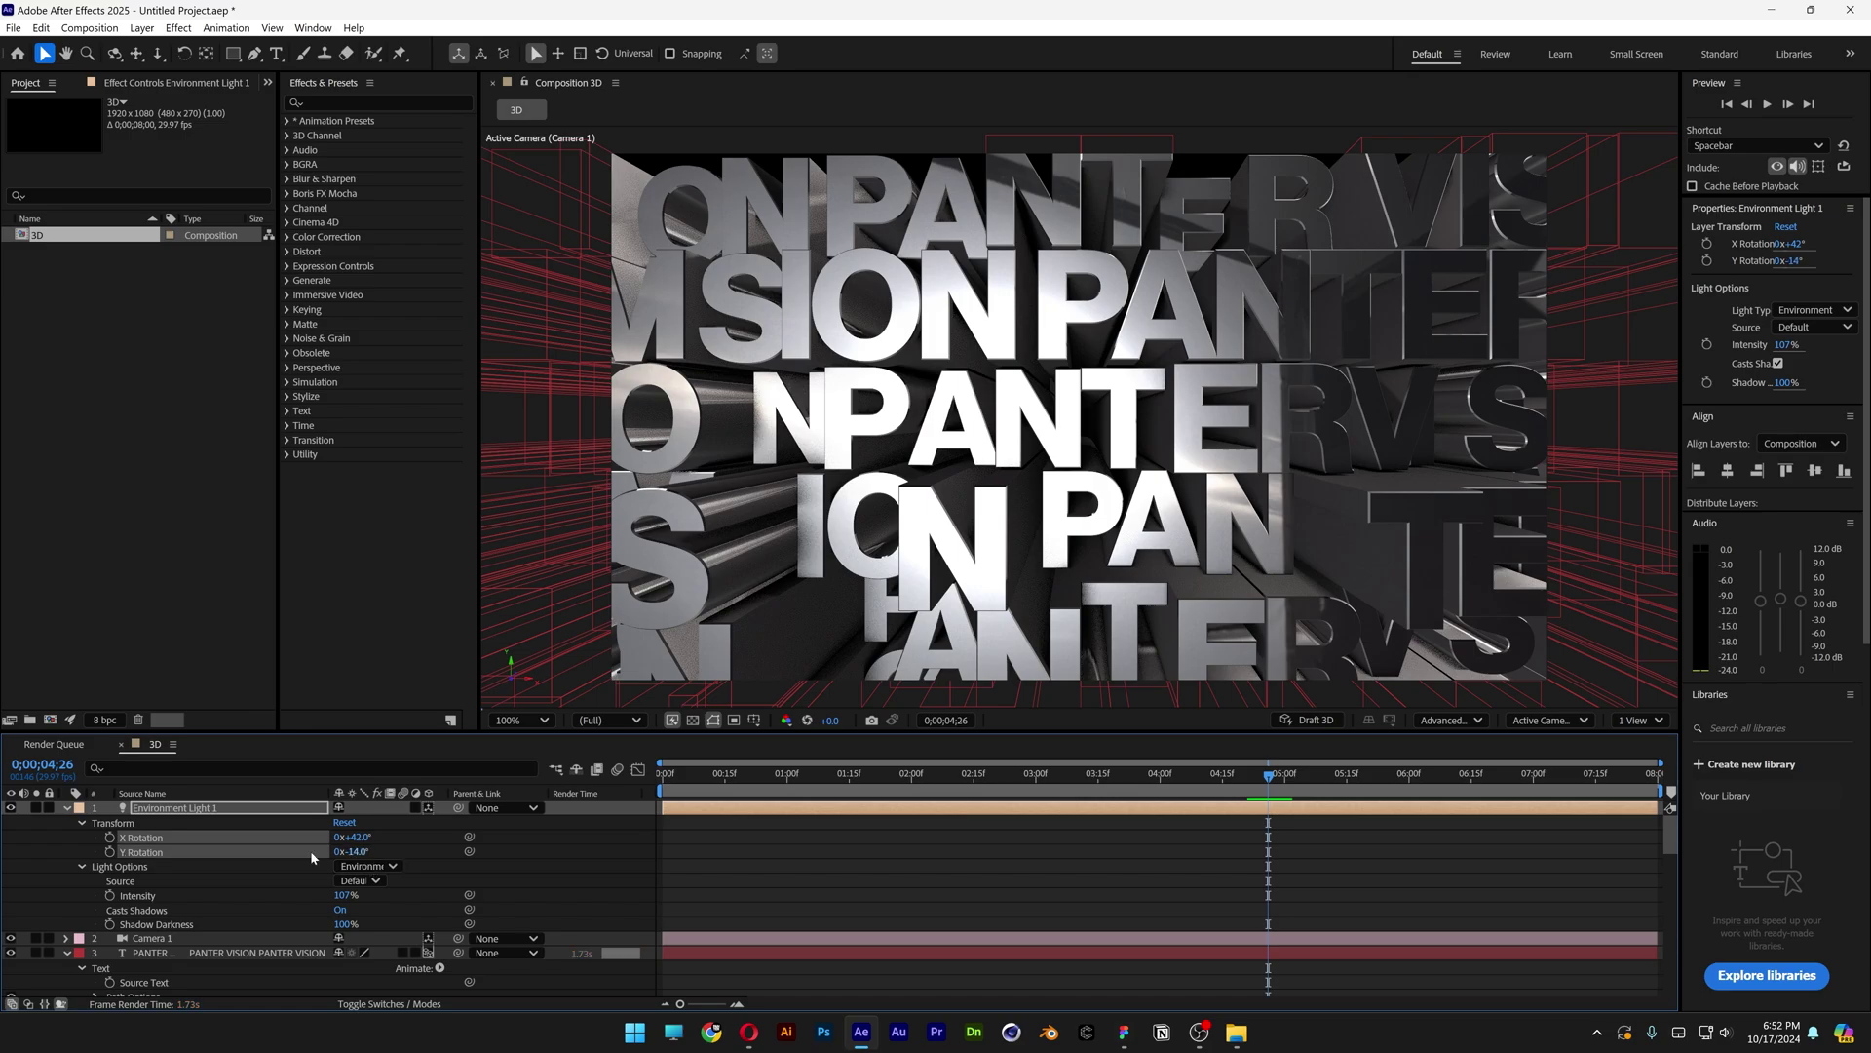
click(312, 854)
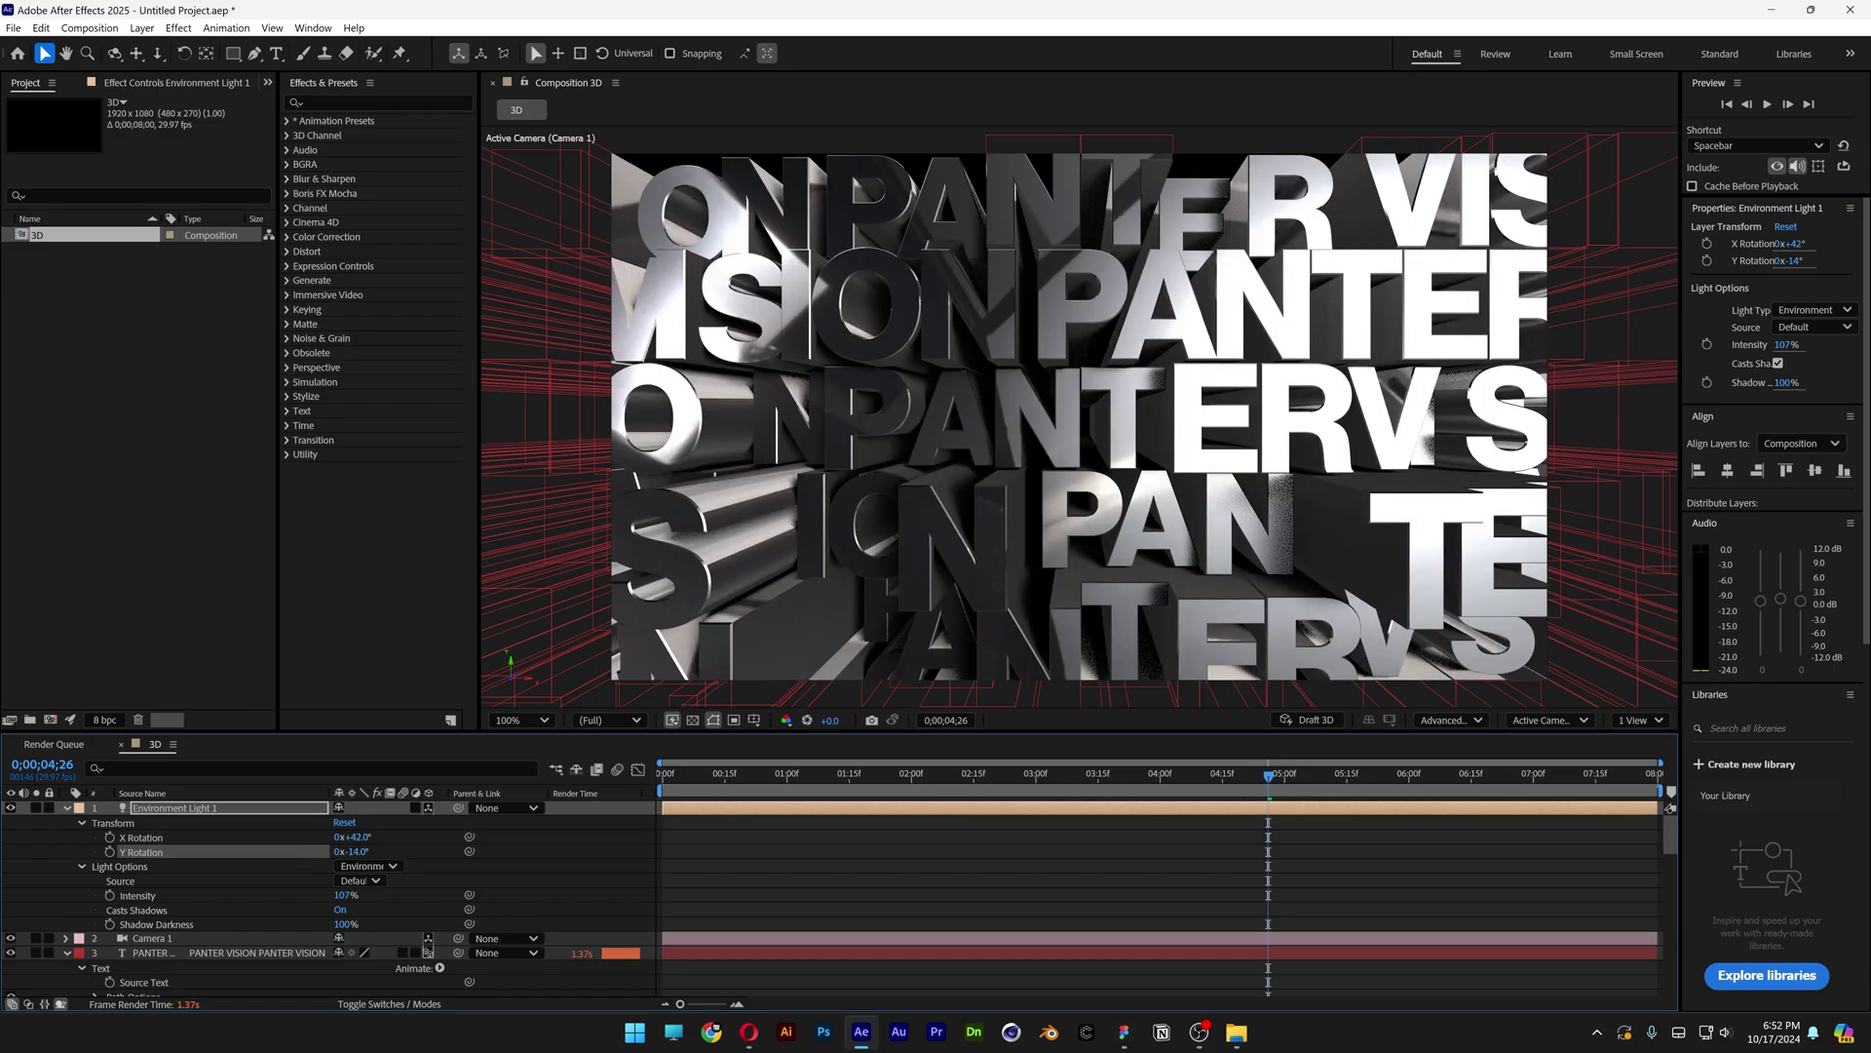
drag(1870, 229, 153, 350)
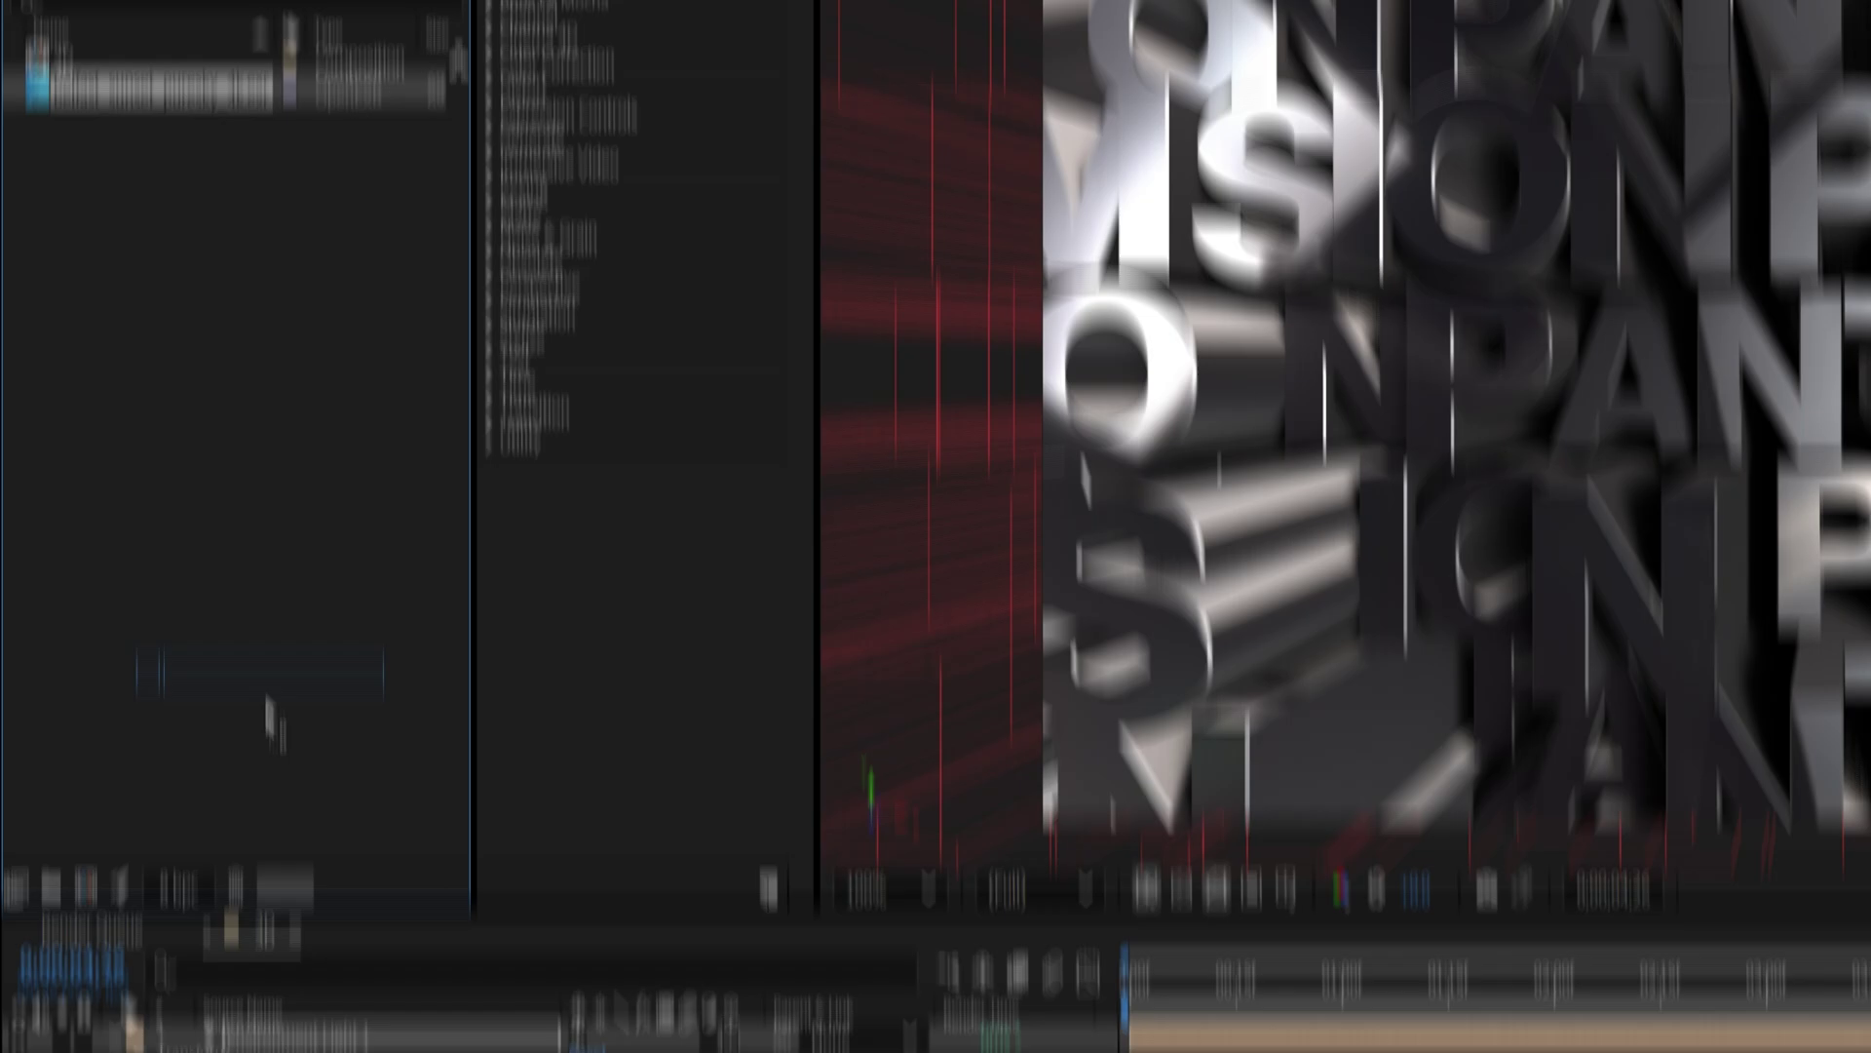
Add belfast_sunset_puresky_4k.exr as a hidden layer and make it Environment Light 1's Source.
drag(153, 439, 346, 692)
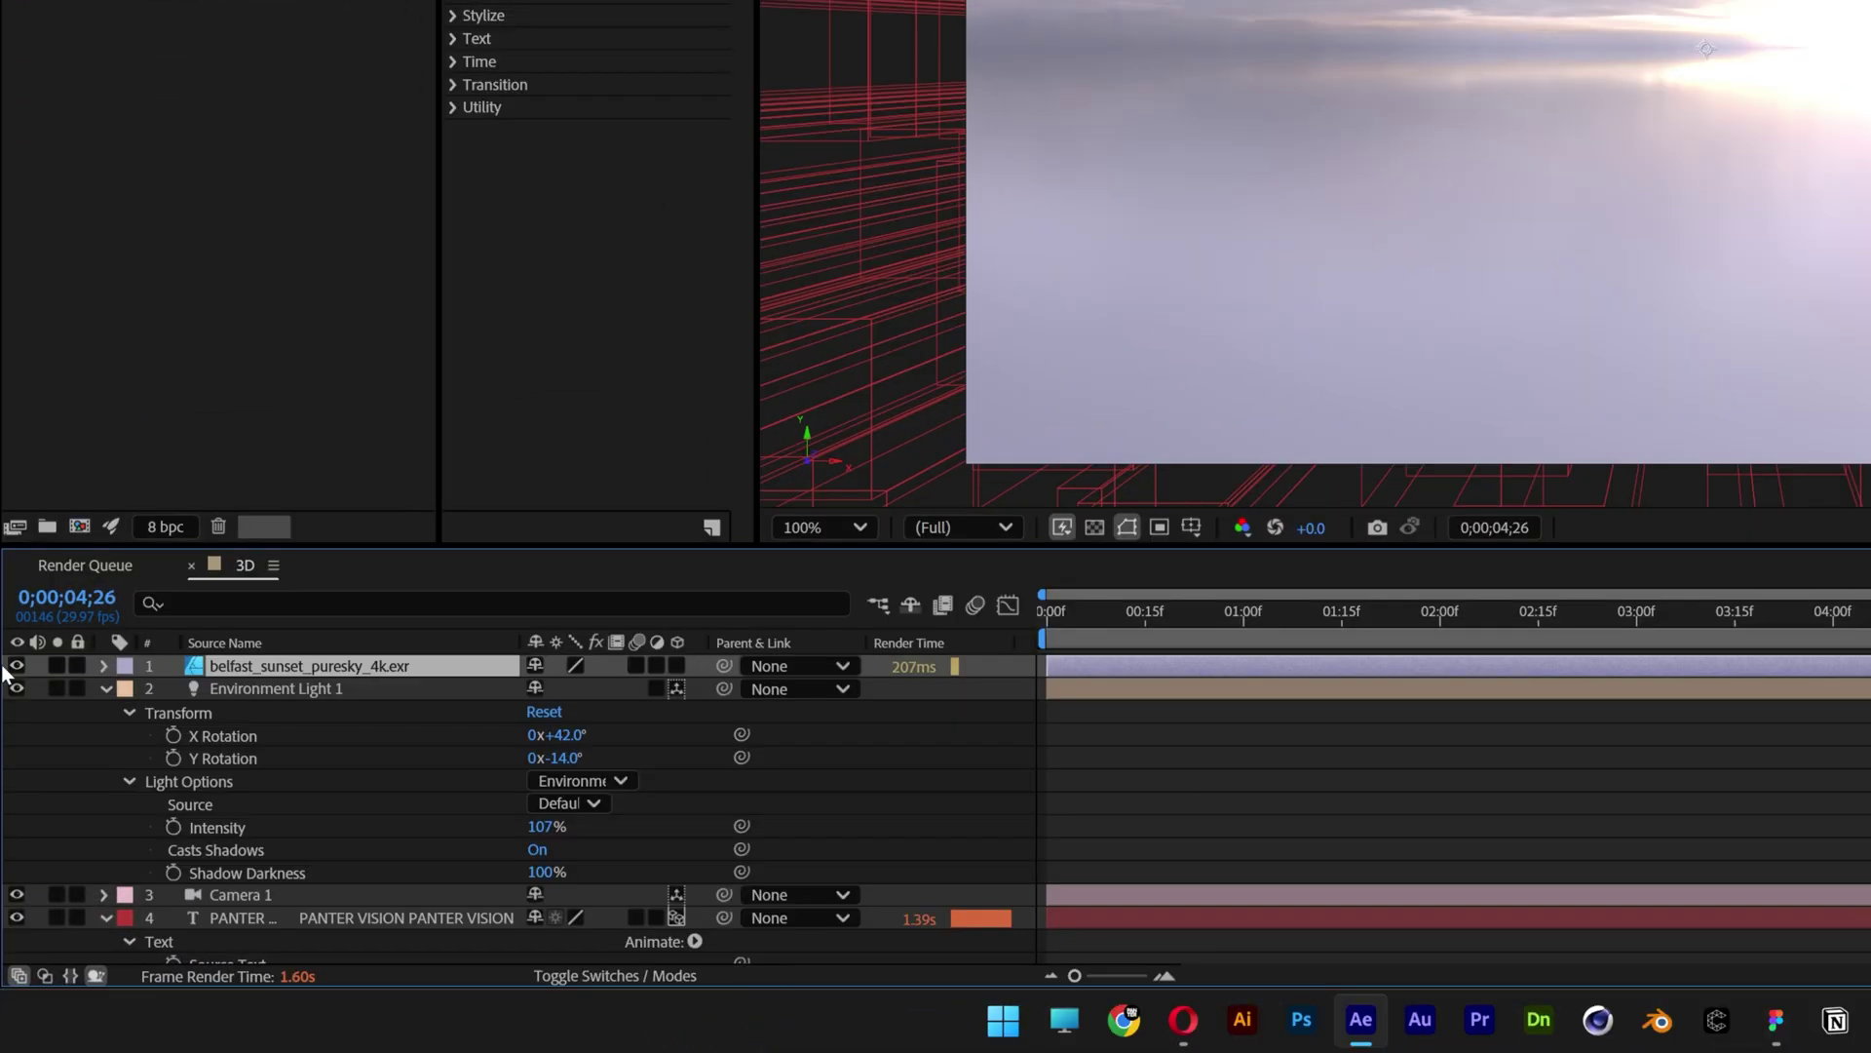
click(9, 807)
click(308, 692)
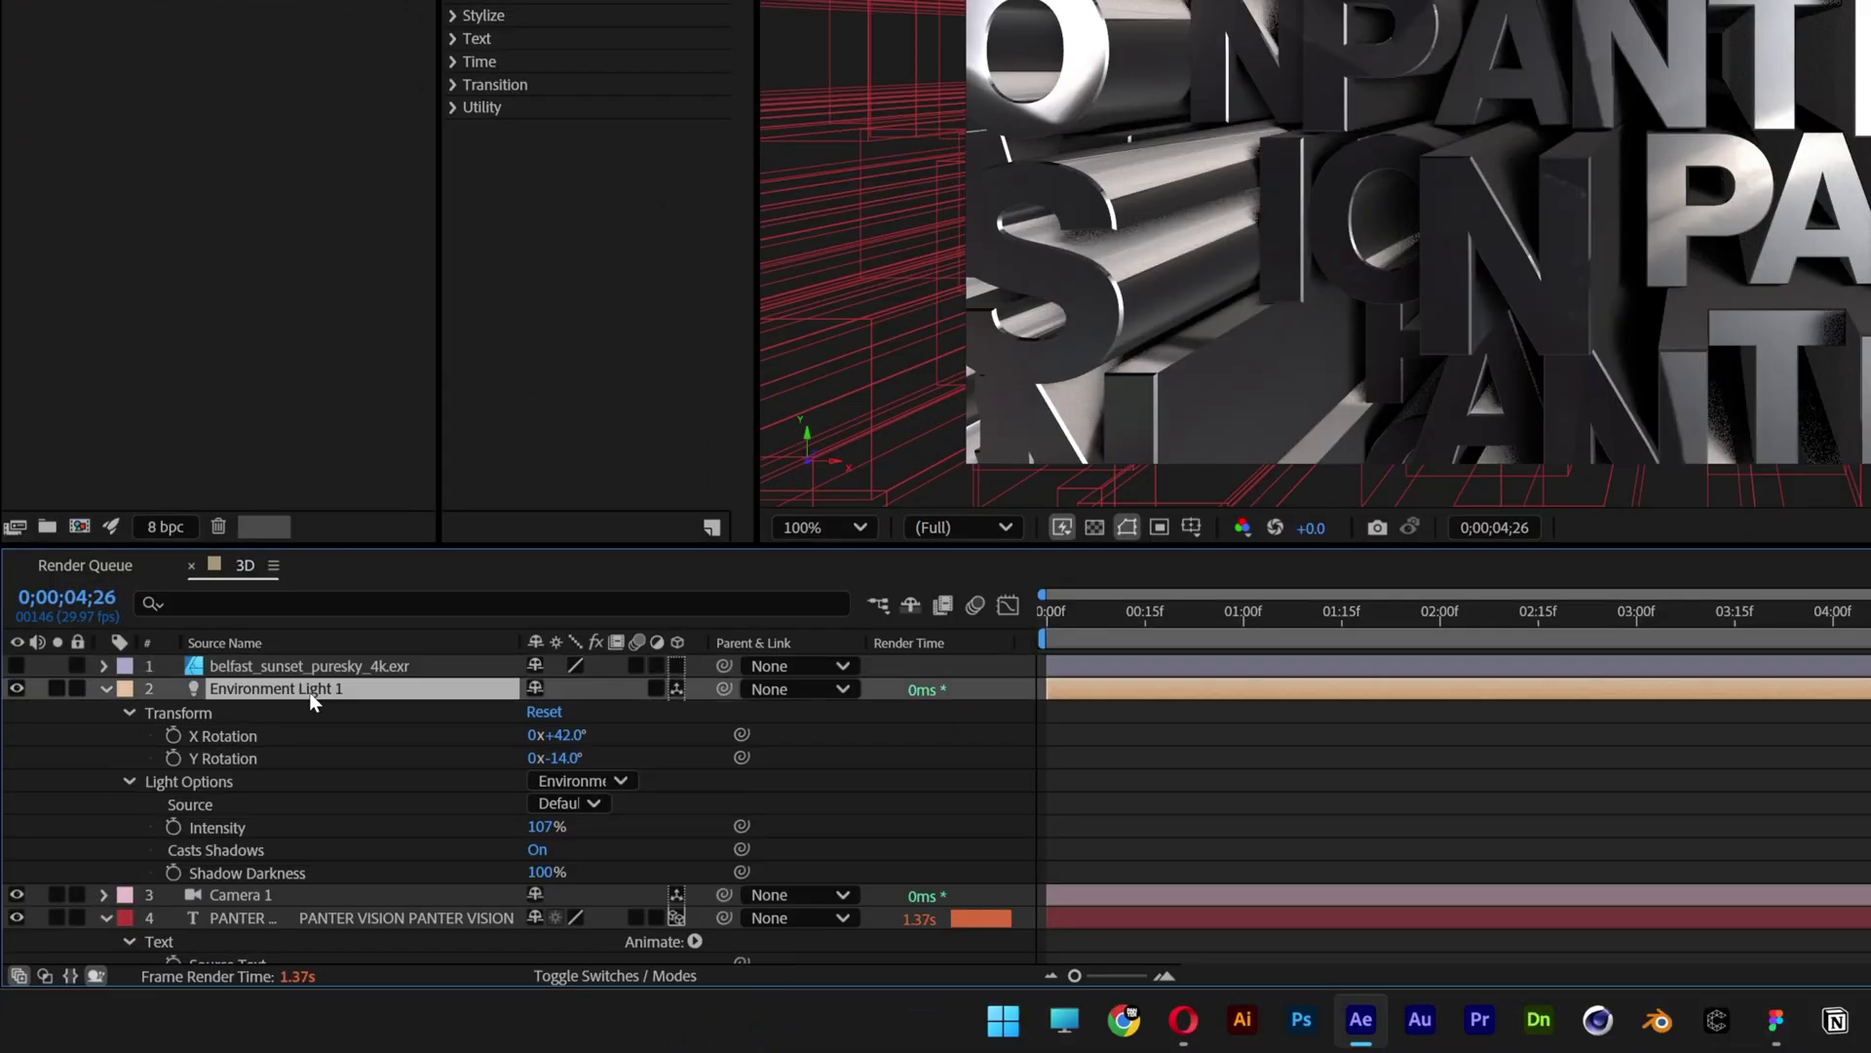
click(495, 804)
click(552, 801)
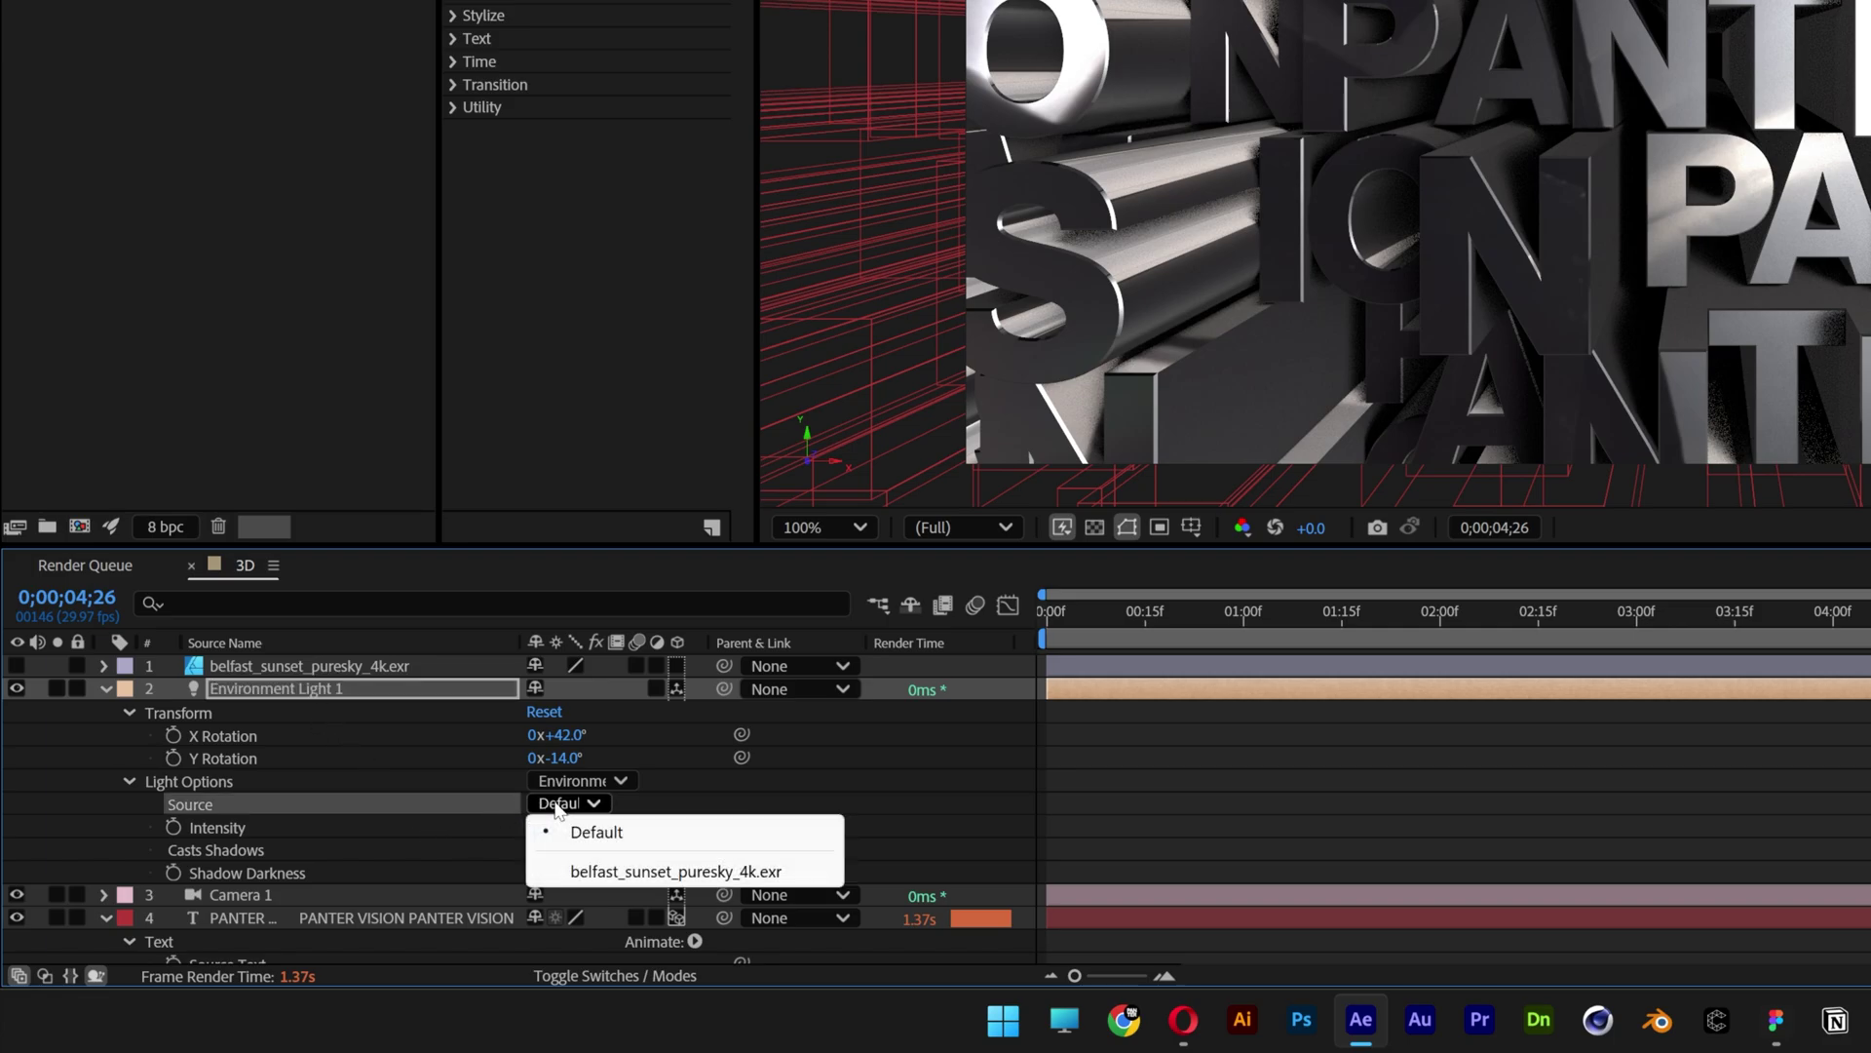
click(606, 875)
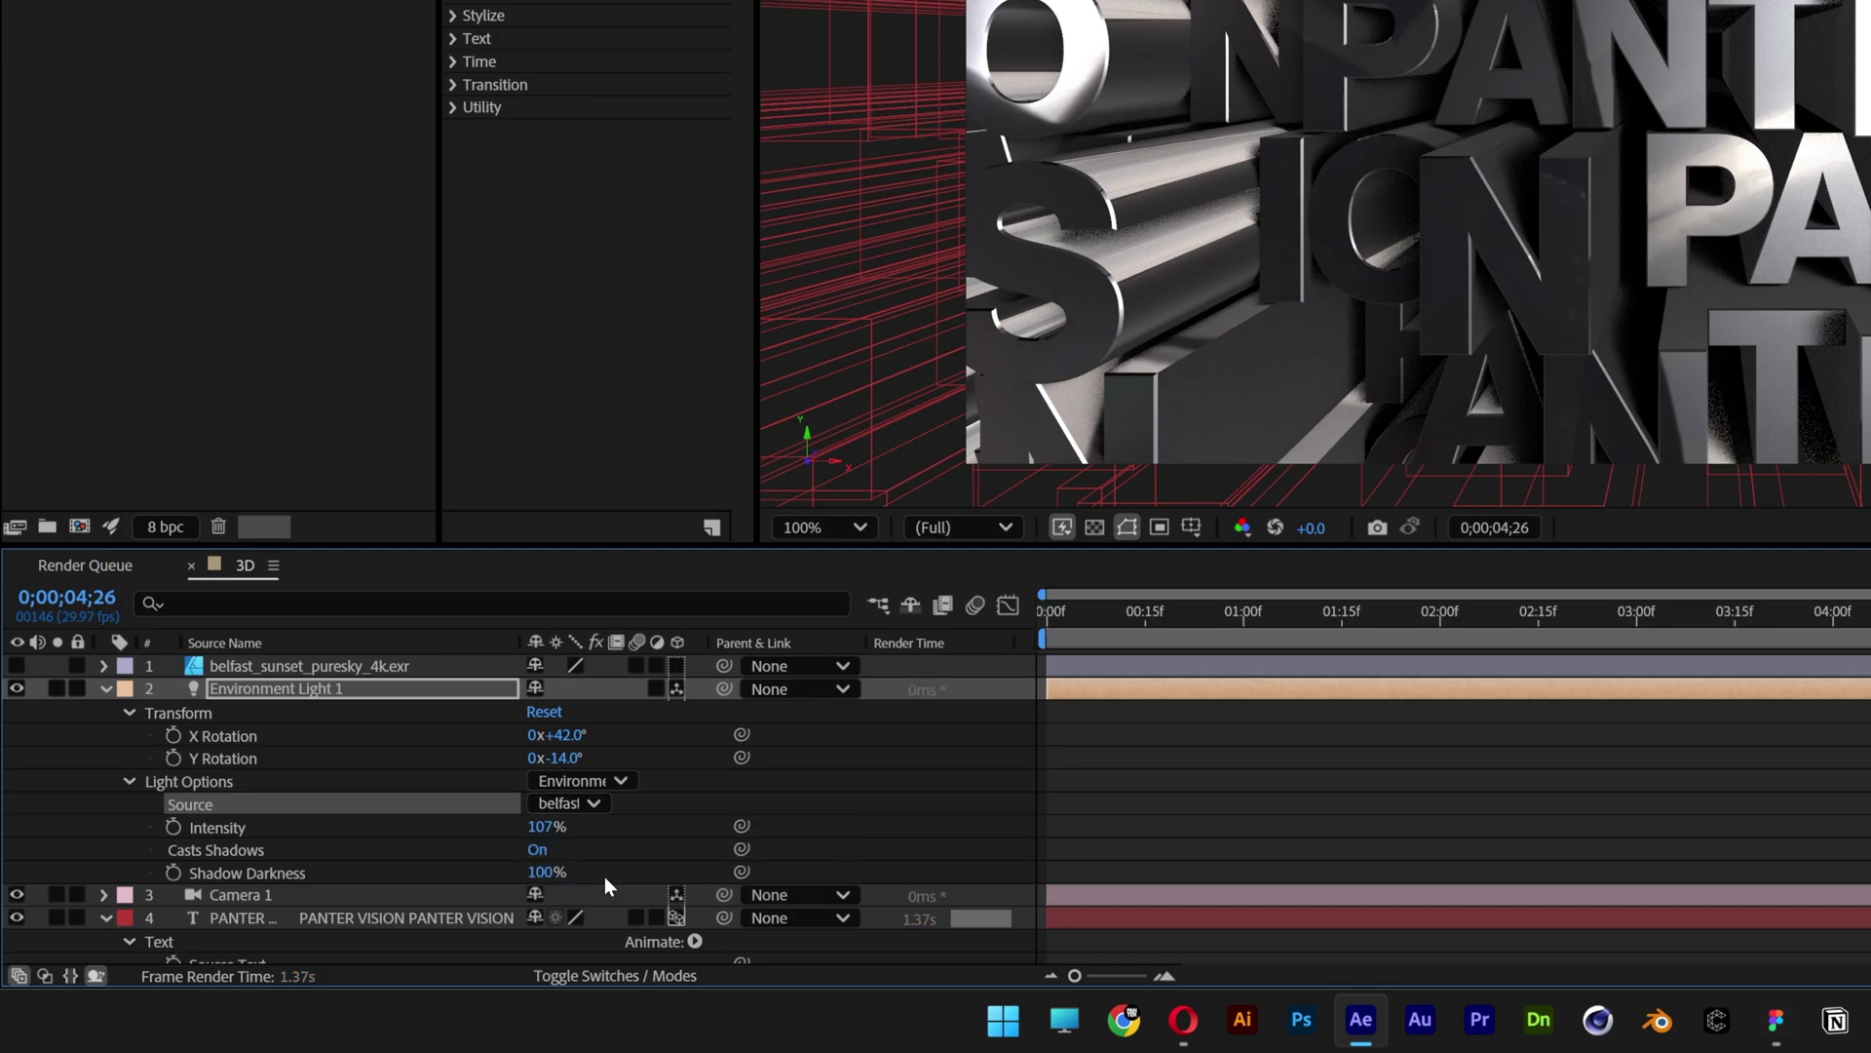
Rotate Environment Light 1 to X 70° and Y 170°.
click(277, 738)
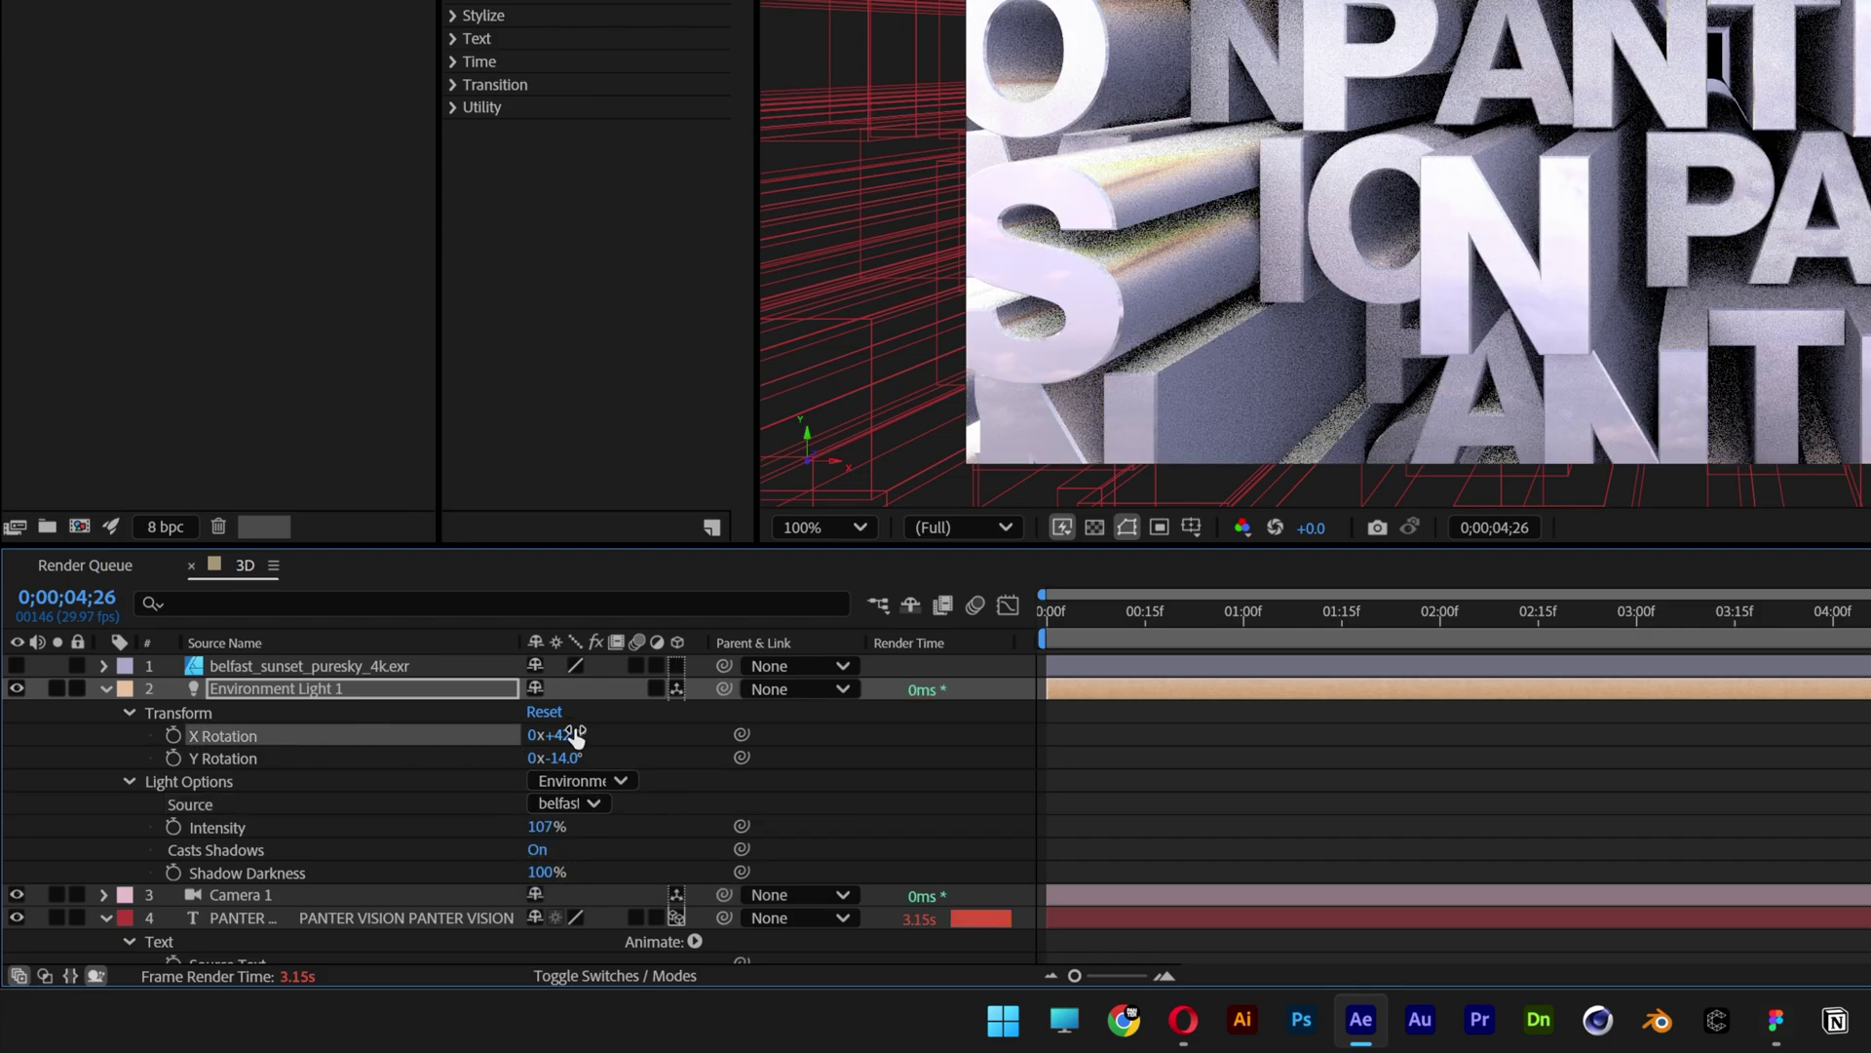
click(569, 734)
text(70)
key(Tab)
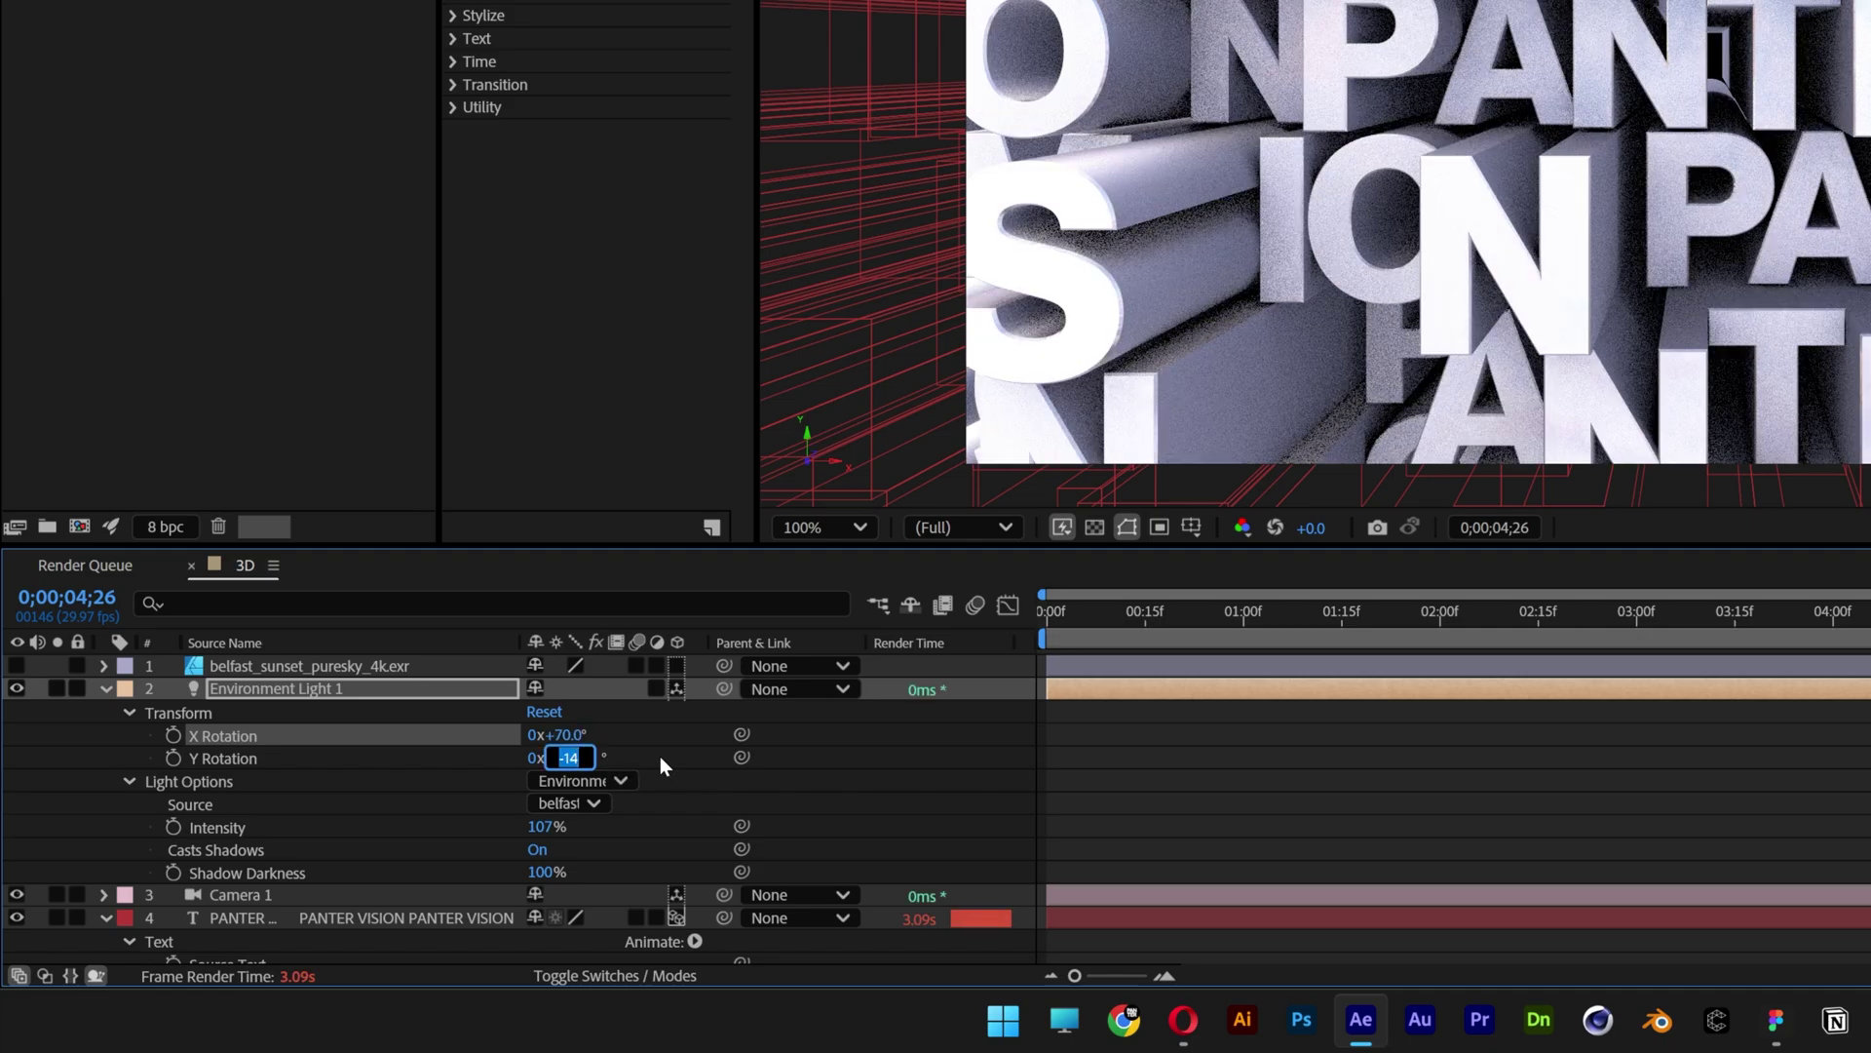
text(170)
key(Return)
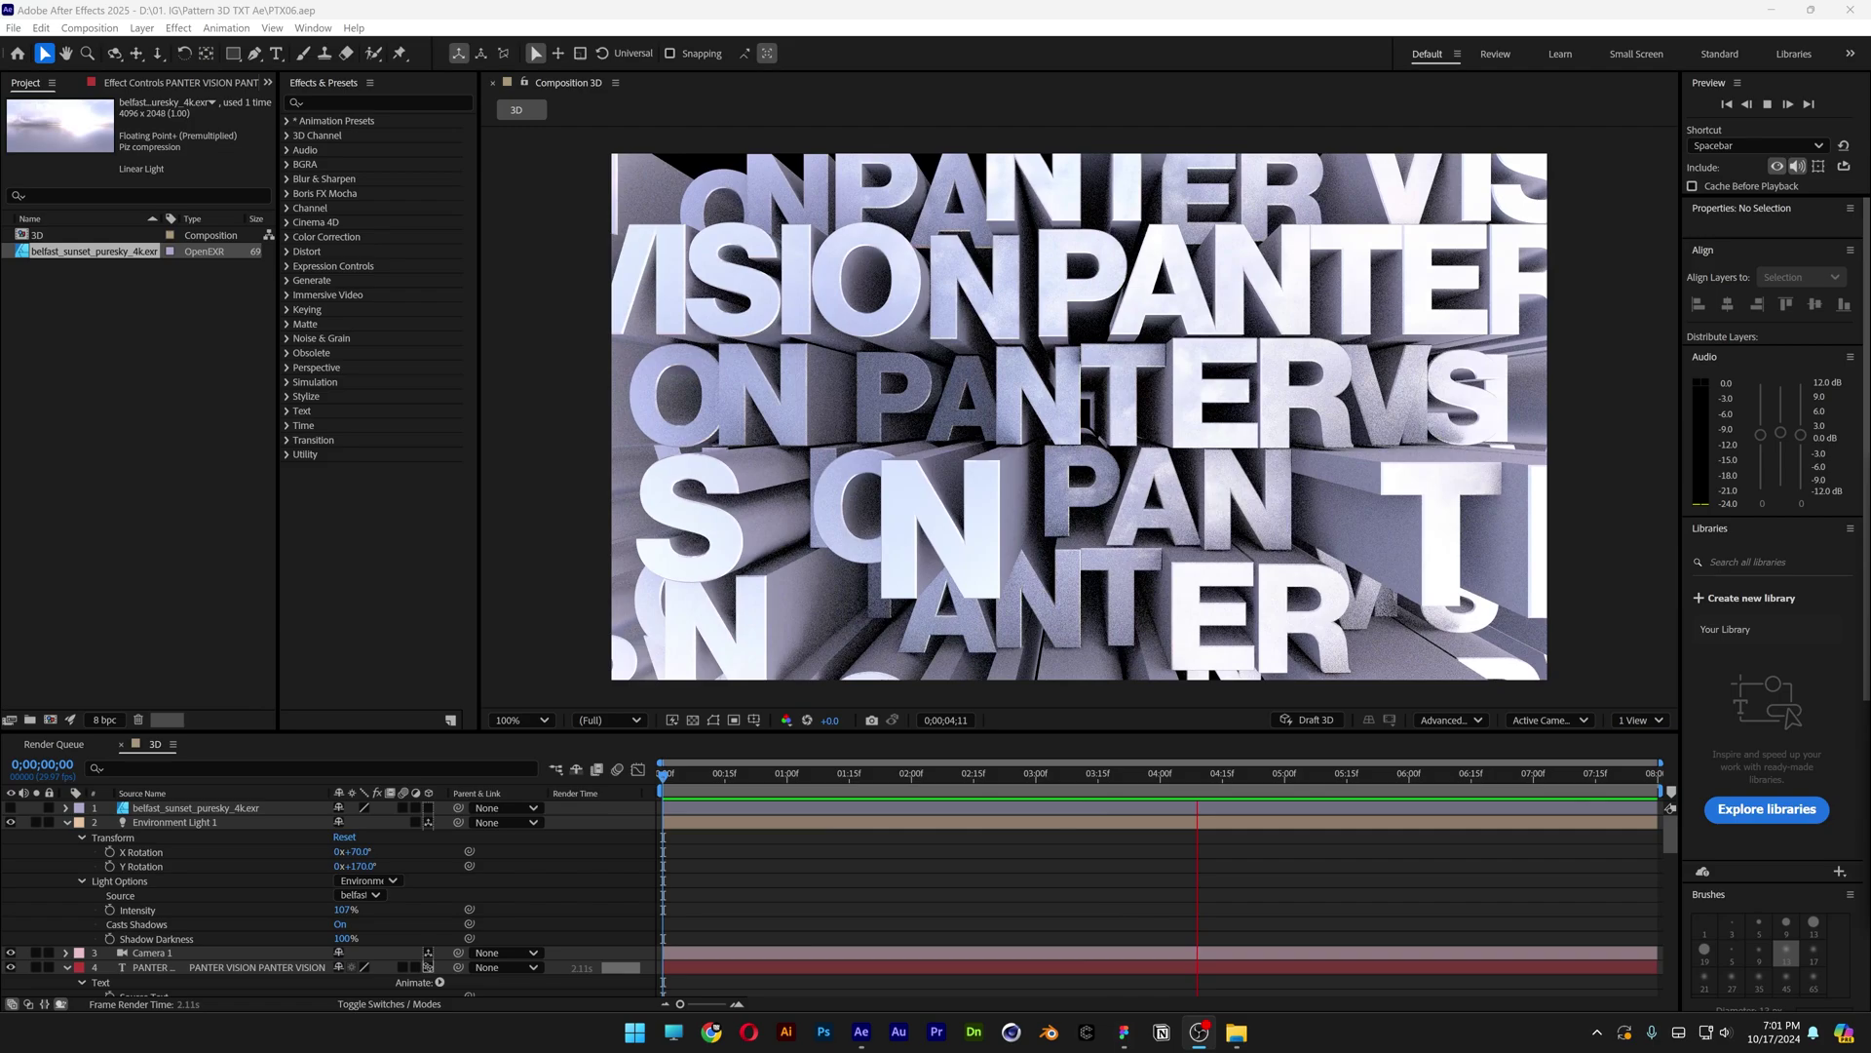